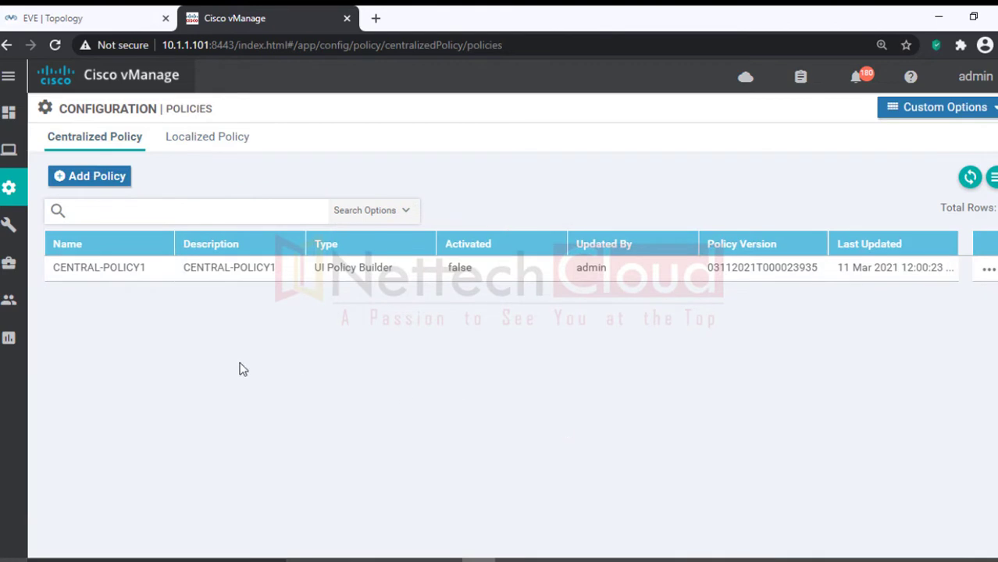
Step: Activate CENTRAL-POLICY1 from its actions menu on the vSmart at 10.1.1.103
left_click_drag(53, 269, 157, 270)
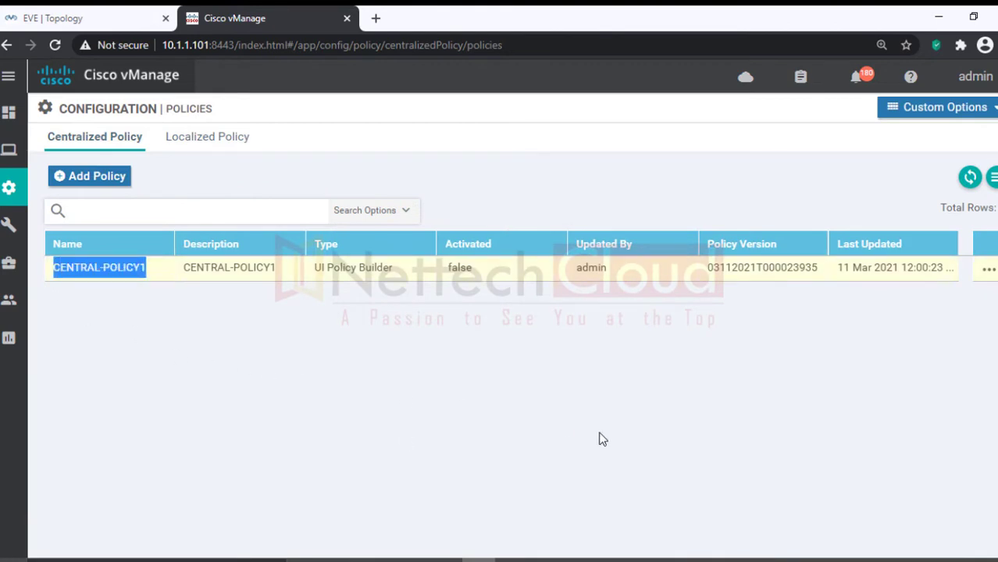
left_click(557, 397)
left_click(986, 271)
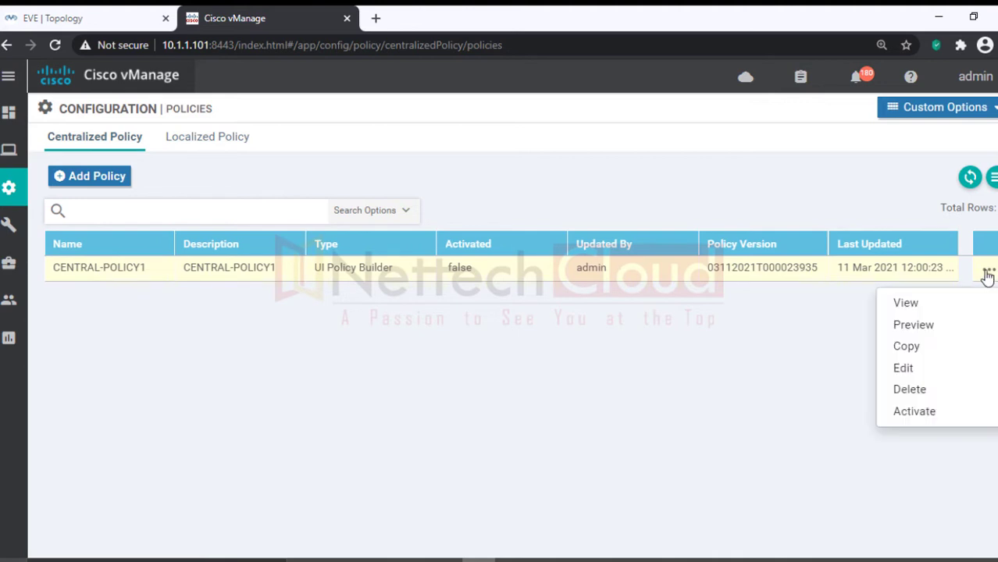
left_click(913, 411)
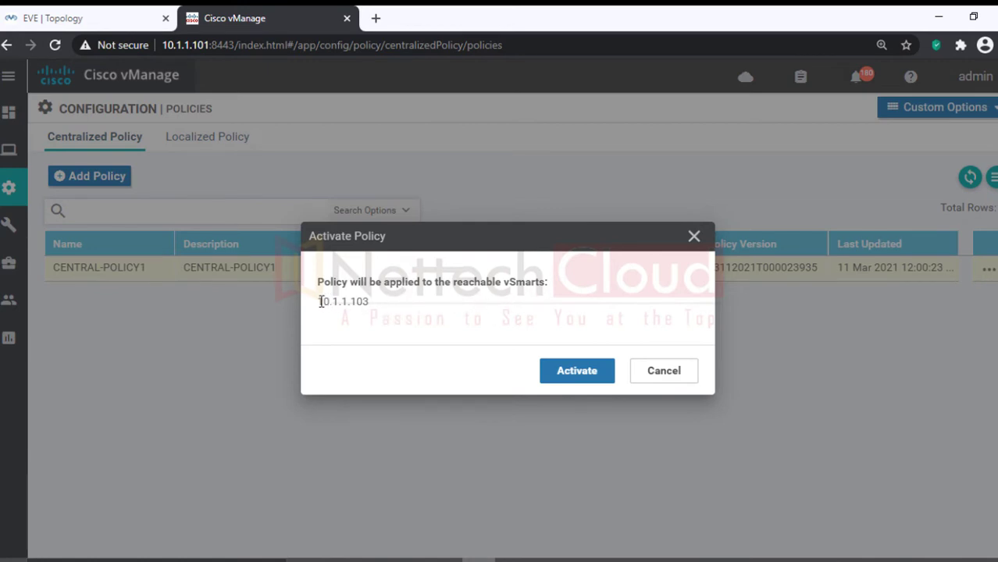
left_click_drag(320, 302, 377, 307)
left_click(559, 383)
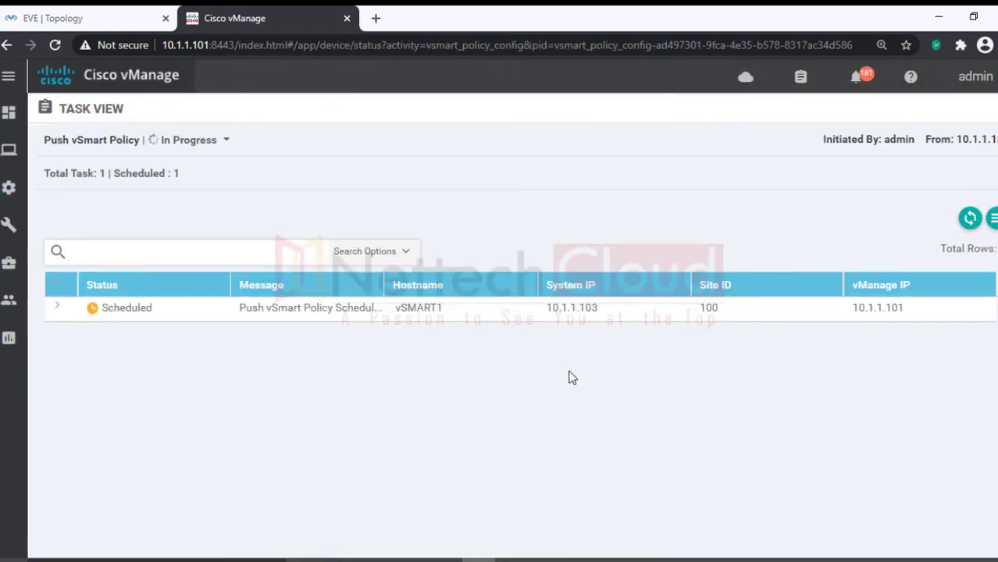
Step: Expand the vSMART1 Push vSmart Policy log and confirm 'Policy changes applied to vSmart'
left_click(59, 308)
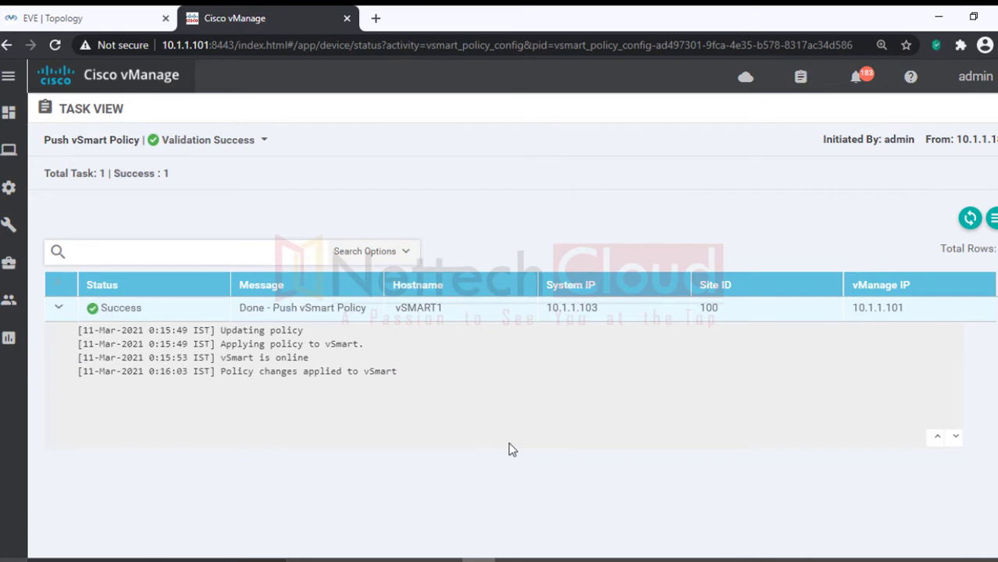
left_click_drag(222, 373, 398, 375)
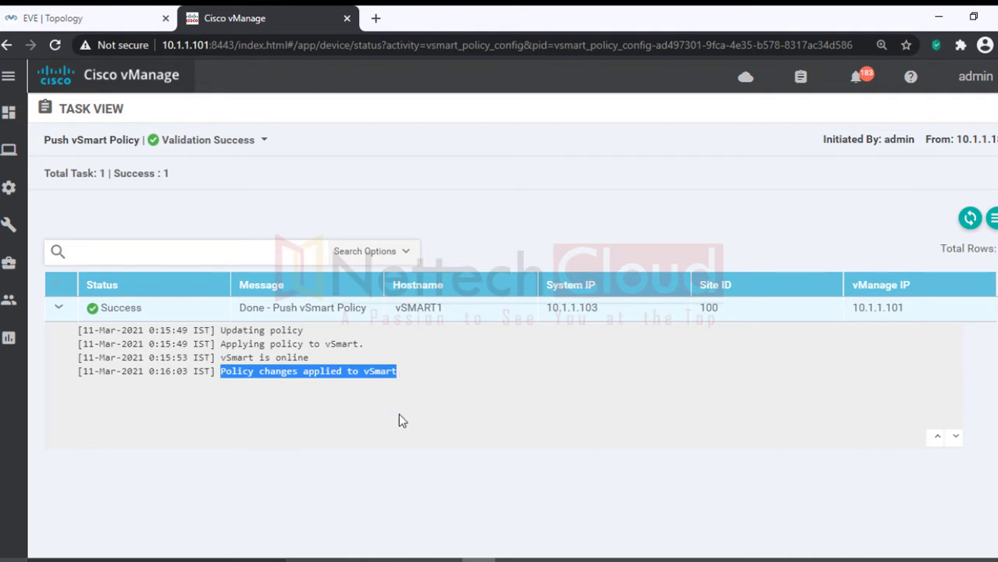
left_click(399, 415)
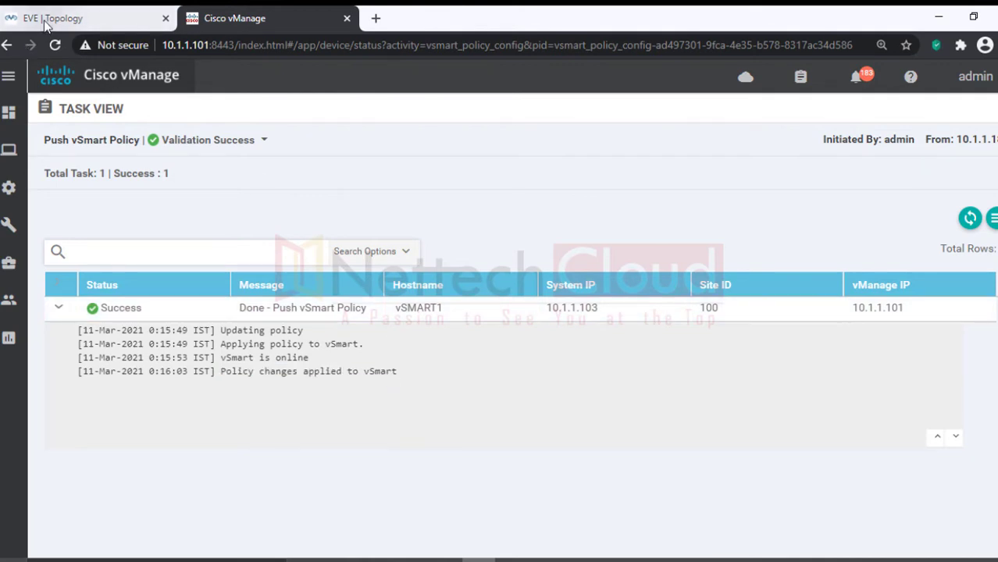
Step: Open a PuTTY console to the vSmart node from EVE and log in as admin
left_click(45, 25)
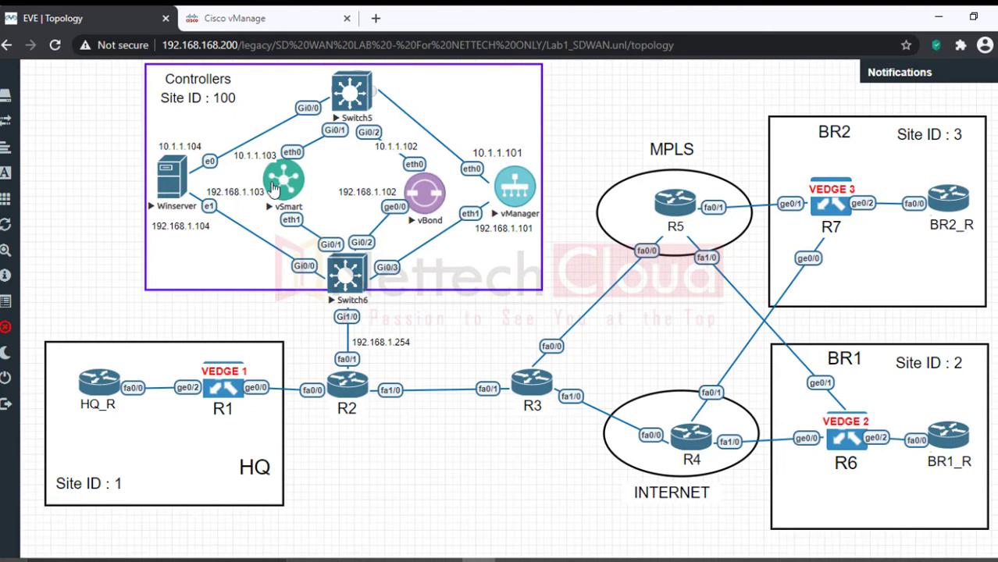
left_click(275, 190)
left_click(457, 150)
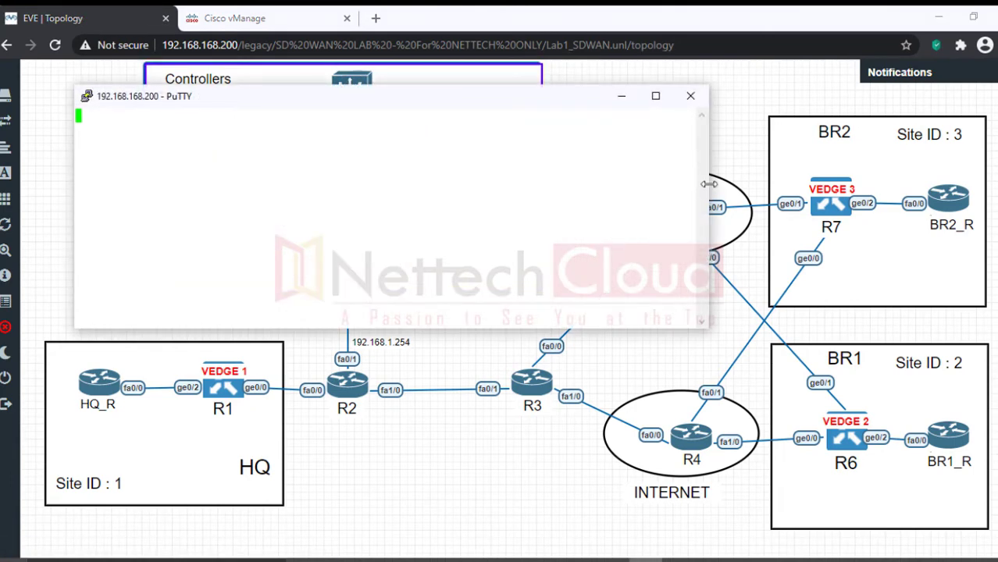
left_click_drag(708, 191, 921, 195)
key("Return")
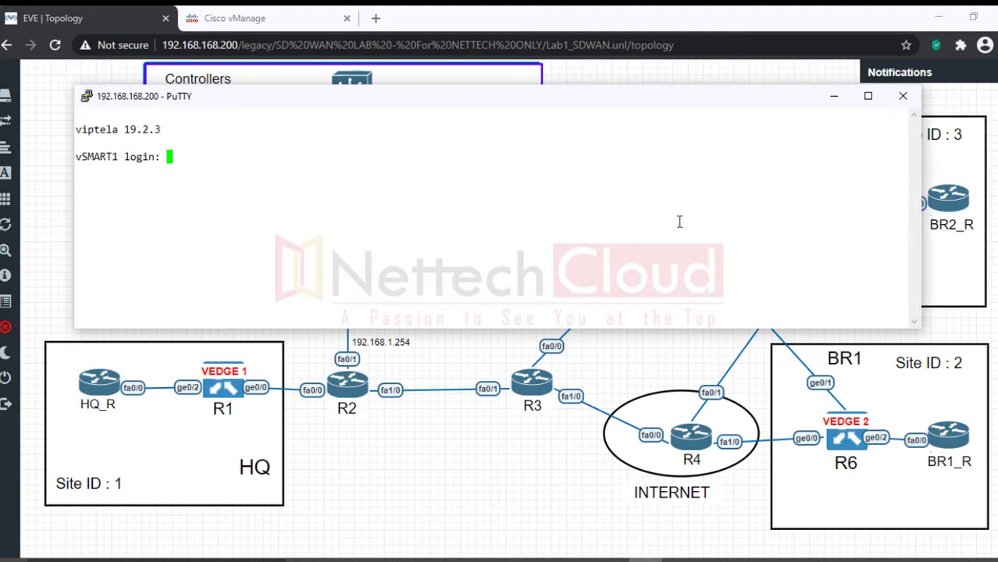
type("admin")
key("Return")
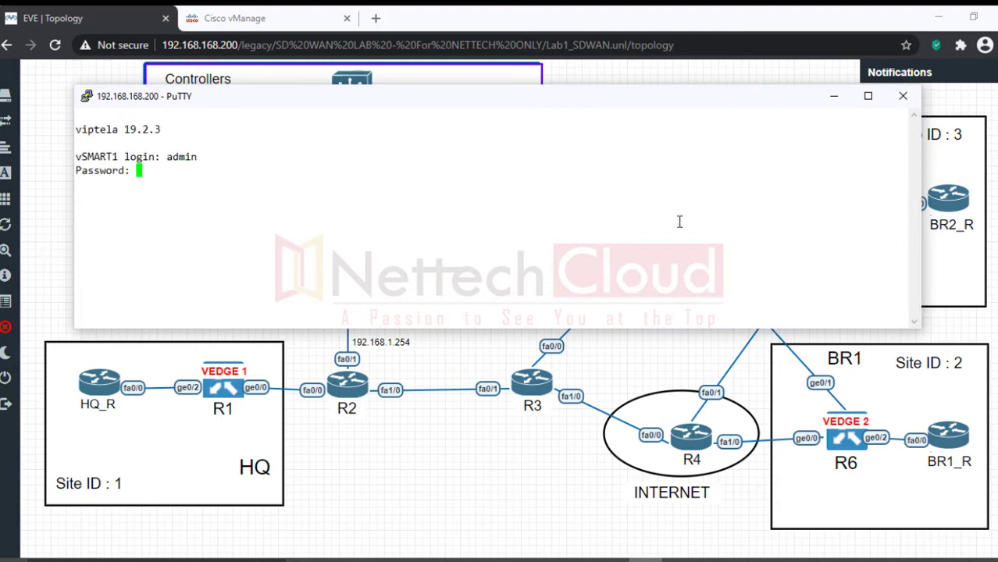
key("Return")
Step: Run 'show run' and page down to the DNS-SLACLASS and WEB-SLACLASS policy section
key("Return")
key("Return")
key("Return")
type("sh")
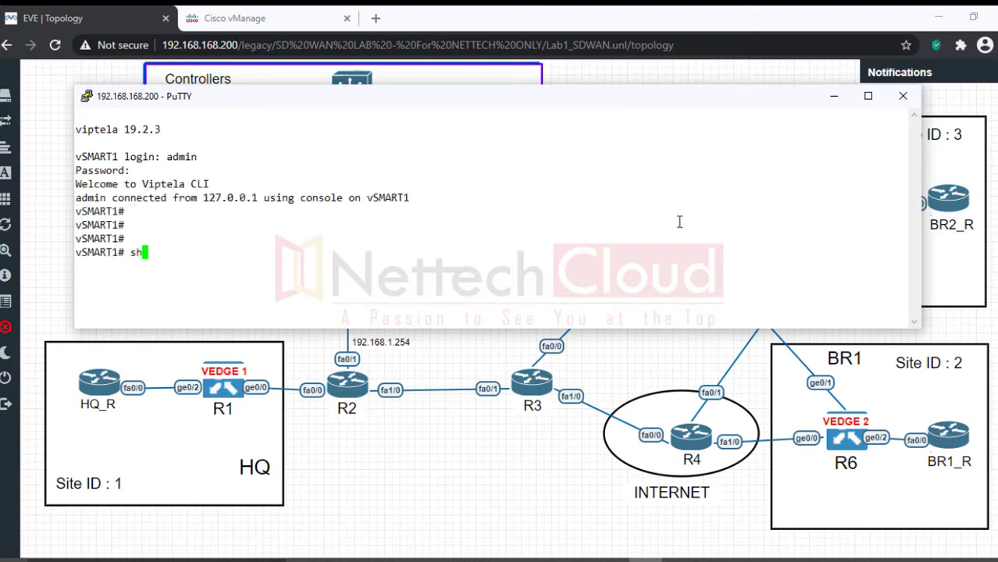
type("ow run")
left_click_drag(641, 329, 652, 478)
key("Return")
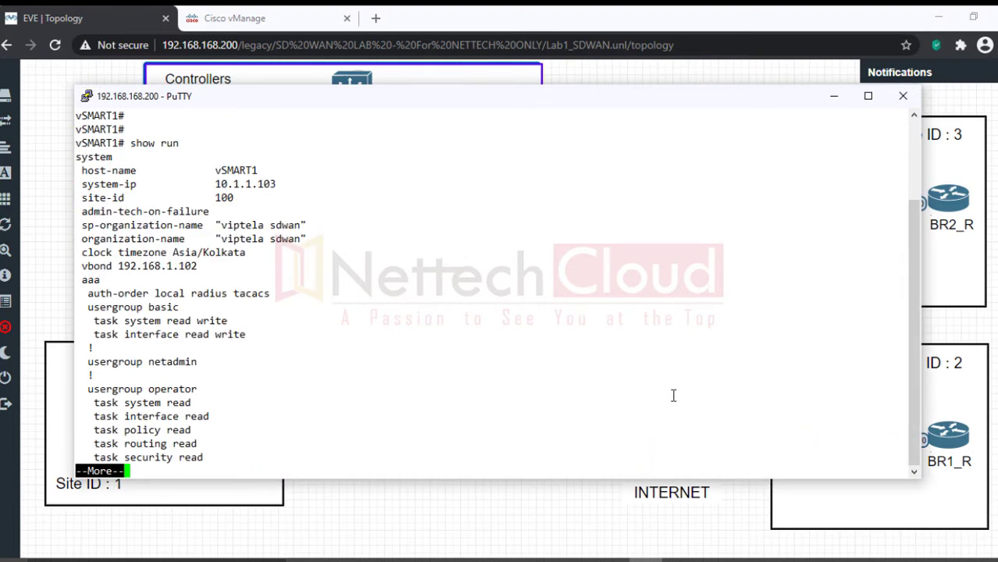
key("Return")
key("Return")
key("Return")
key("Return")
key("Return")
key("Return")
key("Return")
key("Return")
key("Return")
key("Return")
key("Return")
key("Return")
key("Return")
key("Return")
key("Return")
key("Return")
key("Return")
key("Return")
key("Return")
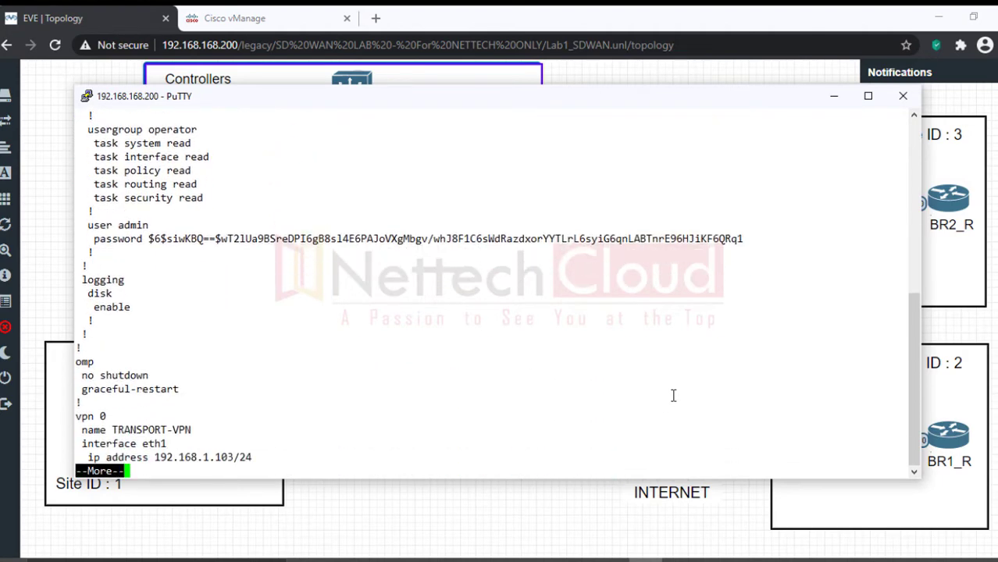
key("Return")
key("Return")
key("Return")
key("Return")
key("Return")
key("Return")
key("Return")
key("Return")
key("Return")
key("Return")
key("Return")
key("Return")
key("Return")
key("Return")
key("Return")
key("Return")
key("Return")
key("Return")
key("Return")
key("Return")
key("Return")
key("Return")
key("Return")
key("Return")
key("Return")
key("Return")
key("Return")
key("Return")
key("Return")
key("Return")
key("Return")
key("Return")
key("Return")
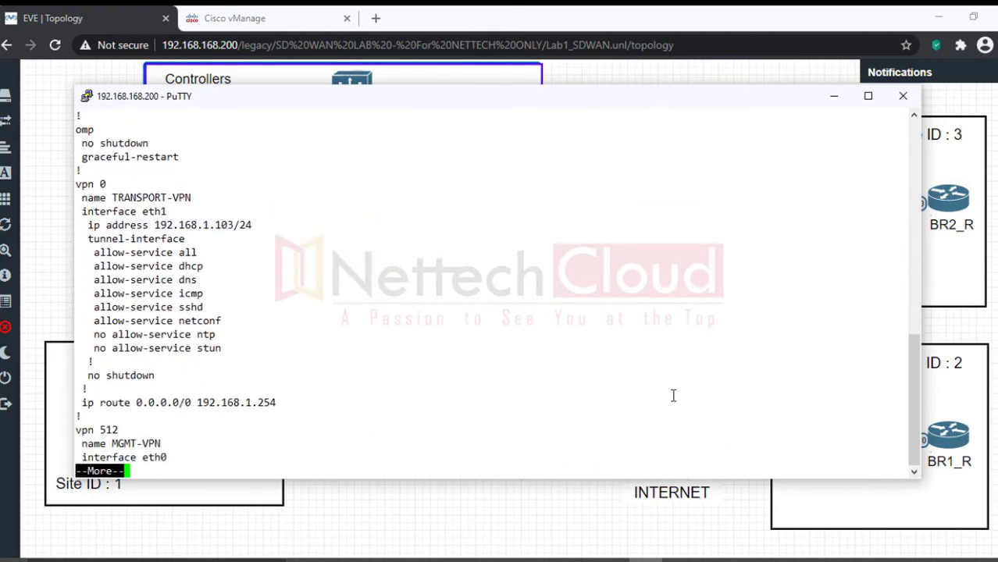
key("Return")
key("Return")
key("Return")
key("Return")
key("Return")
key("Return")
key("Return")
key("Return")
key("Return")
key("Return")
key("Return")
key("Return")
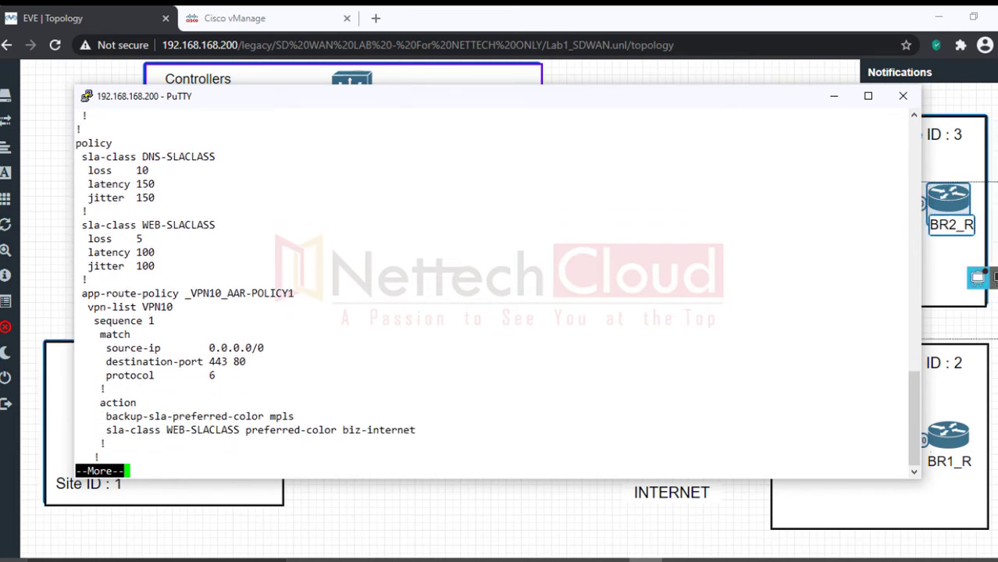
Step: Review the SLA-class values and the _VPN10_AAR-POLICY1 app-route-policy match, action and colours
left_click(981, 150)
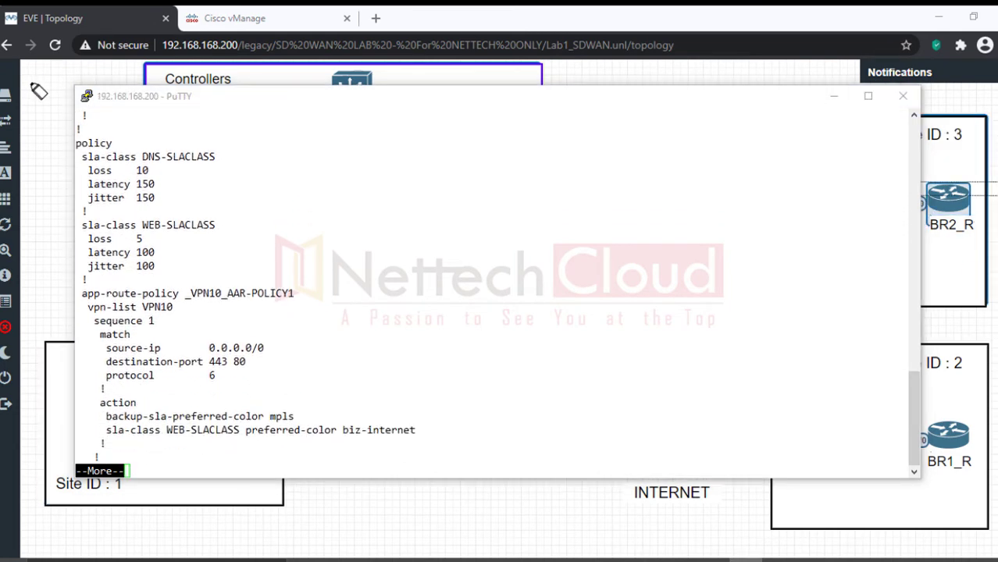
mouse_move(75, 143)
left_mouse_down()
mouse_move(113, 144)
mouse_move(88, 158)
mouse_move(218, 158)
left_mouse_up()
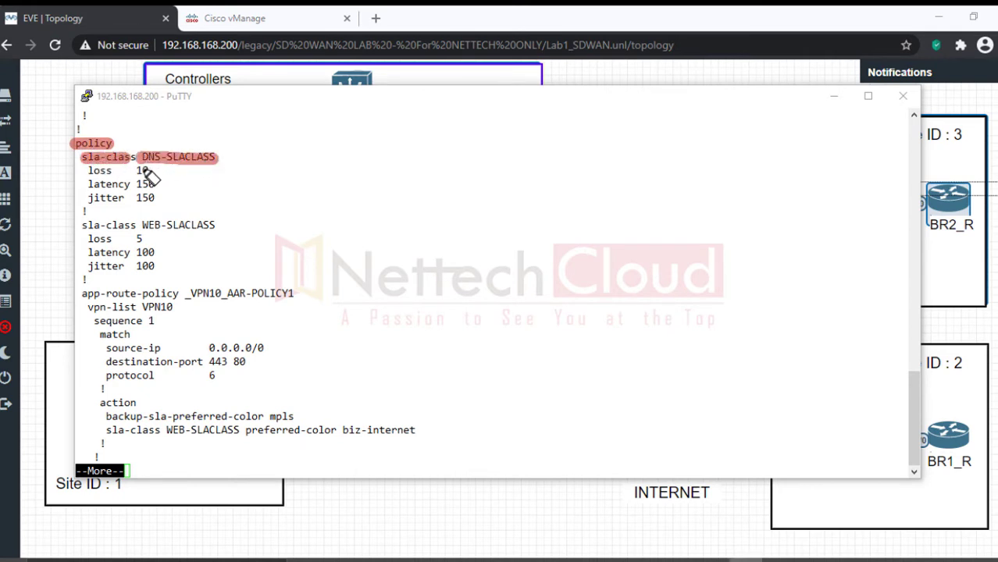
mouse_move(136, 170)
left_mouse_down()
mouse_move(149, 170)
mouse_move(149, 199)
left_mouse_up()
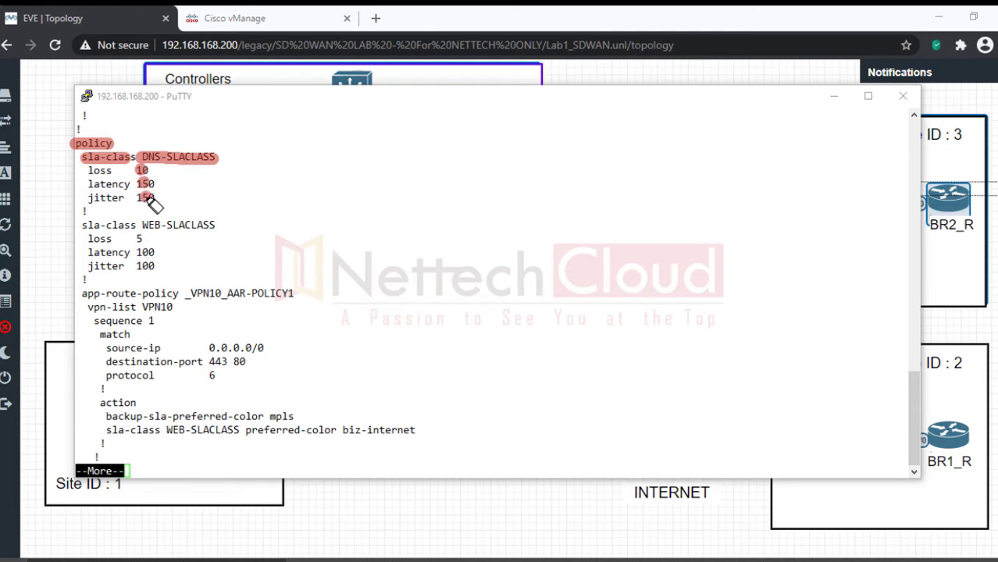
left_click_drag(82, 226, 209, 227)
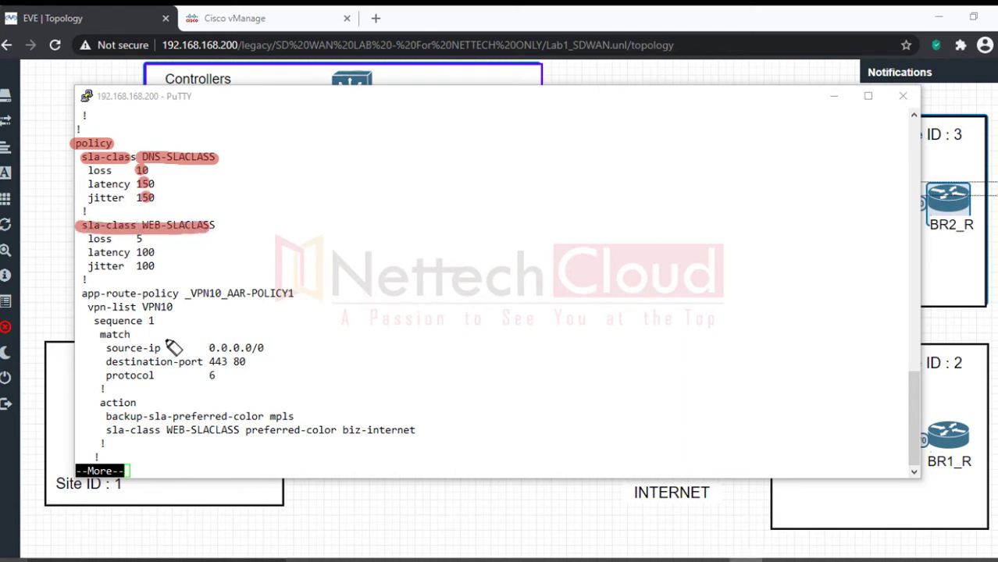
left_click_drag(81, 294, 293, 296)
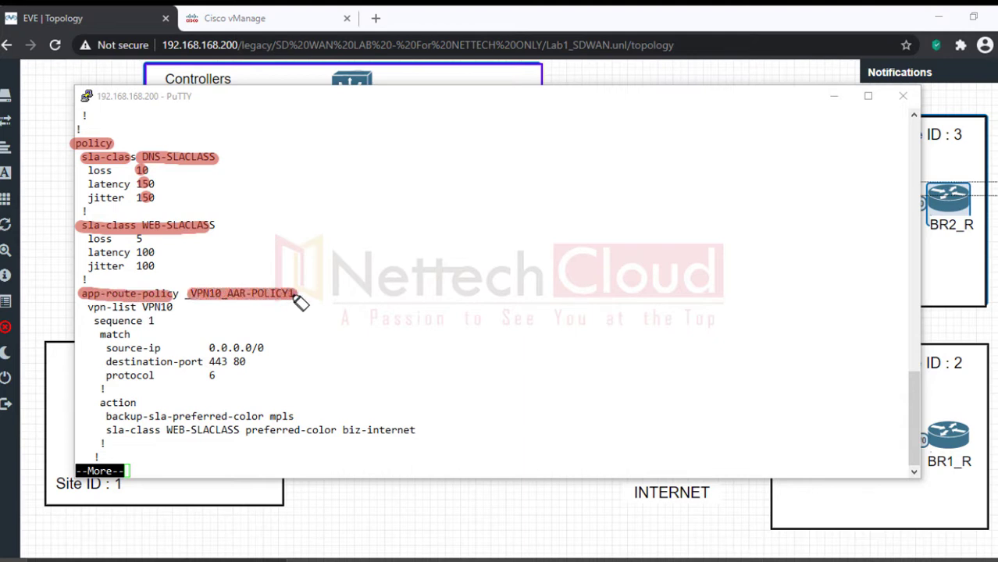
mouse_move(89, 308)
left_mouse_down()
mouse_move(145, 308)
mouse_move(132, 335)
mouse_move(202, 362)
mouse_move(246, 362)
left_mouse_up()
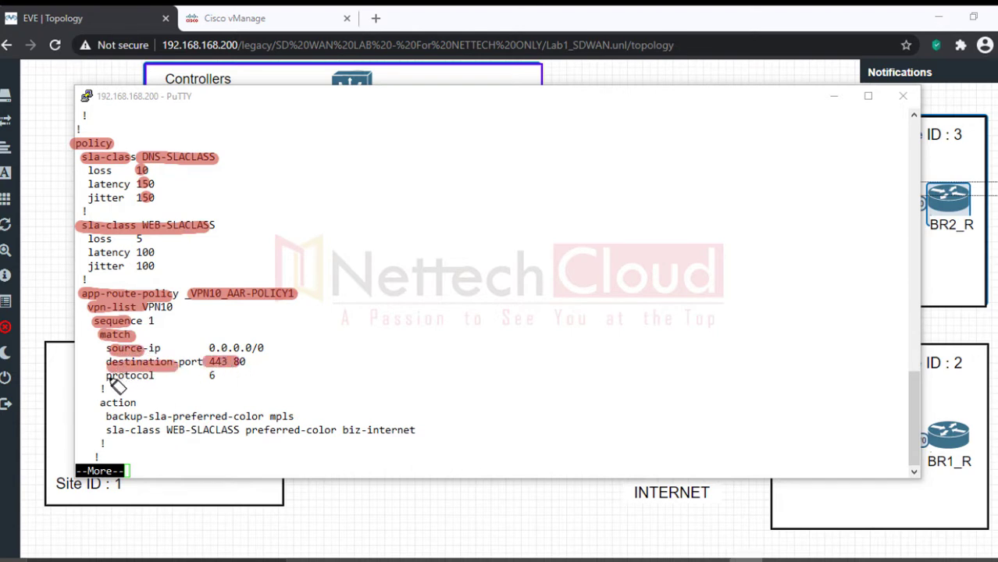
left_click_drag(107, 376, 224, 377)
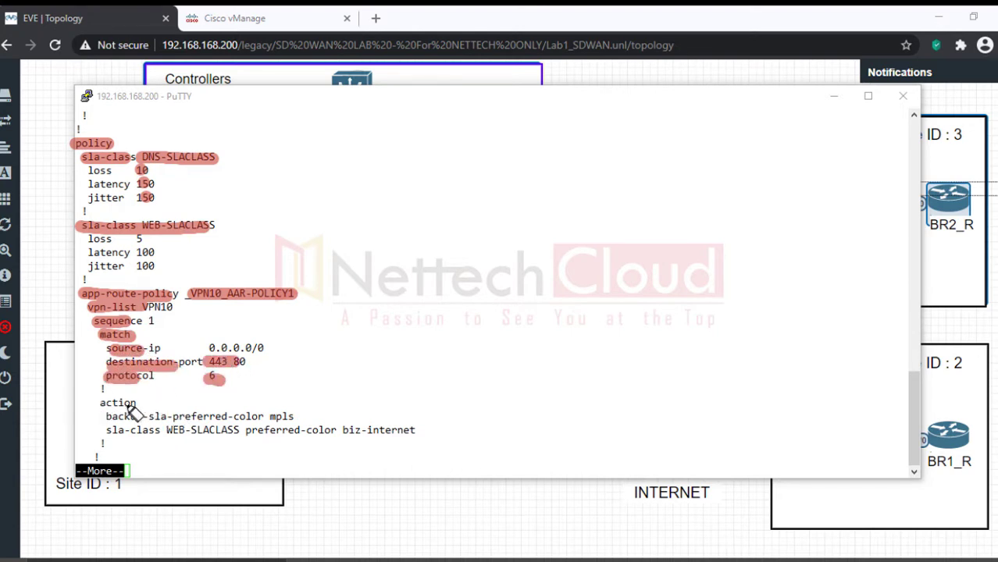
left_click_drag(93, 403, 137, 403)
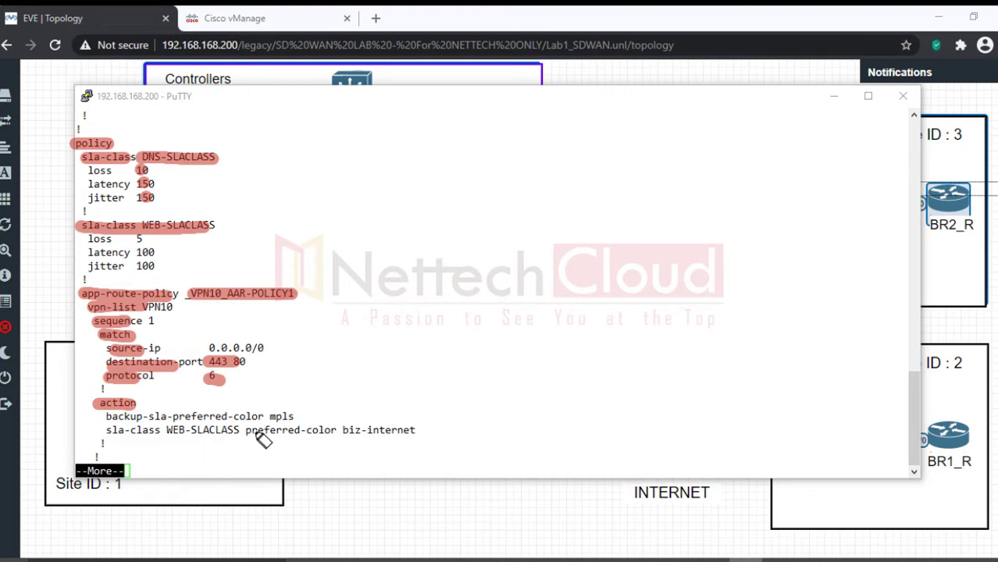
left_click_drag(266, 416, 296, 416)
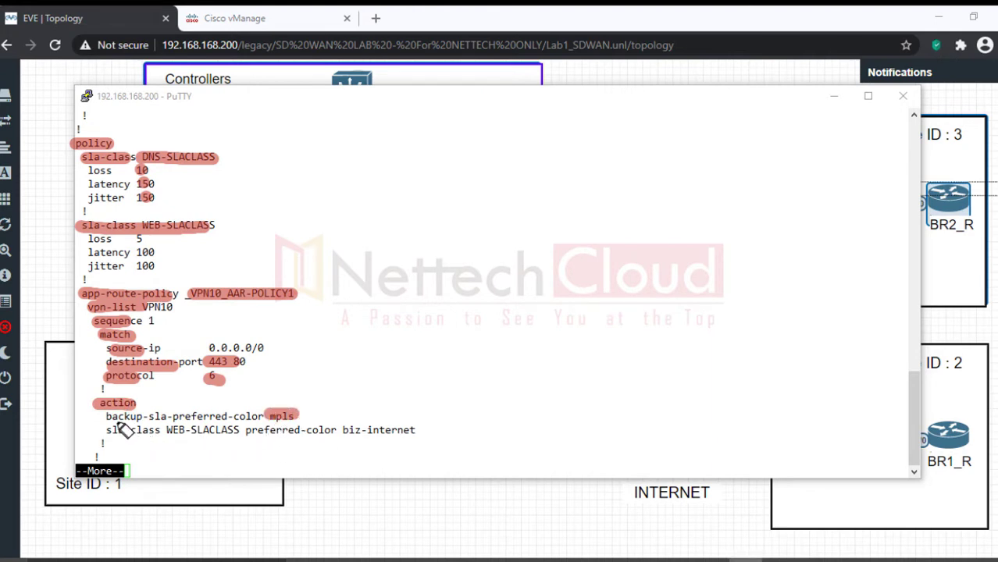
left_click_drag(107, 416, 149, 417)
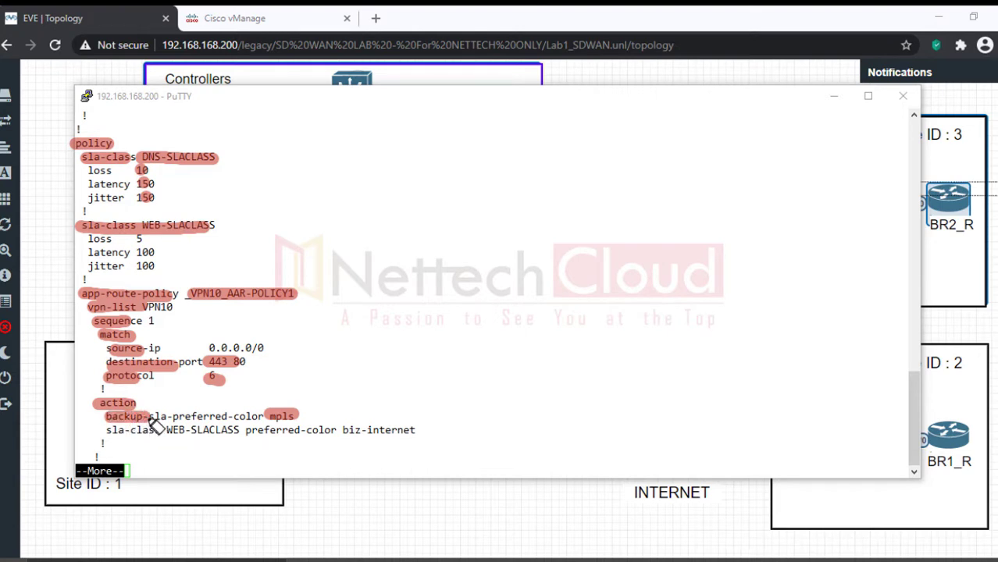
left_click_drag(245, 430, 412, 434)
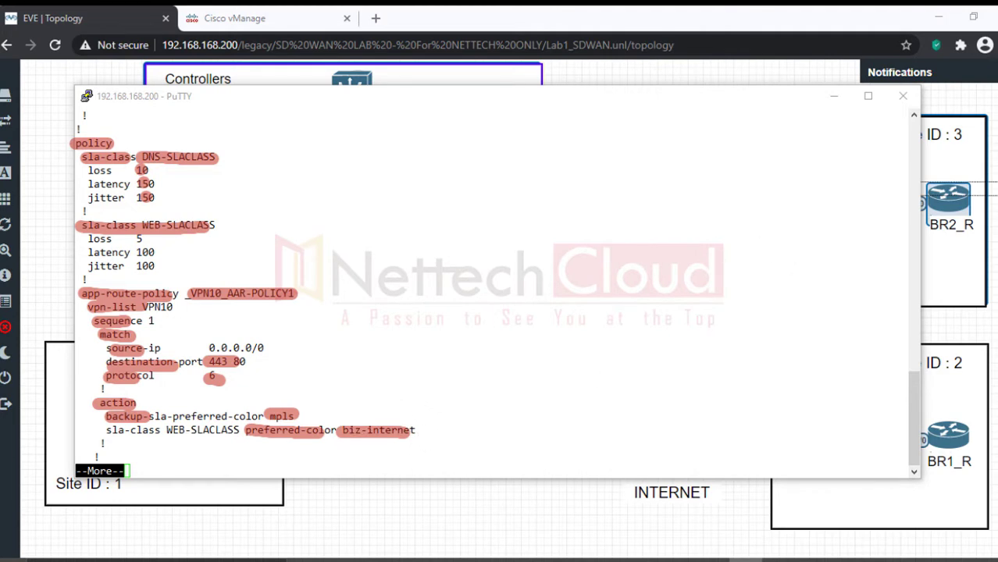
key("Escape")
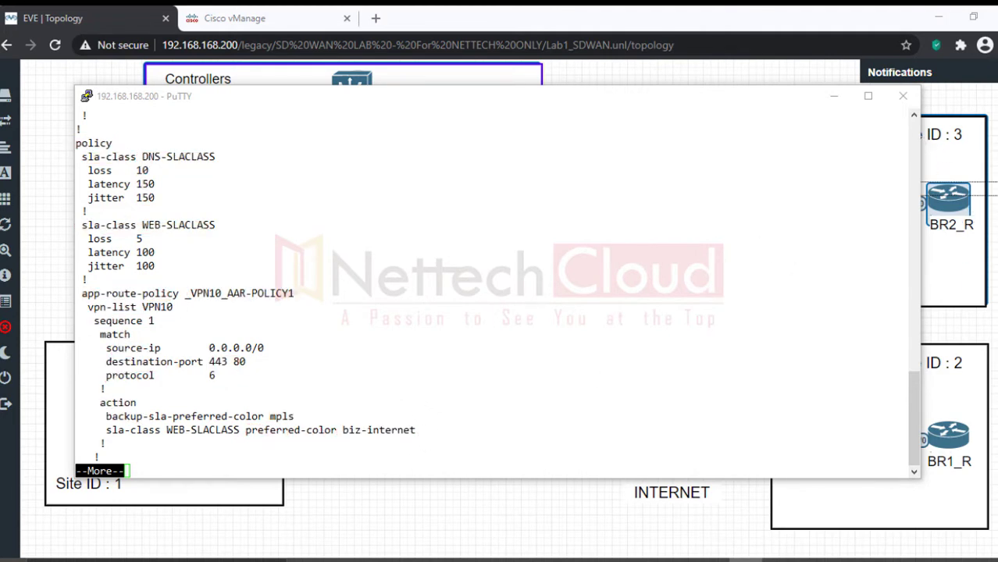
Step: Scroll the PuTTY output back to the top and select the first show run lines
left_click(913, 410)
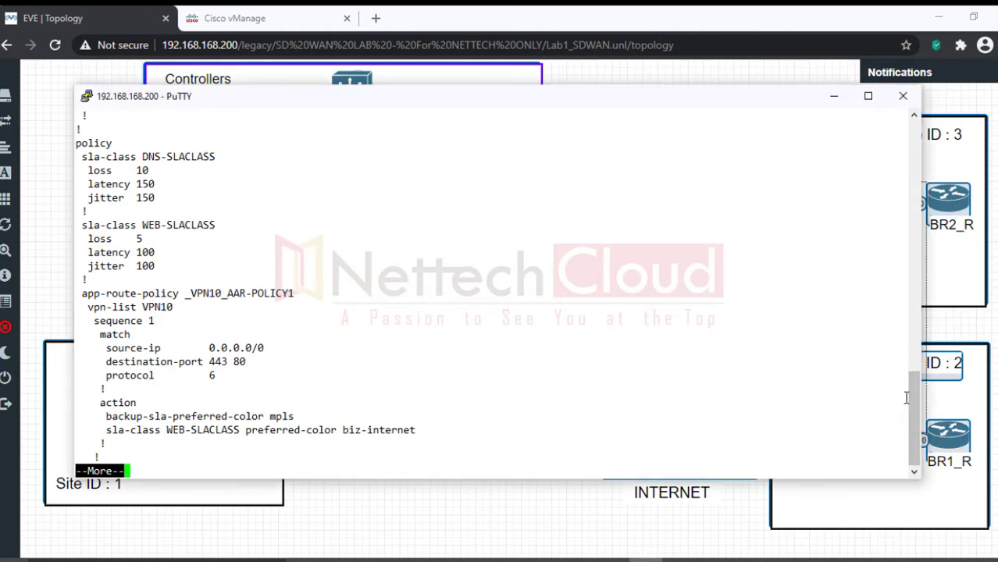
left_click_drag(915, 414, 872, 171)
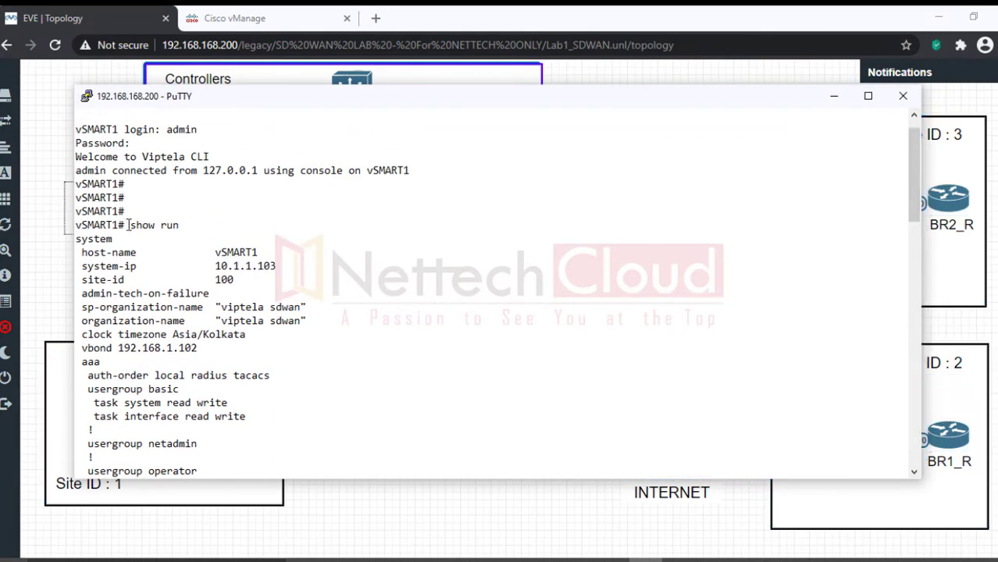
left_click_drag(126, 225, 223, 416)
left_click(263, 484)
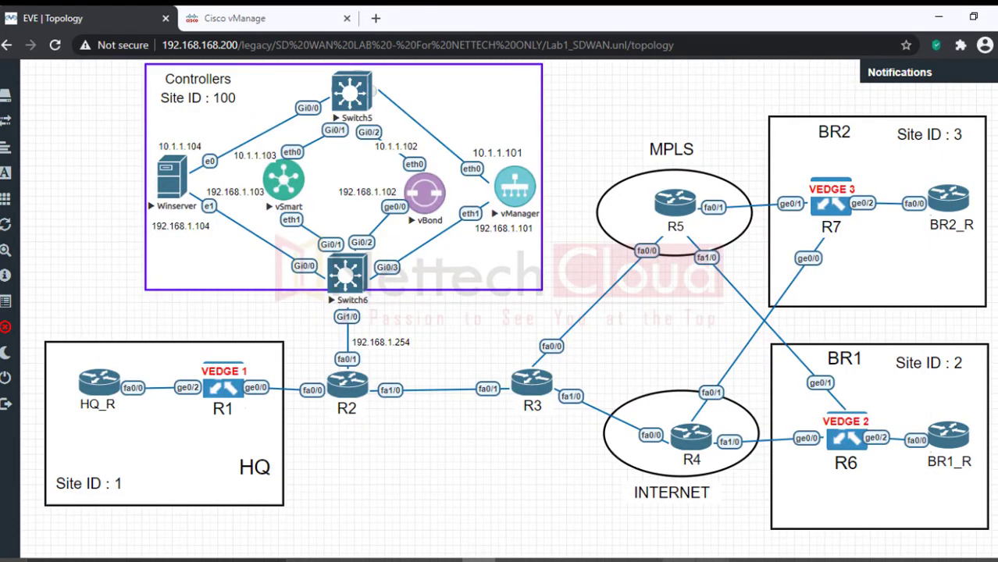
Step: Open and enlarge a PuTTY console to router R6 (BR1) and log in as admin
left_click(851, 443)
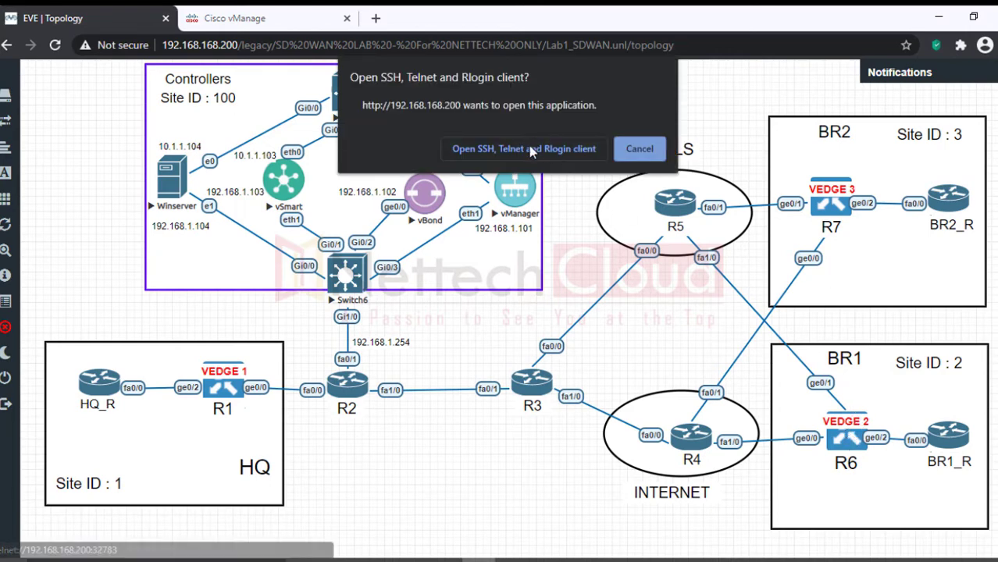
left_click(526, 150)
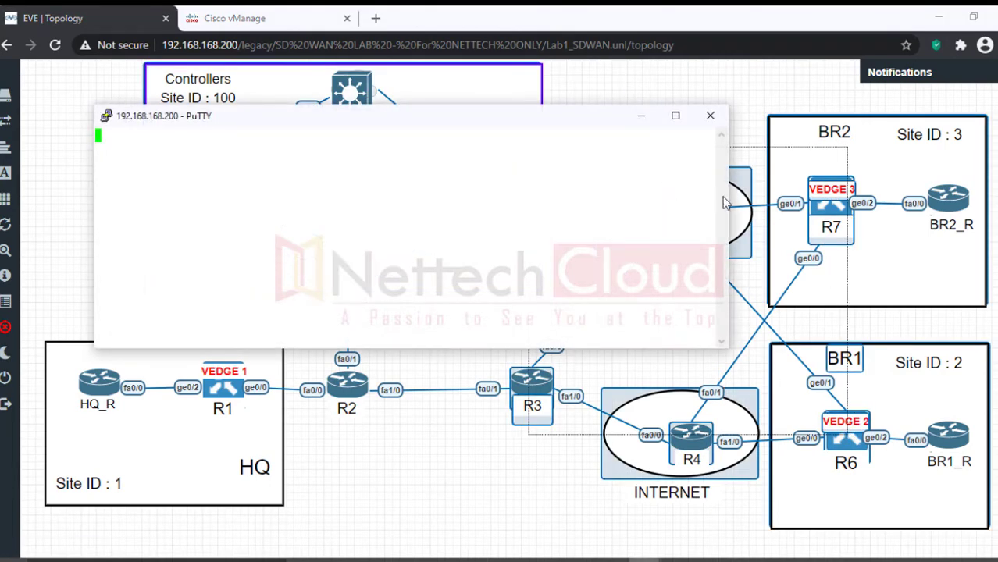
left_click_drag(725, 203, 734, 203)
left_click_drag(797, 198, 952, 197)
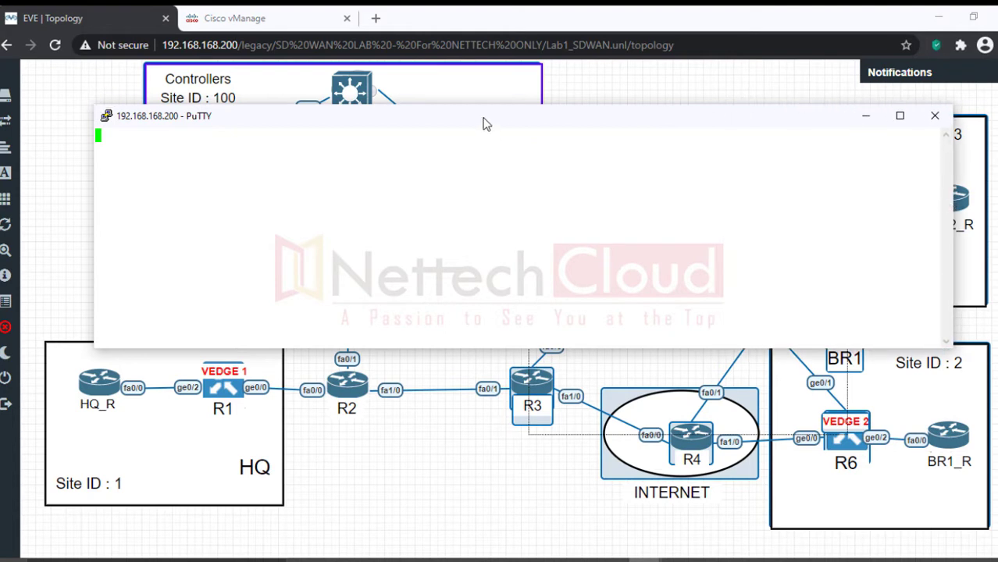
left_click_drag(477, 110, 472, 81)
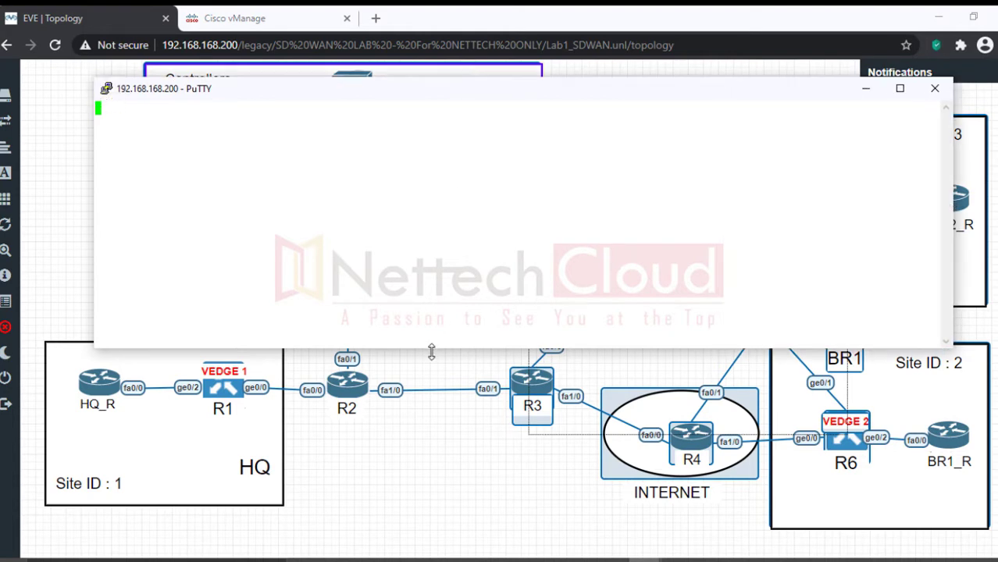
left_click_drag(431, 351, 430, 416)
key("Return")
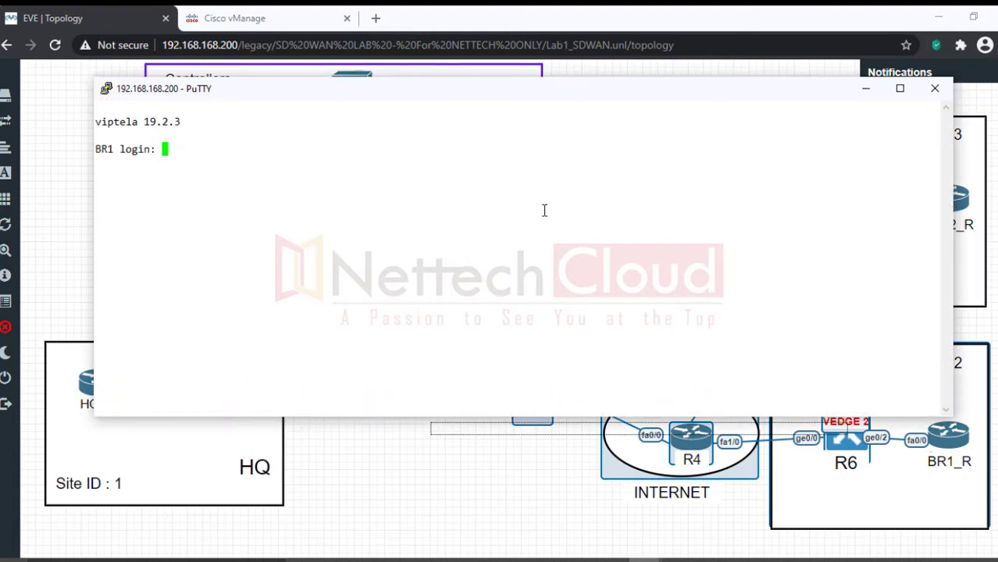
type("admin")
key("Return")
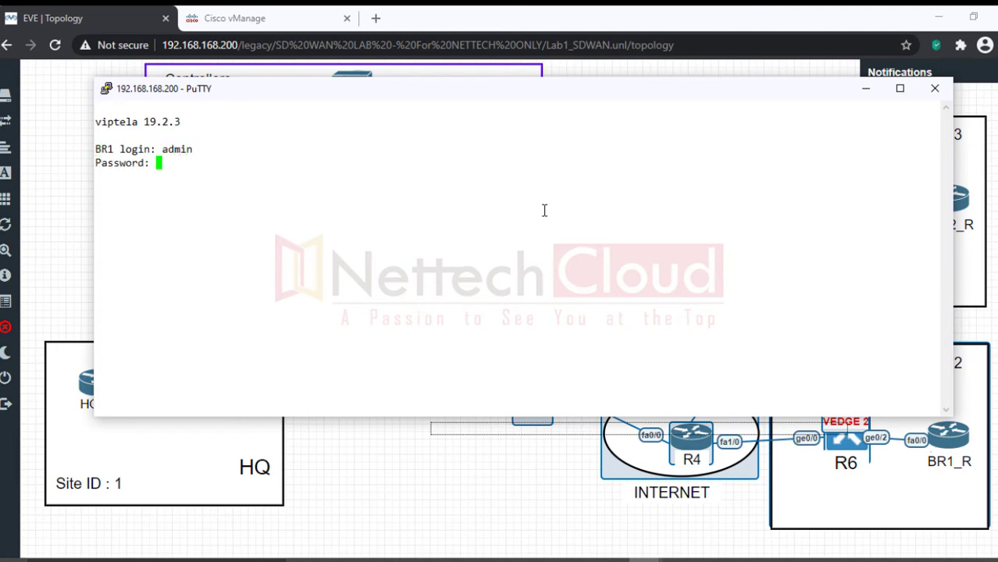
key("Return")
key("Return")
Step: Run 'show run' on BR1 and page through to the VPN 512 block
type("show run")
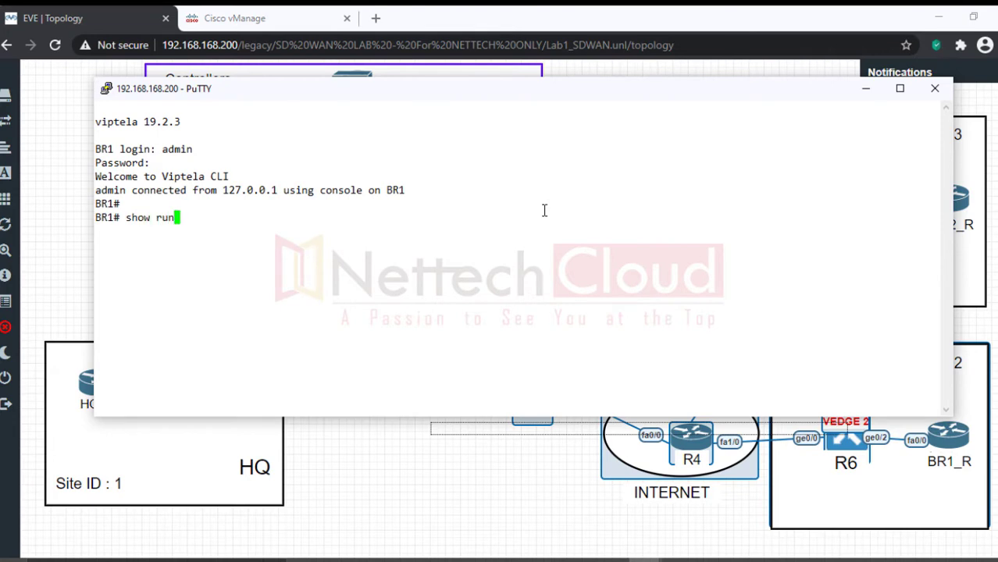
key("Return")
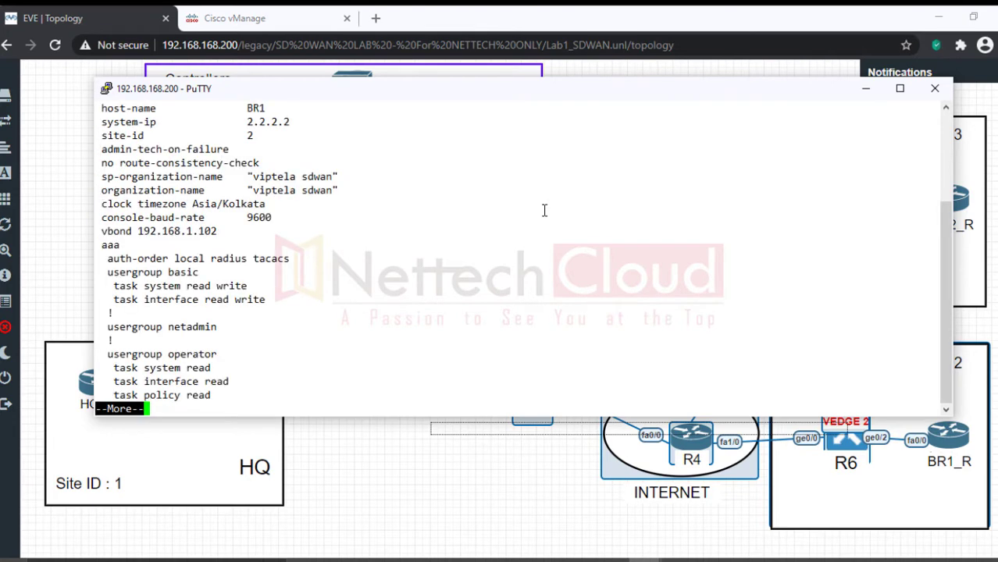
key("Return")
key("Return")
key("Return")
key("Return")
key("Return")
key("Return")
key("Return")
key("Return")
key("Return")
key("Return")
key("Return")
key("Return")
key("Return")
key("Return")
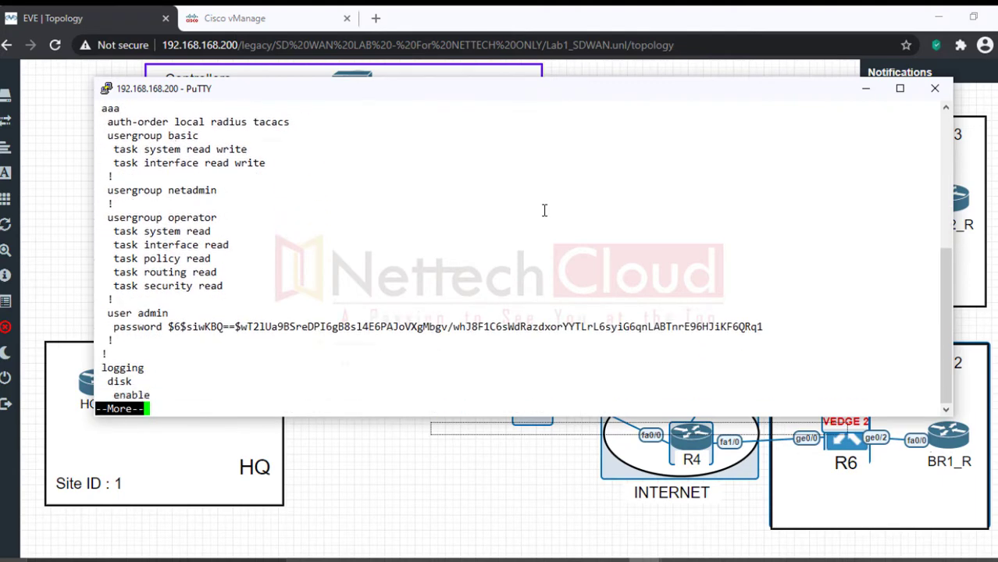
key("Return")
key("Return")
key("Return")
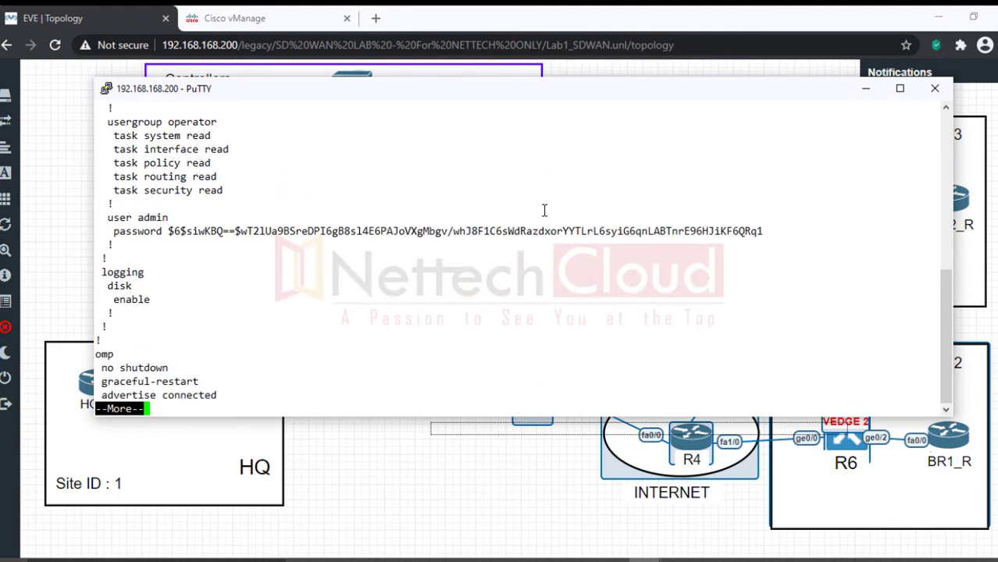
key("Return")
key("Return")
key("Return")
key("Return")
key("Return")
key("Return")
key("Return")
key("Return")
key("Return")
key("Return")
key("Return")
key("Return")
key("Return")
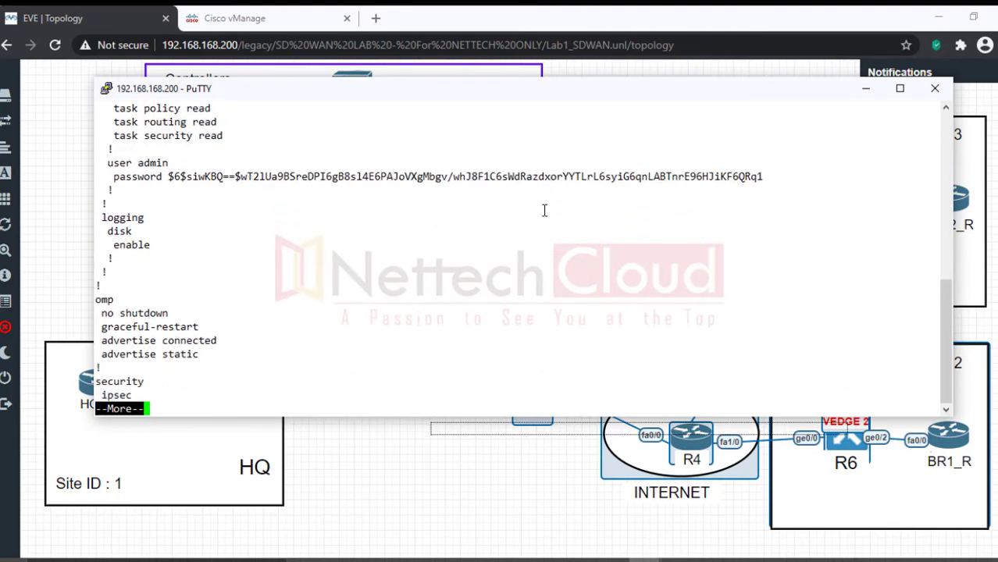
key("Return")
key("Return")
key("Return")
key("Return")
key("Return")
key("Return")
key("Return")
key("Return")
key("Return")
key("Return")
key("Return")
key("Return")
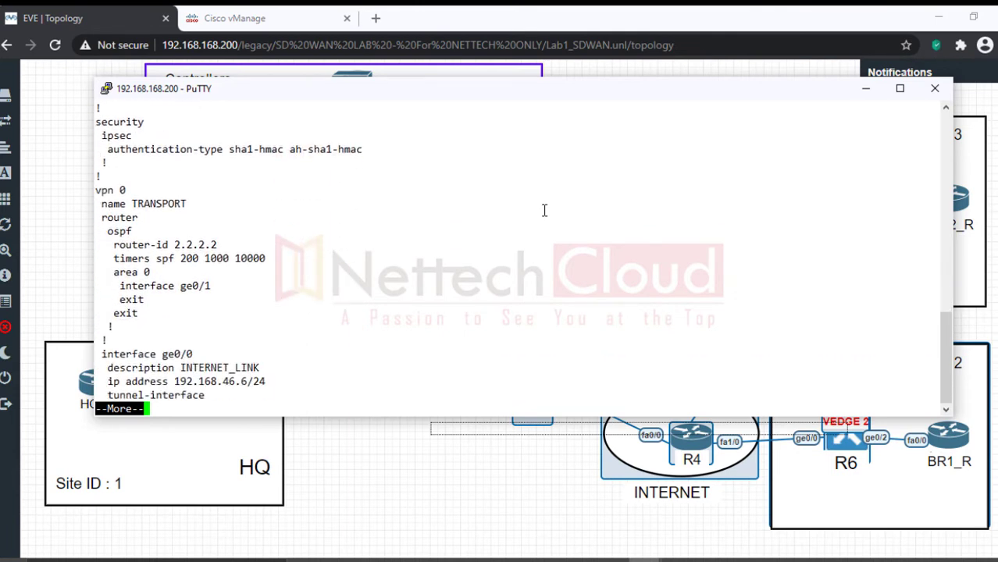
key("Return")
key("Return")
key("Return")
key("Return")
key("Return")
key("Return")
key("Return")
key("Return")
key("Return")
key("Return")
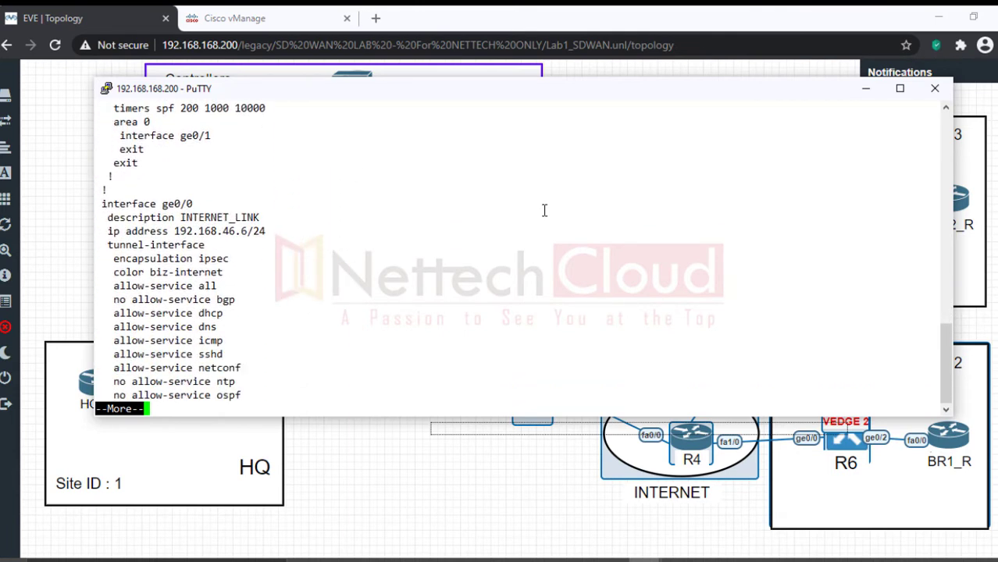
key("Return")
key("Return")
key("Return")
key("Return")
key("Return")
key("Return")
key("Return")
key("Return")
key("Return")
key("Return")
key("Return")
key("Return")
key("Return")
key("Return")
key("Return")
key("Return")
key("Return")
key("Return")
key("Return")
key("Return")
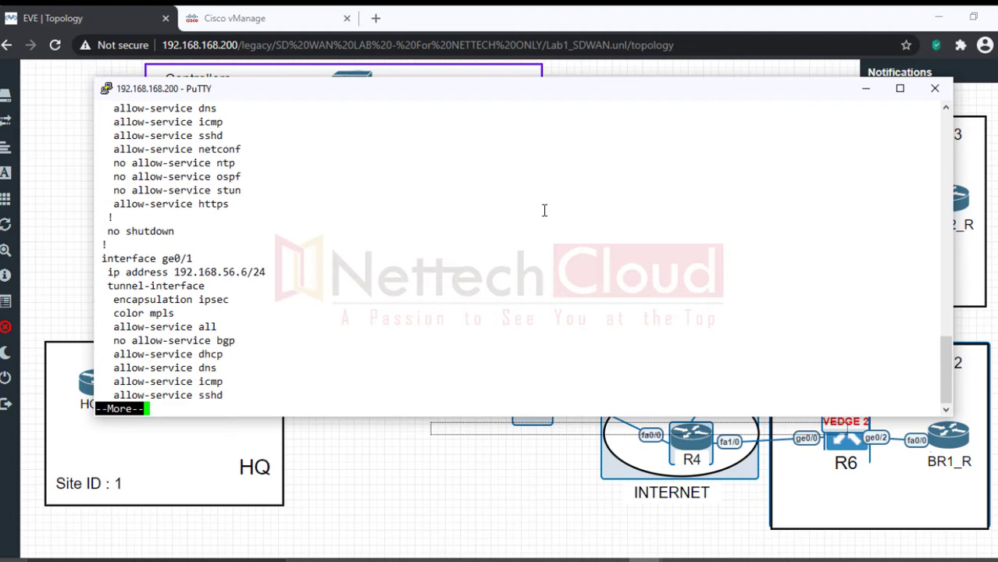
key("Return")
key("Return")
key("Return")
key("Return")
key("Return")
key("Return")
key("Return")
key("Return")
key("Return")
key("Return")
key("Return")
key("Return")
key("Return")
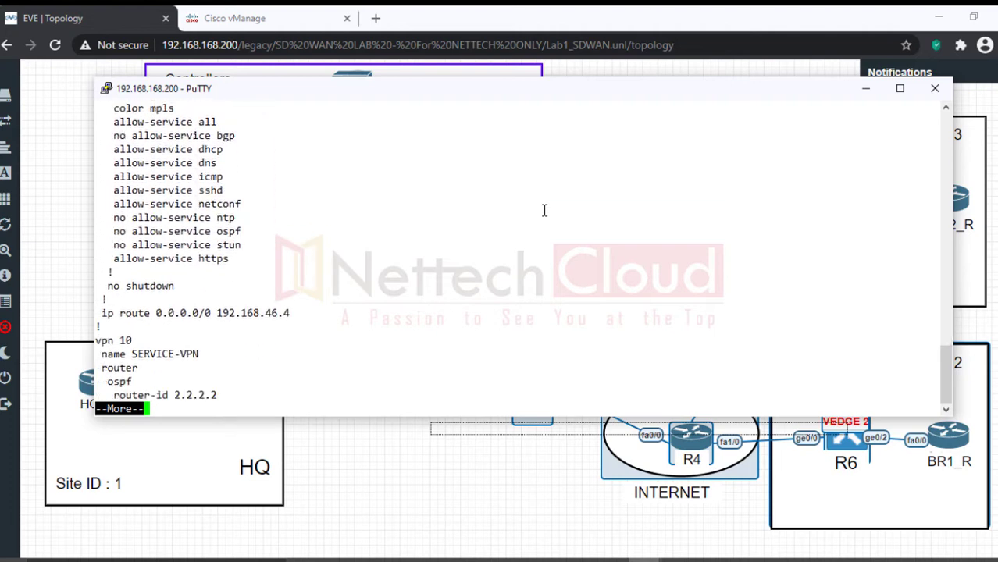
key("Return")
key("Return")
key("Return")
key("Return")
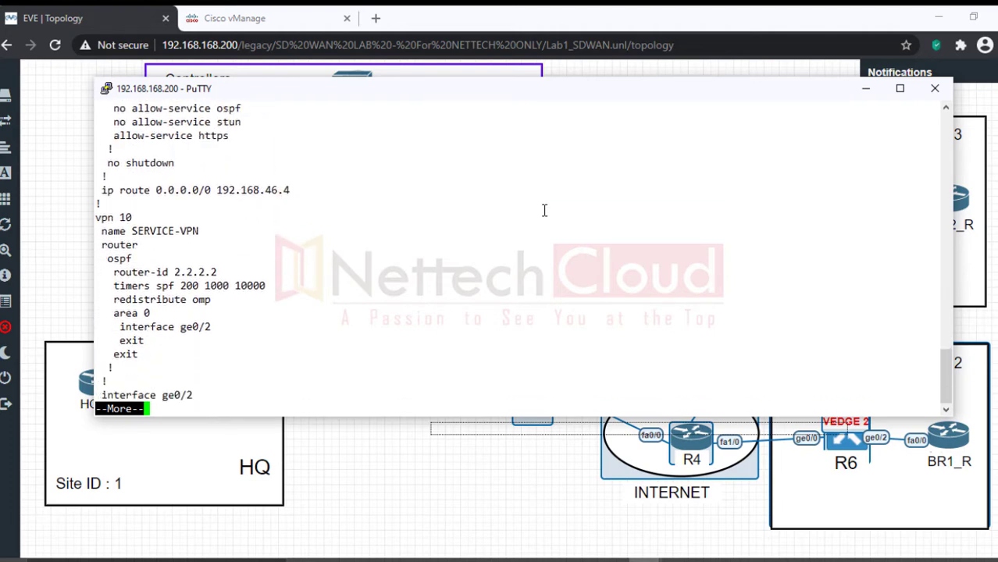
key("Return")
key("Return")
key("Return")
key("Return")
key("Return")
key("Return")
key("Return")
key("Return")
key("Return")
key("Return")
key("Return")
key("Return")
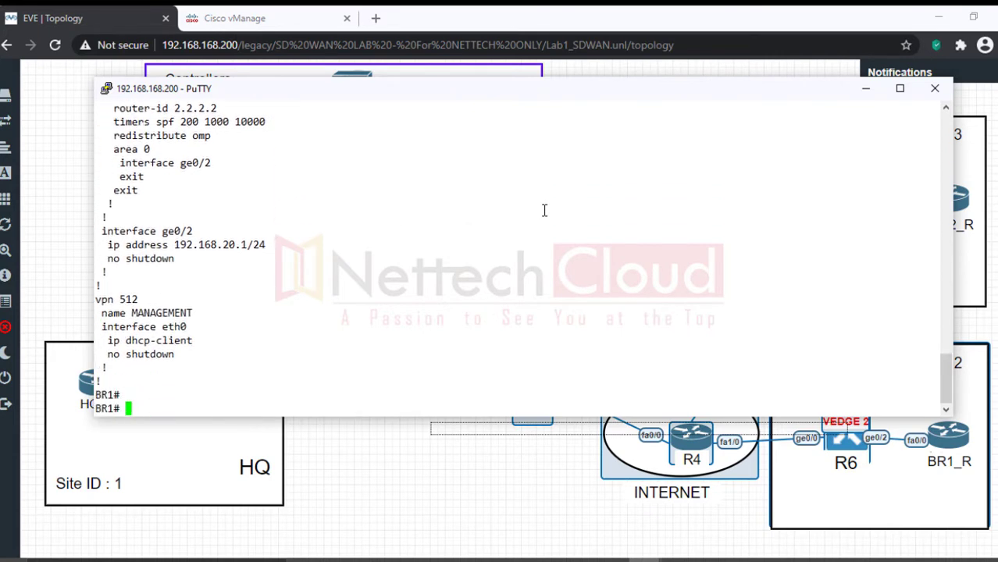
key("Return")
key("Return")
key("Return")
key("Return")
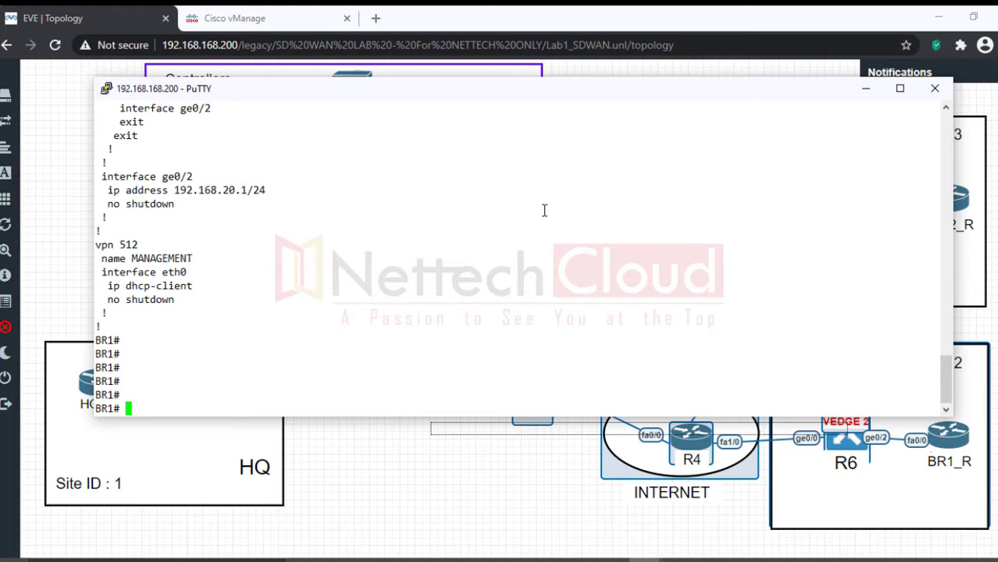
Step: Run 'show policy from-vsmart' on BR1 twice, reviewing _VPN10_AAR-POLICY1, then minimize the console
type("show polic")
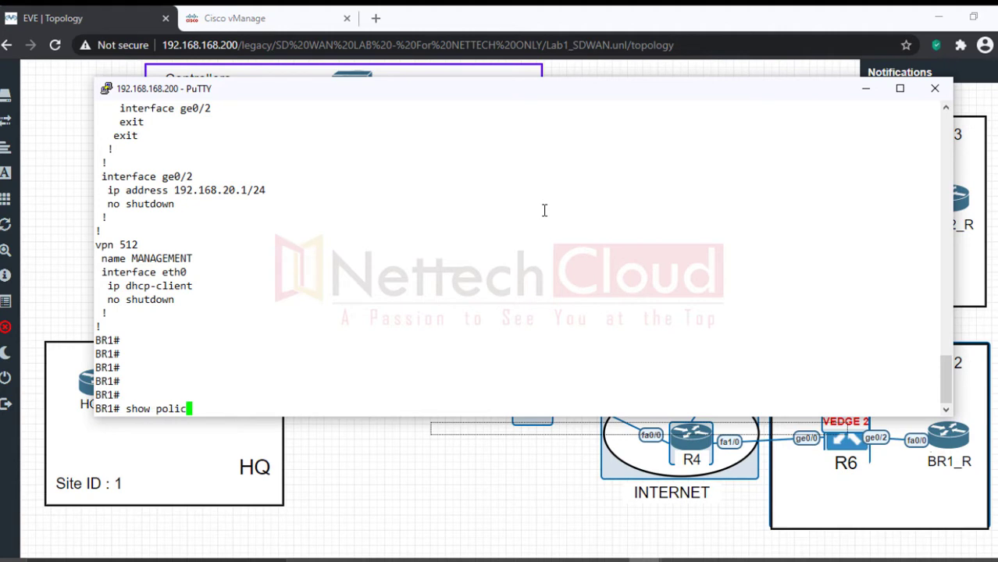
type("y from-vsmart")
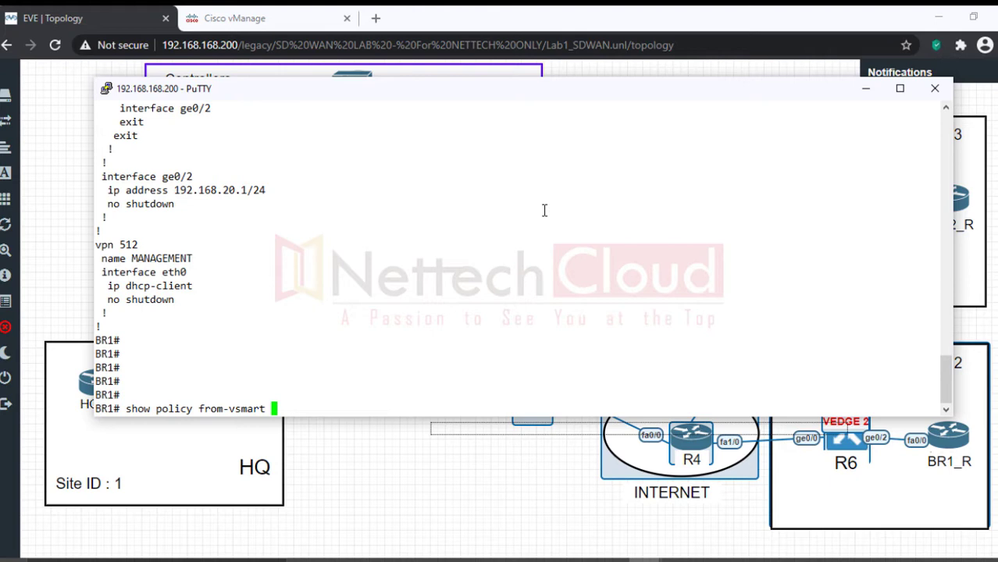
key("Return")
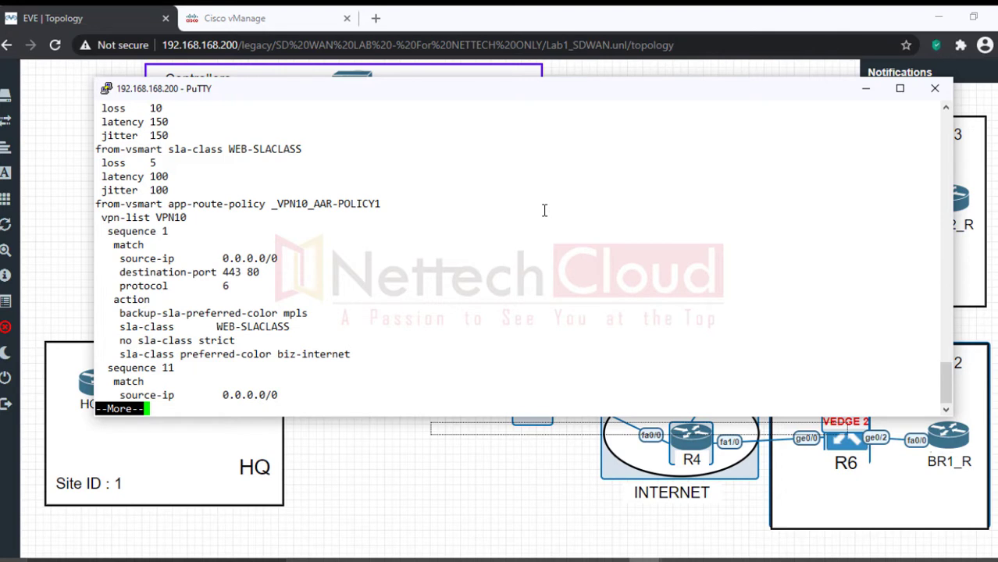
key("Return")
key("Return")
key("Return")
key("Return")
key("Return")
key("Return")
key("Return")
key("Return")
key("Return")
key("Return")
key("Return")
key("Return")
key("Return")
key("Return")
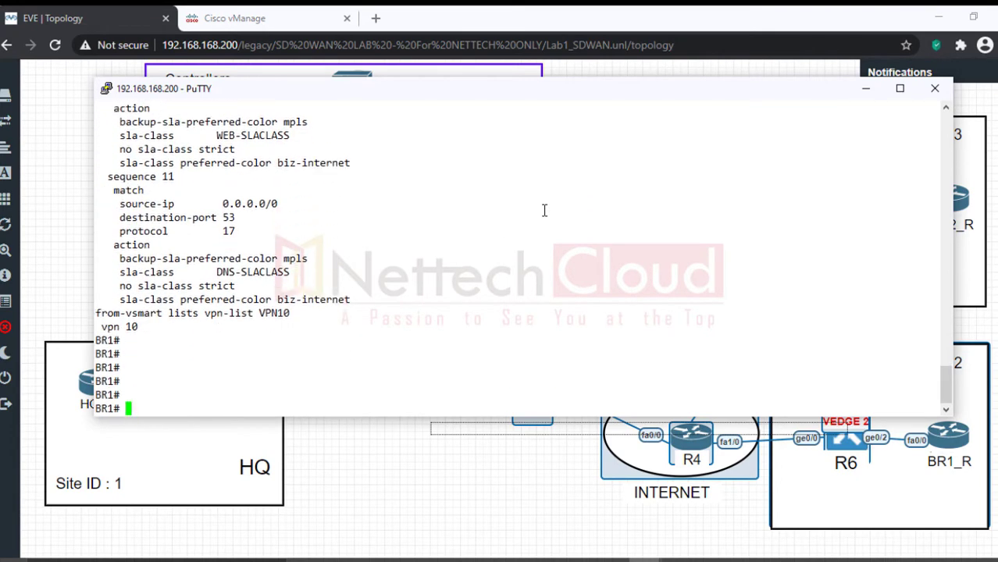
key("Up")
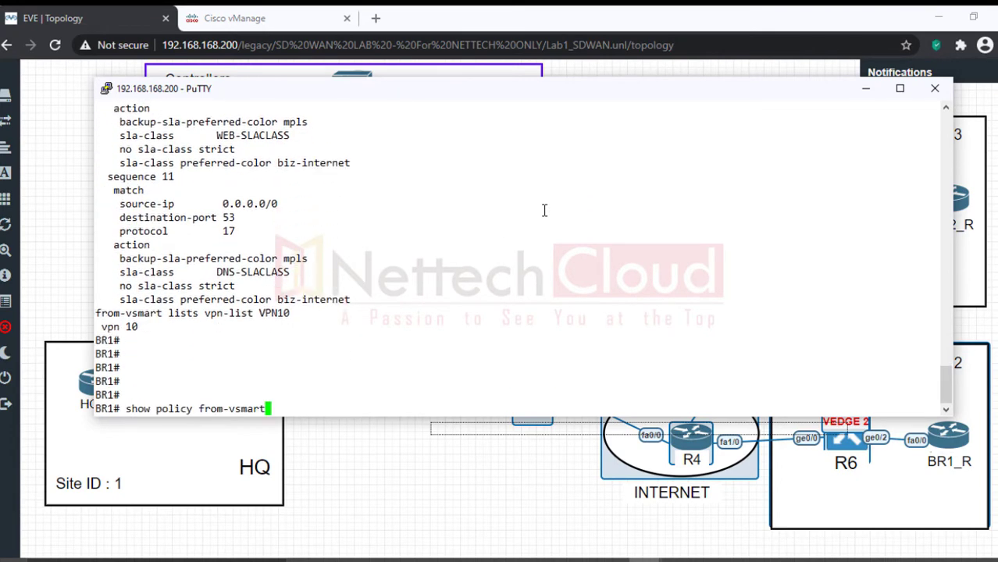
key("Return")
key("Return")
key("Return")
key("Return")
key("Return")
key("Return")
key("Return")
key("Return")
key("Return")
key("Return")
key("Return")
key("Return")
key("Return")
key("Return")
key("Return")
key("Return")
key("Return")
key("Return")
key("Return")
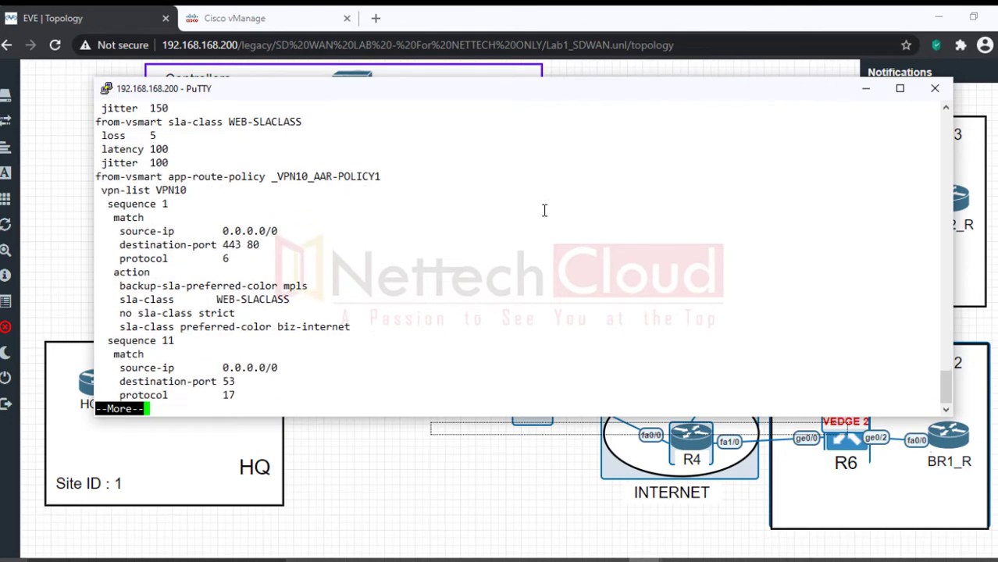
key("Return")
key("Return")
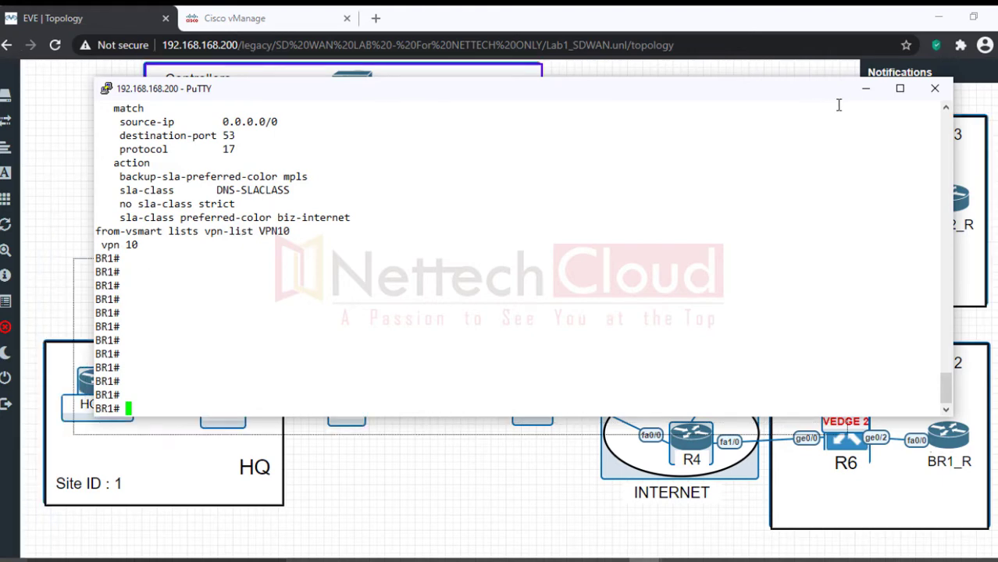
left_click(865, 91)
Step: Review the BR1/BR2 requirement lines: Biz-Internet for HTTP, HTTPS, DNS, ECMP otherwise; then minimize Notepad
left_click(643, 560)
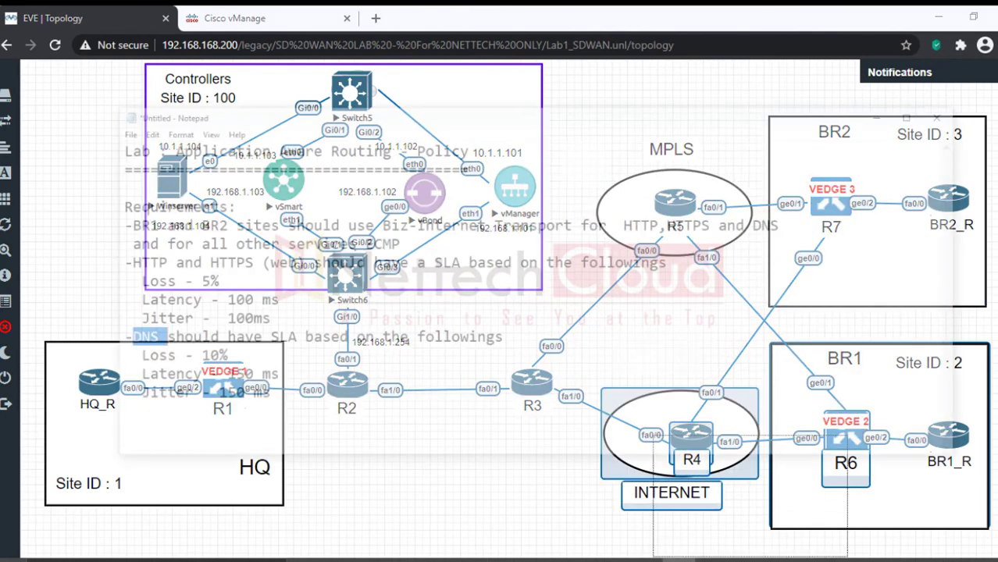
left_click(441, 274)
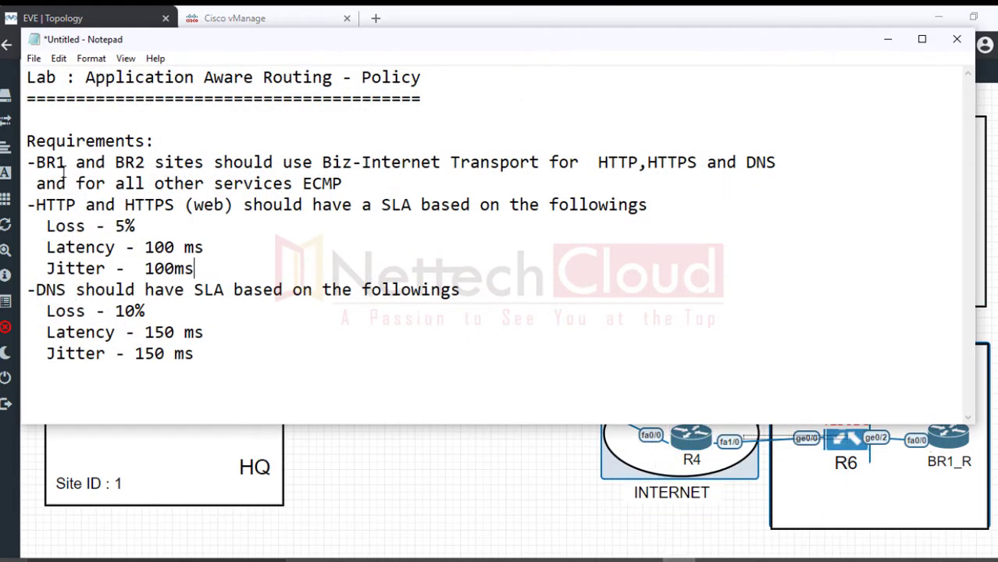
left_click_drag(35, 163, 579, 164)
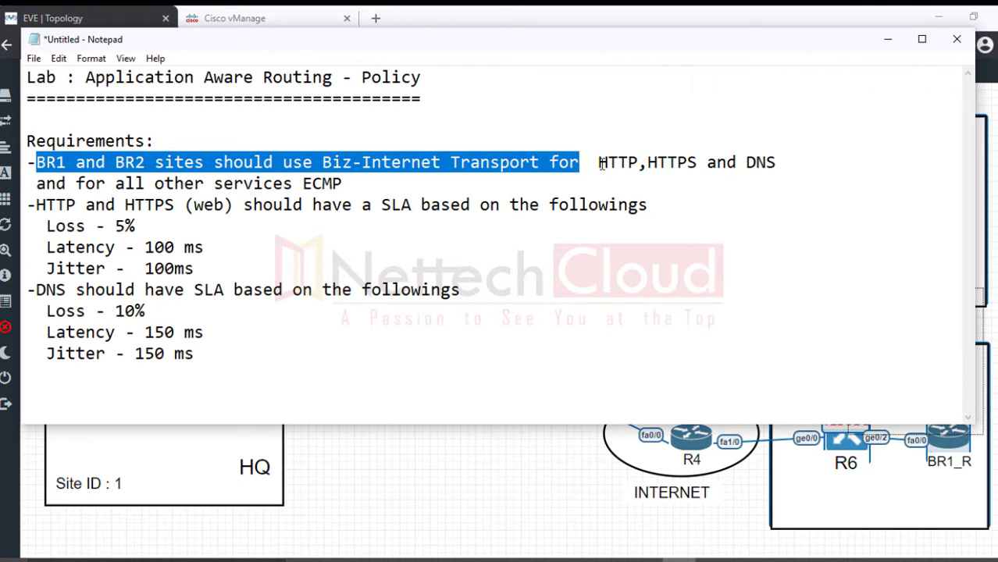
left_click_drag(599, 163, 778, 162)
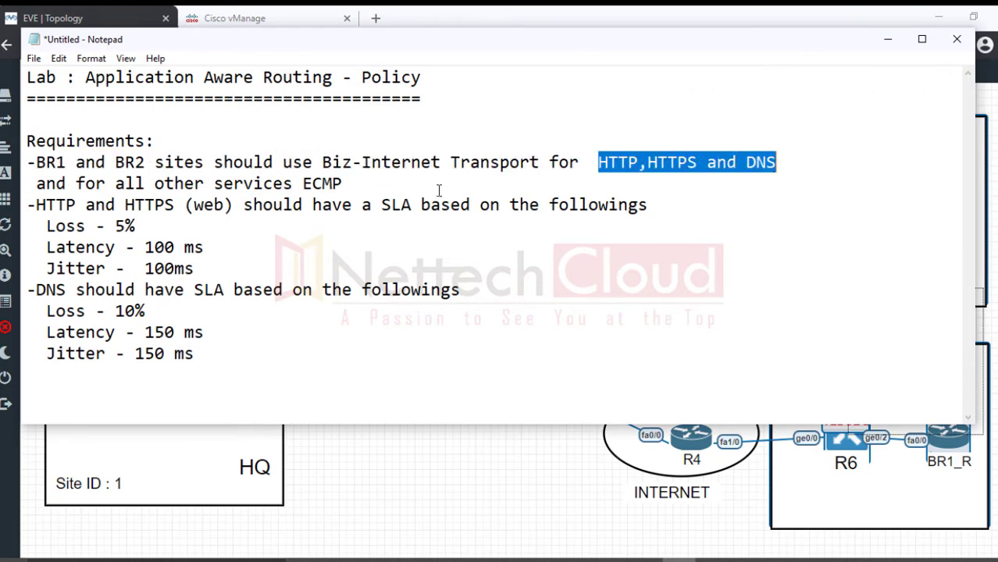
left_click_drag(302, 184, 357, 184)
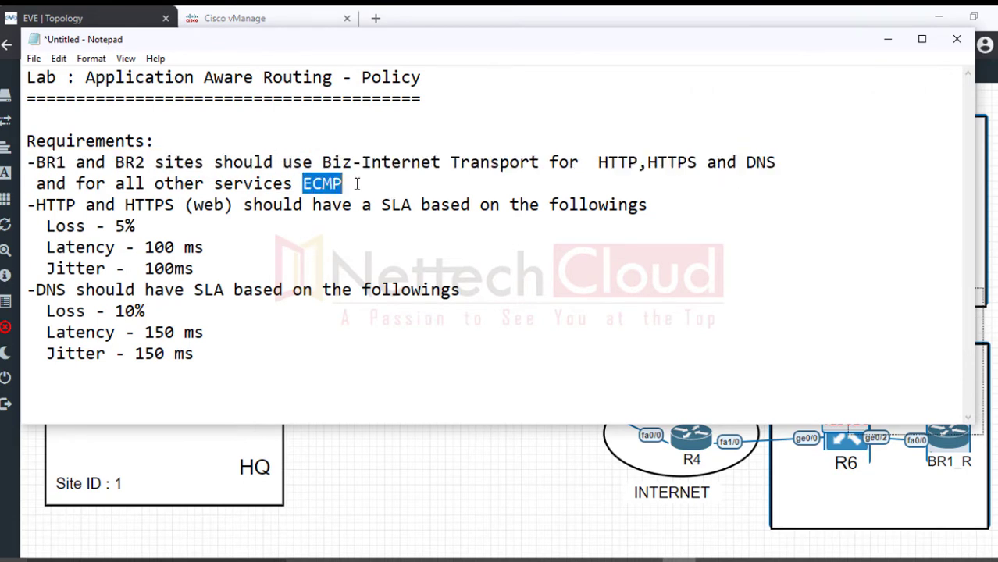
left_click(472, 253)
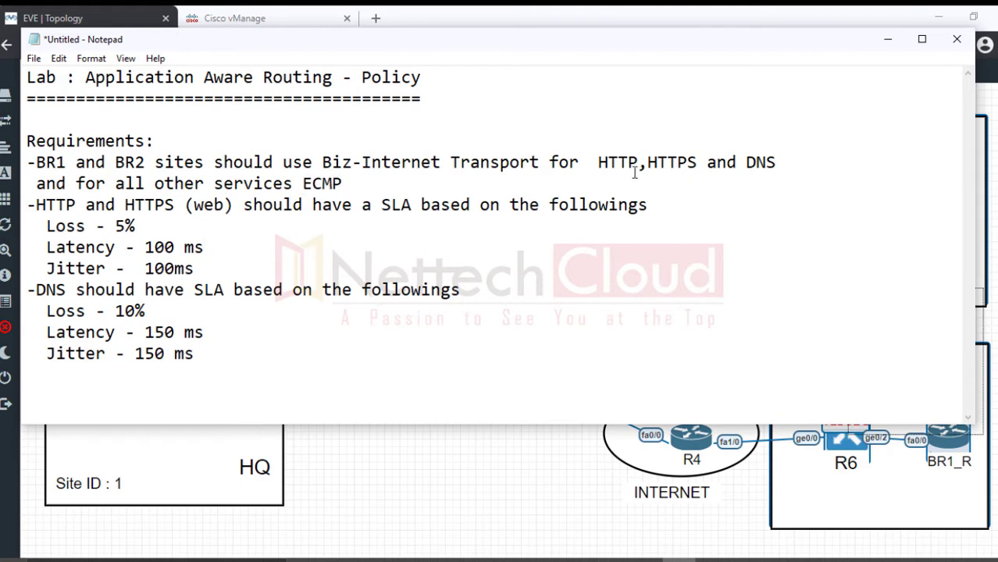
left_click_drag(600, 162, 778, 163)
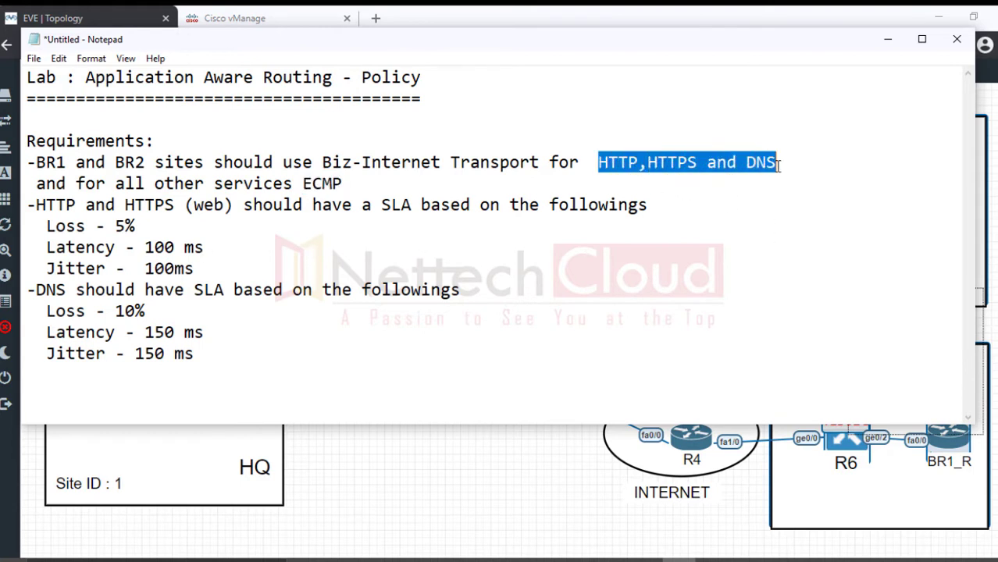
left_click_drag(36, 162, 146, 164)
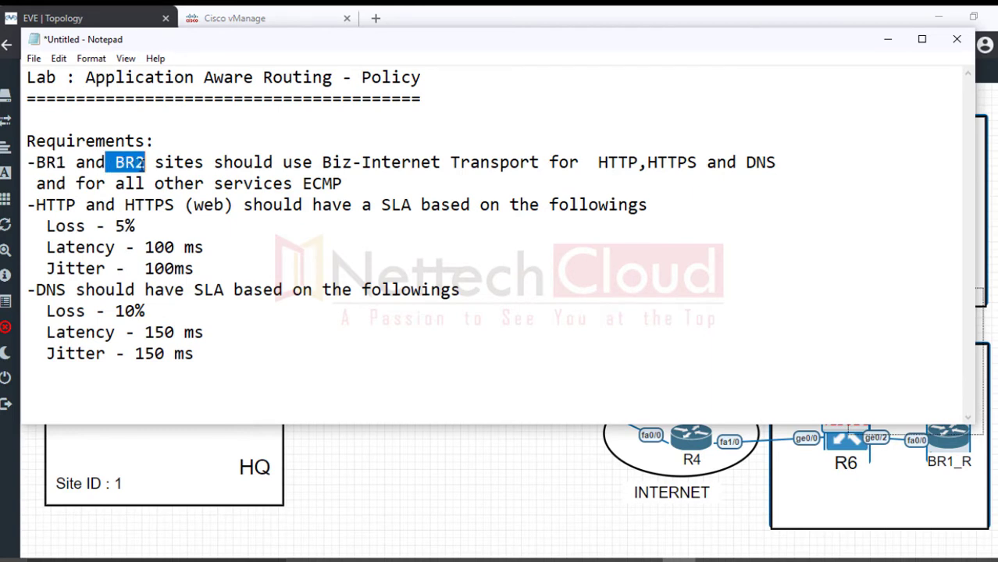
left_click_drag(36, 163, 323, 183)
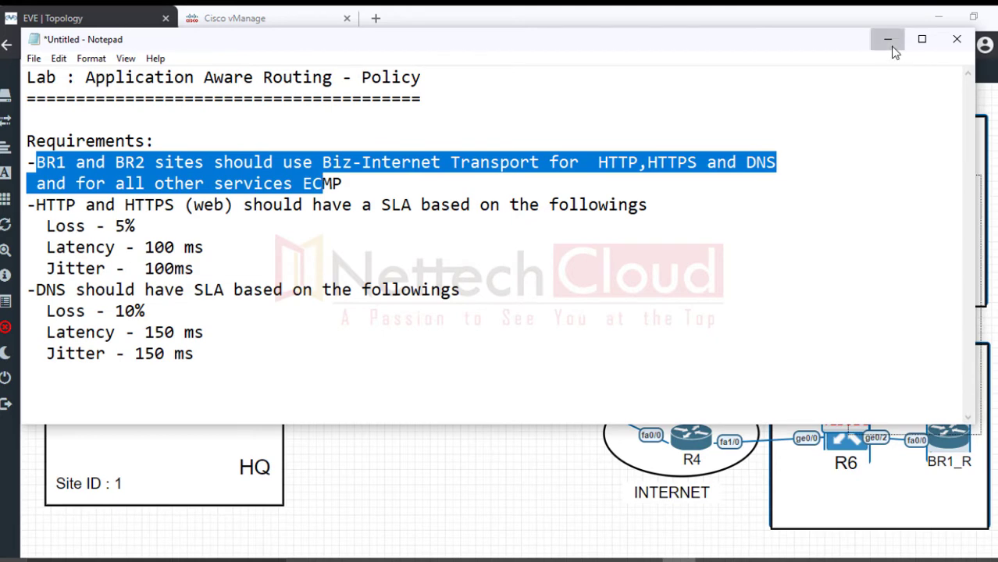
left_click(888, 39)
Step: Open BR1's Troubleshooting page from Monitor > Network in vManage
left_click(290, 23)
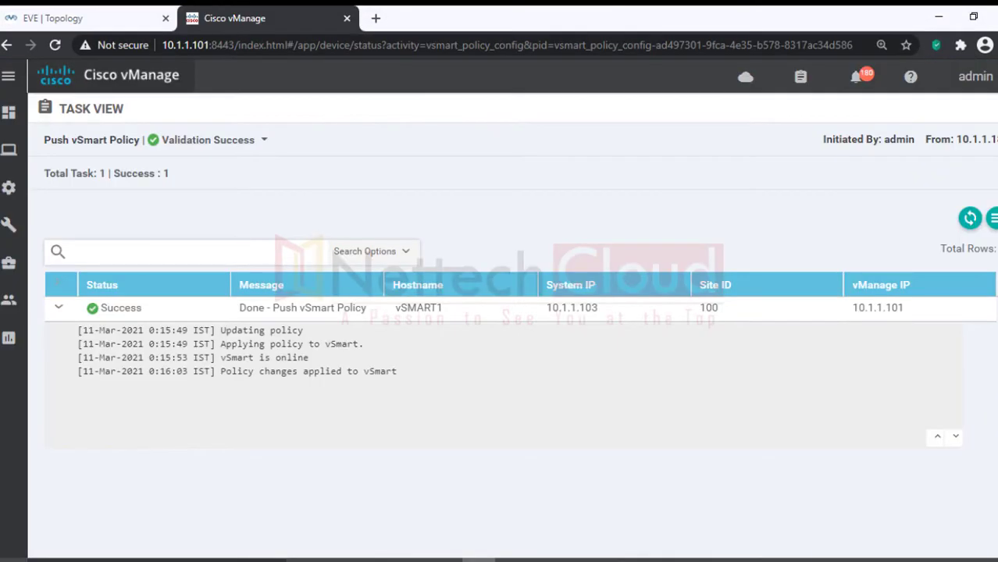
mouse_move(18, 121)
mouse_move(11, 148)
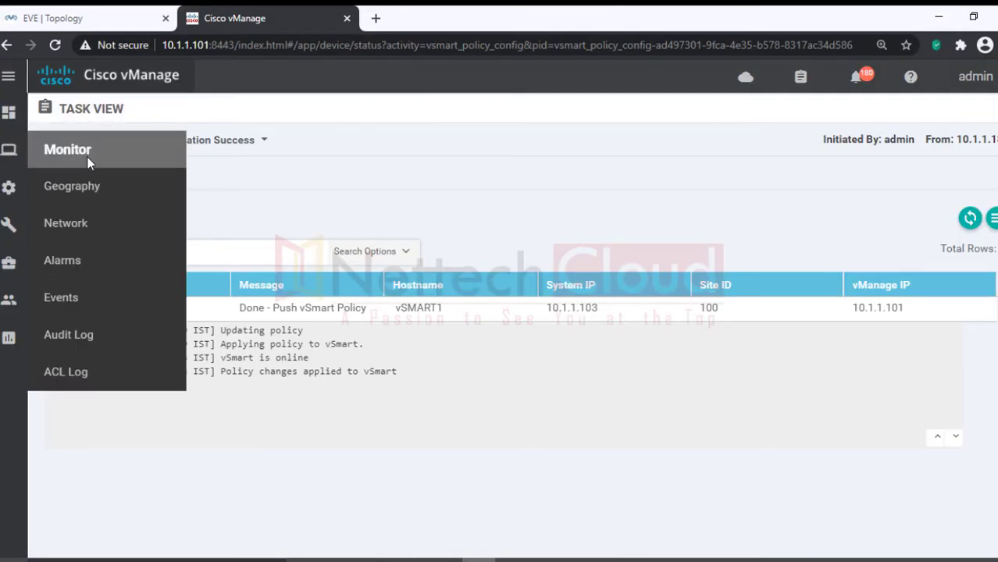
left_click(53, 233)
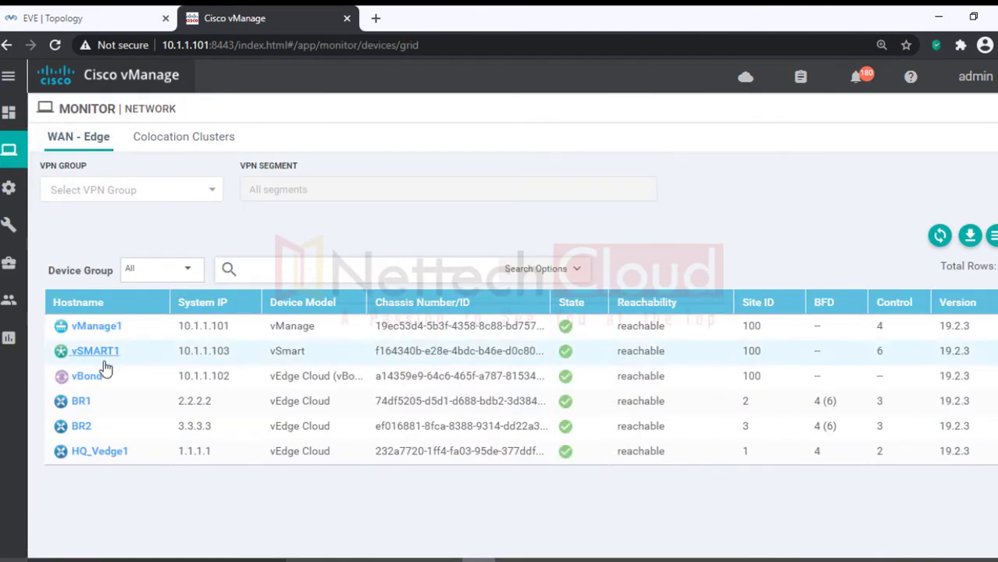
left_click(81, 403)
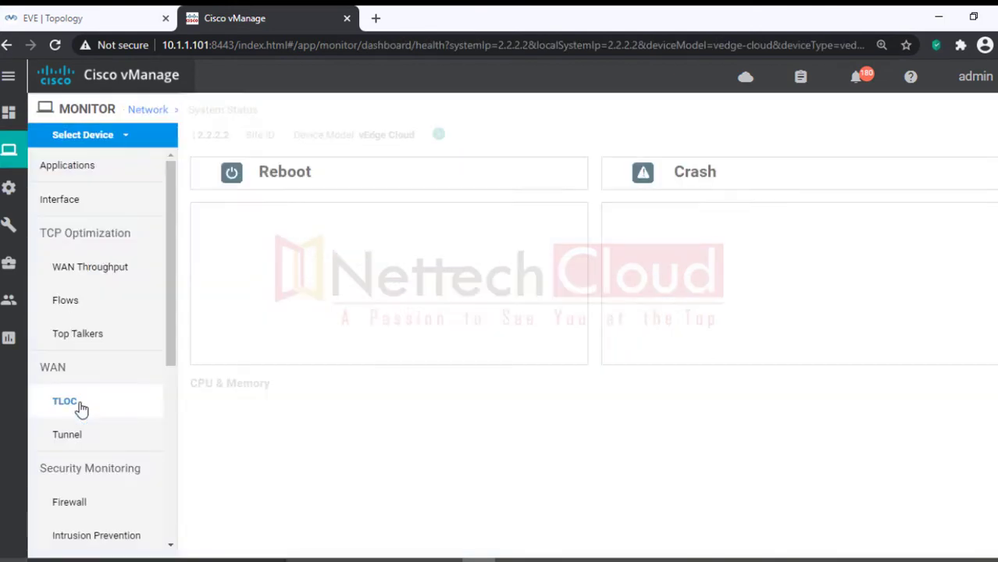
scroll(172, 420, "down", 1)
scroll(171, 420, "down", 4)
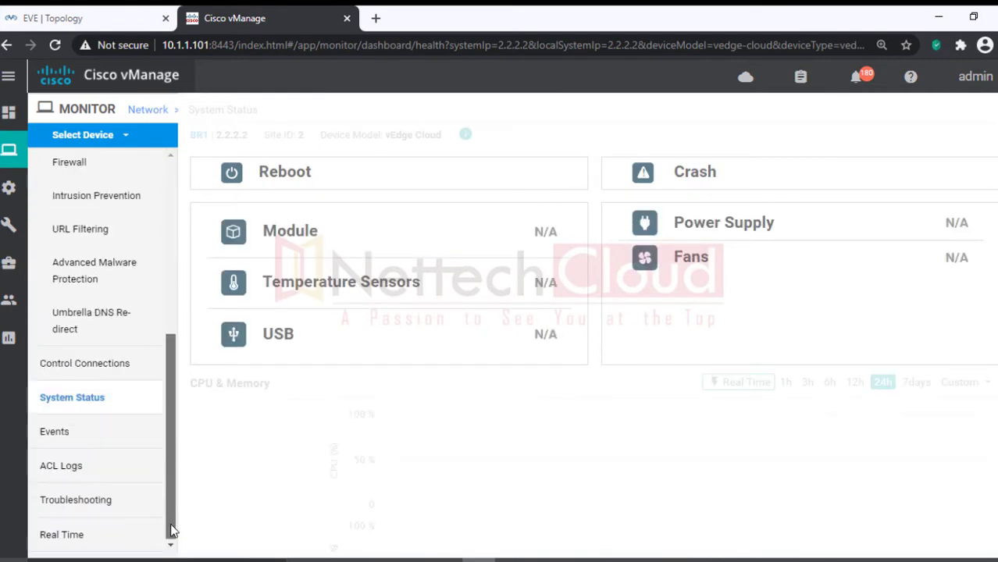
left_click(95, 509)
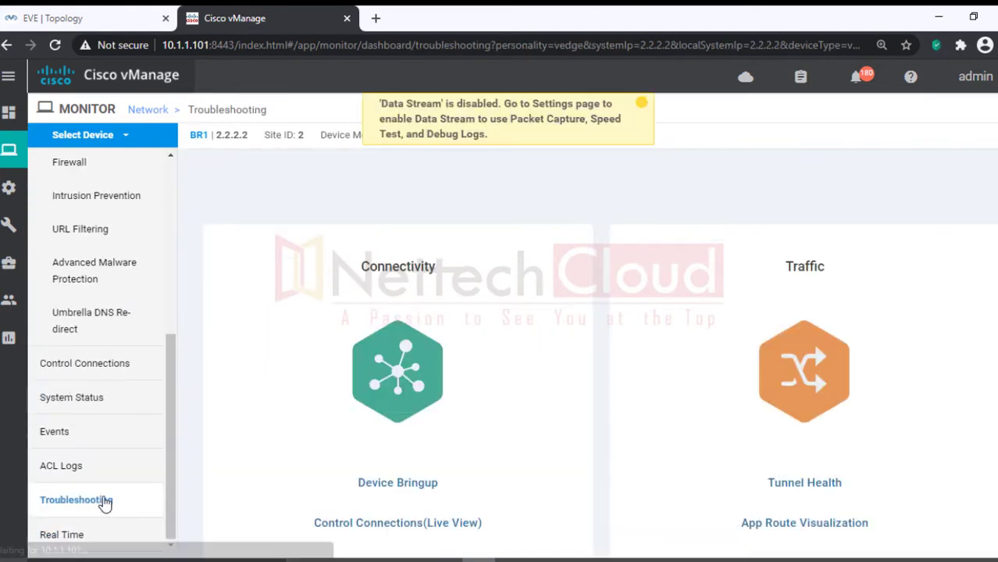
Step: Set browser zoom to 100% and open Simulate Flows
left_click(993, 44)
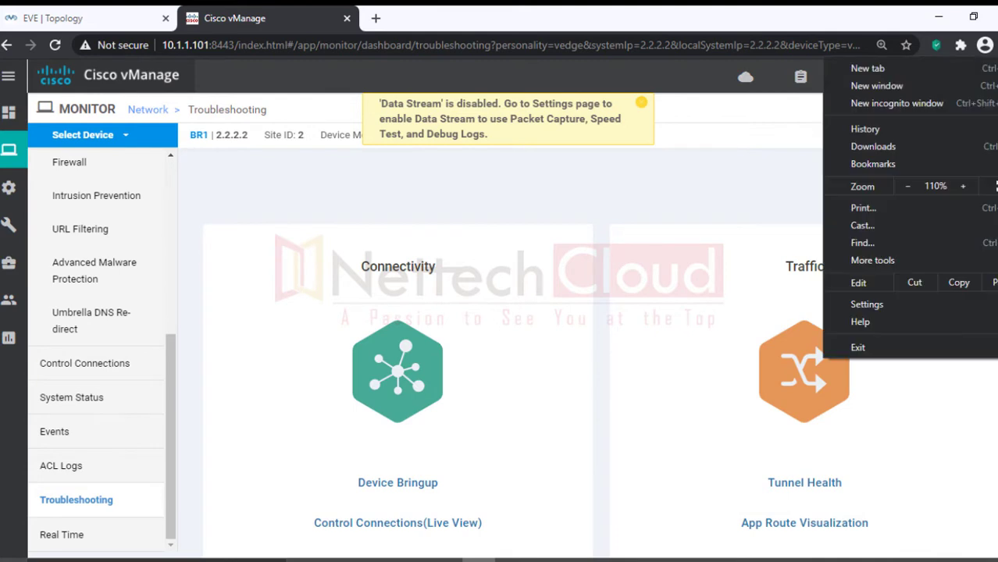
left_click(908, 185)
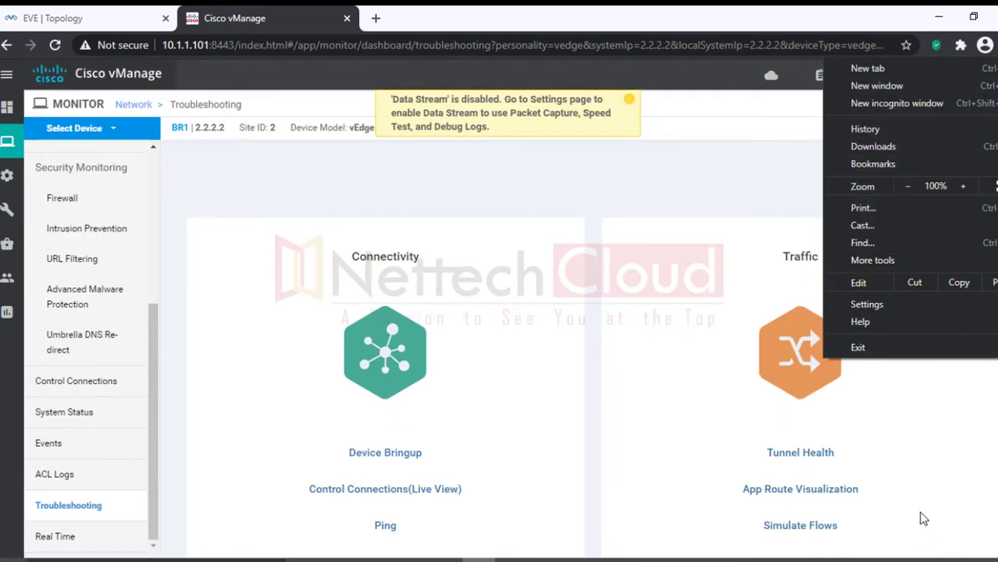
left_click(921, 519)
left_click(804, 527)
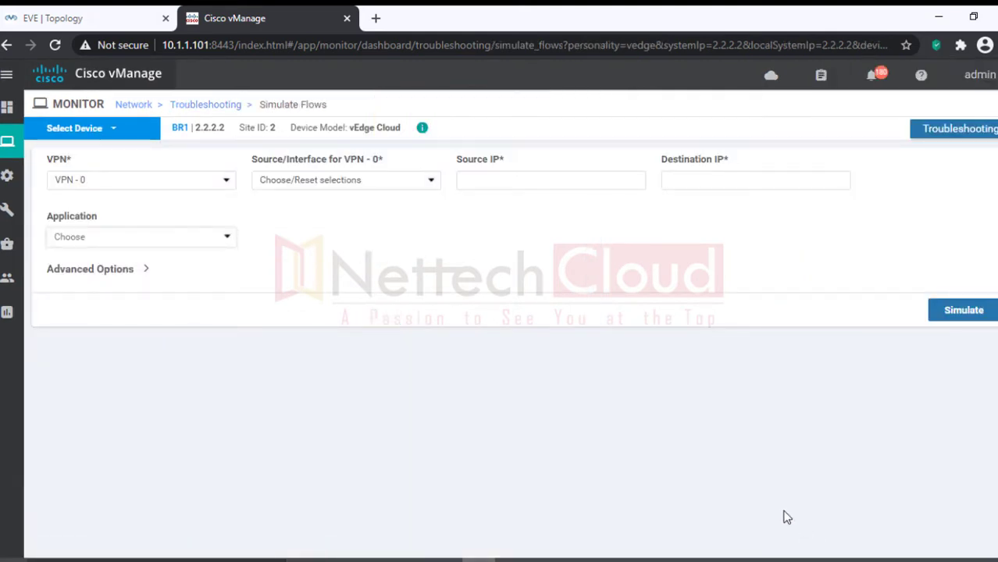
Step: Choose VPN 10, source interface ge0/2 (192.168.20.1) and destination 192.168.30.1
left_click(226, 181)
left_click(132, 210)
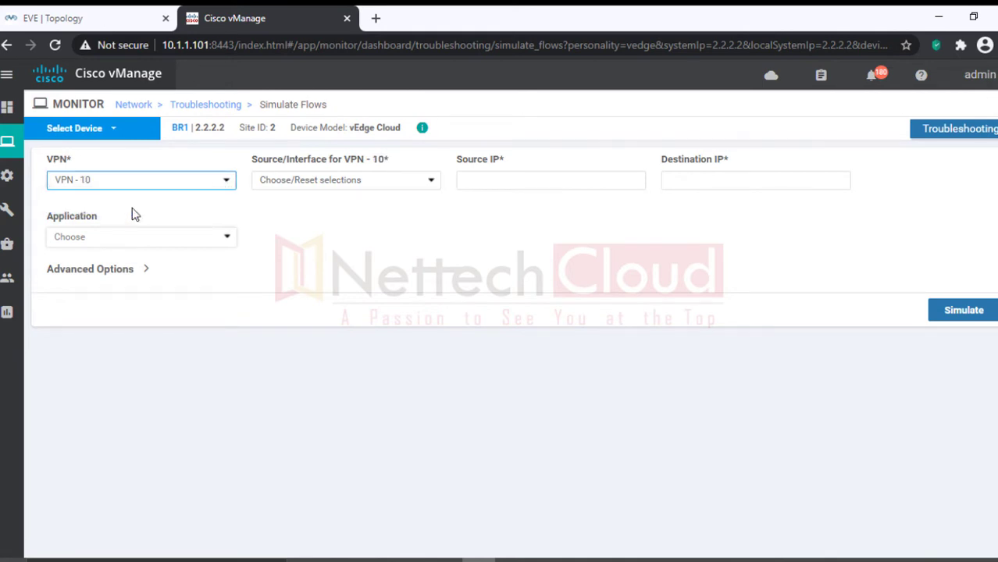
left_click(420, 187)
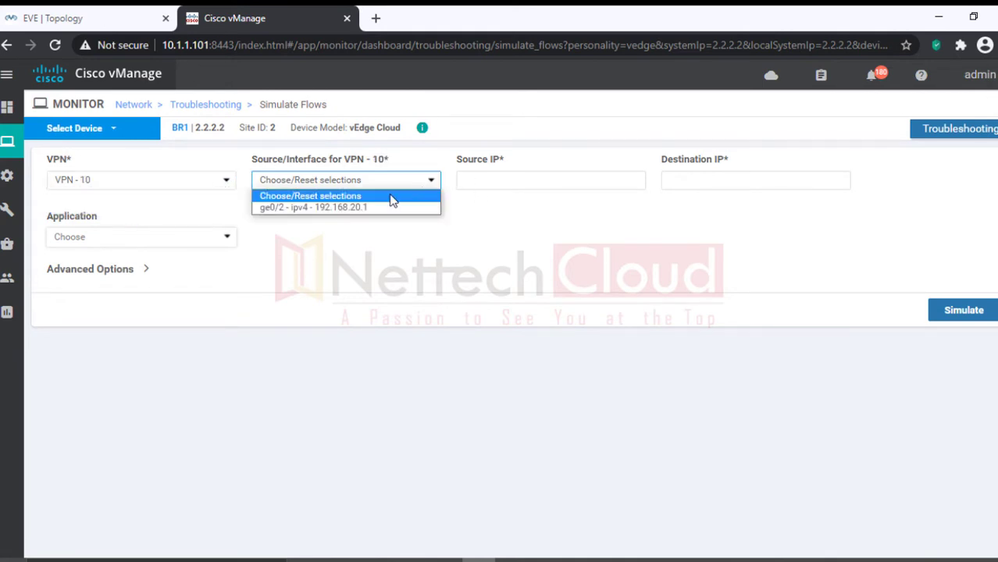
left_click(355, 207)
left_click(697, 173)
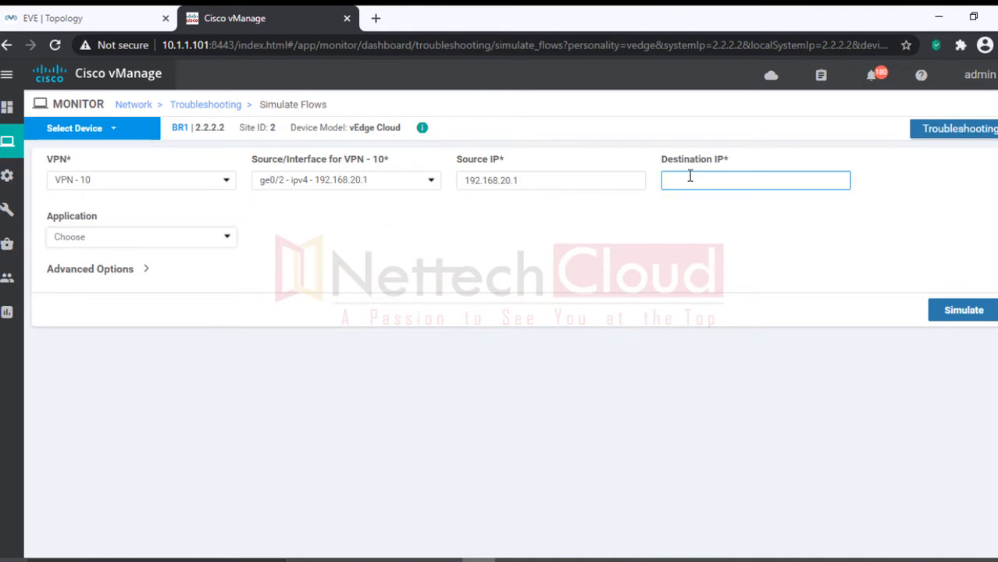
type("192.168.30.2")
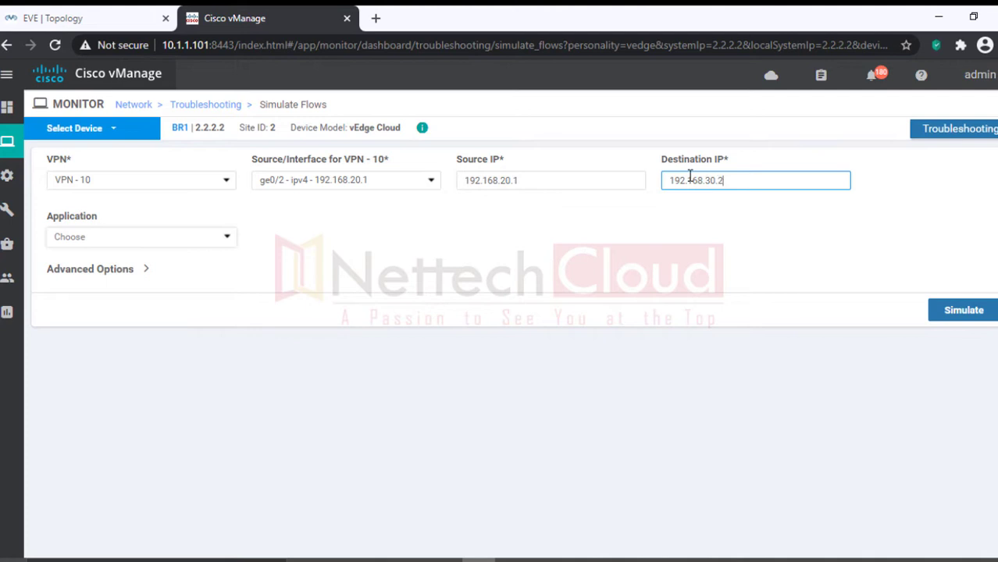
key("BackSpace")
type("1")
Step: Set advanced options protocol 6, source port 4567, destination port 80, and simulate
left_click(150, 273)
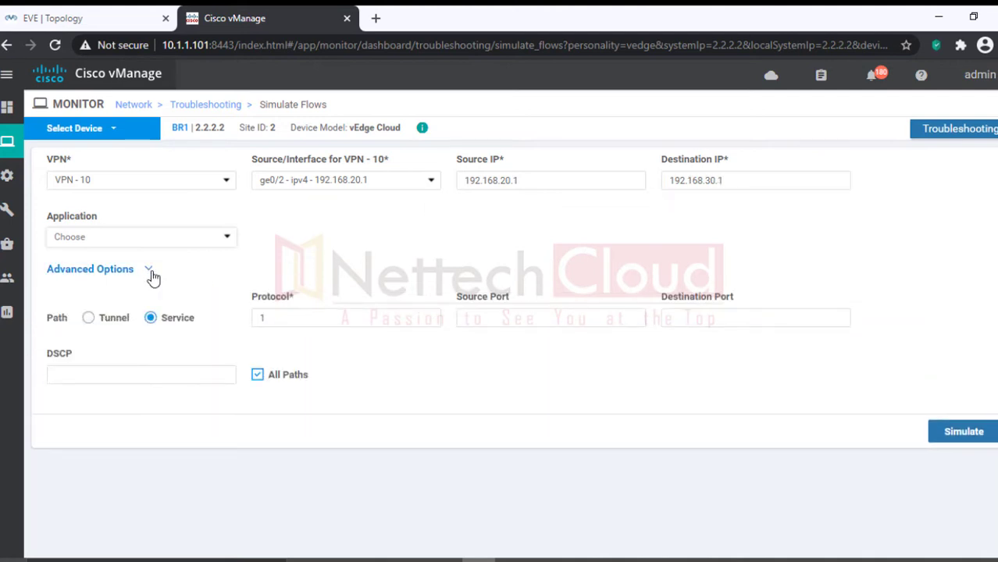
left_click_drag(281, 320, 244, 324)
type("6")
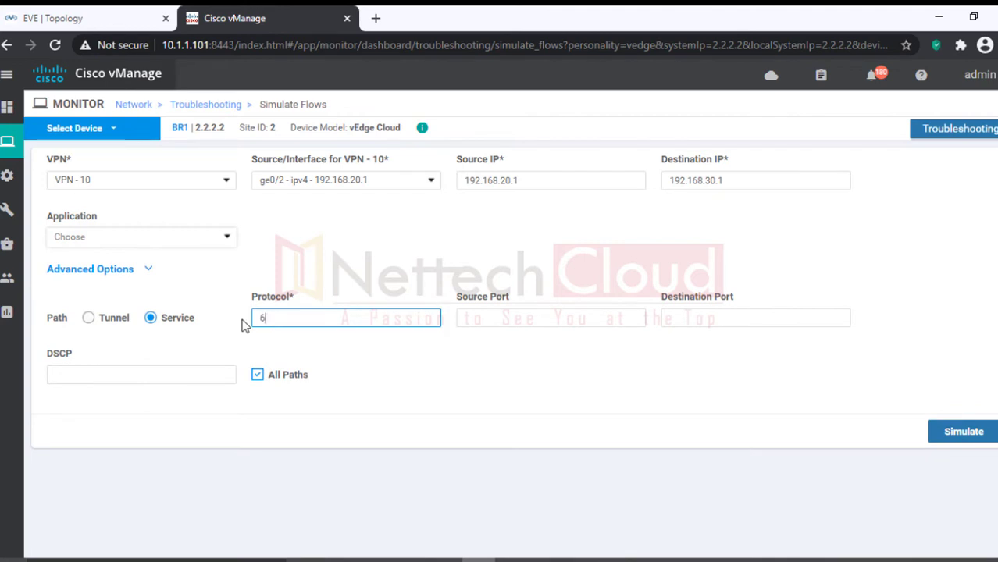
left_click(479, 320)
type("4567")
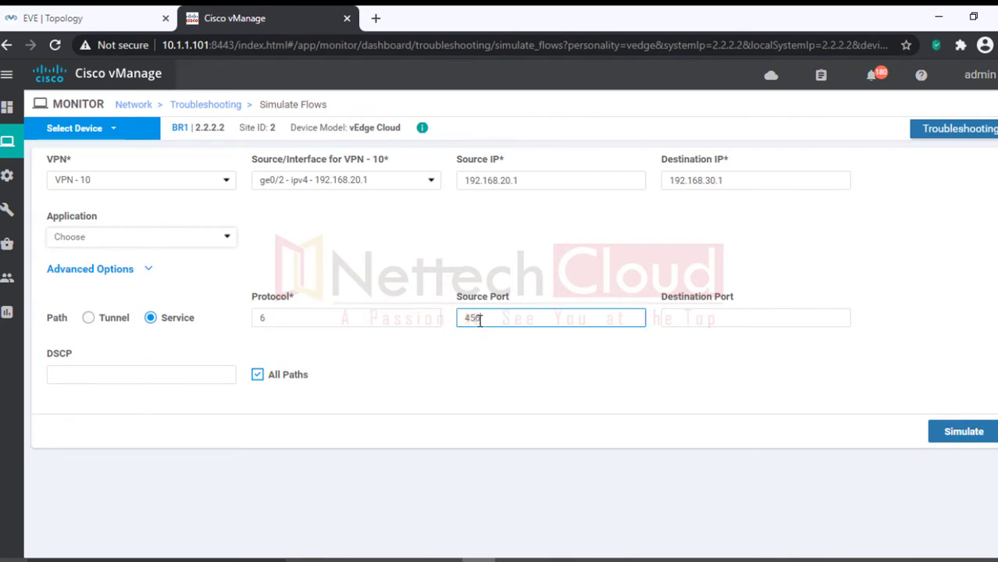
left_click(676, 319)
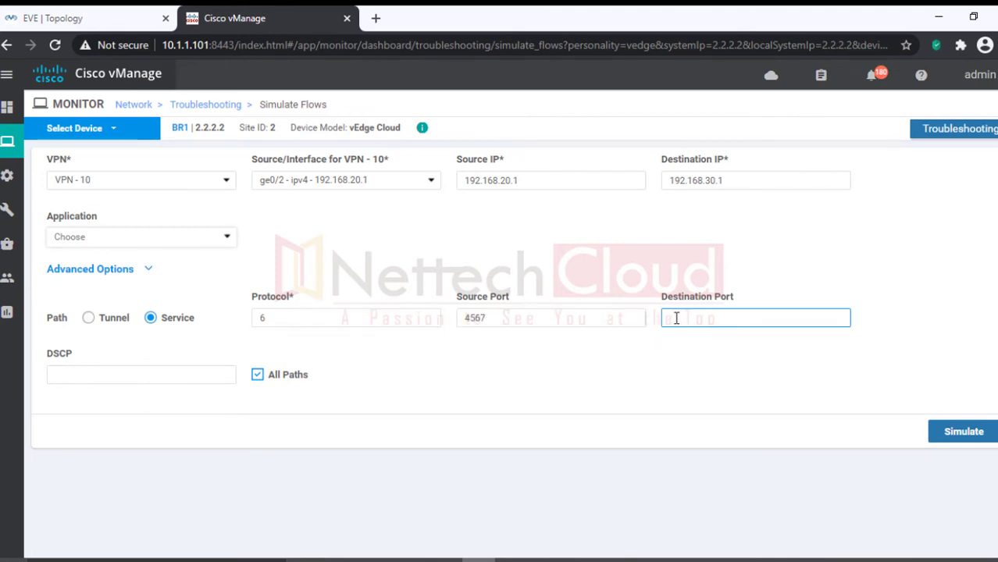
type("80")
left_click(965, 434)
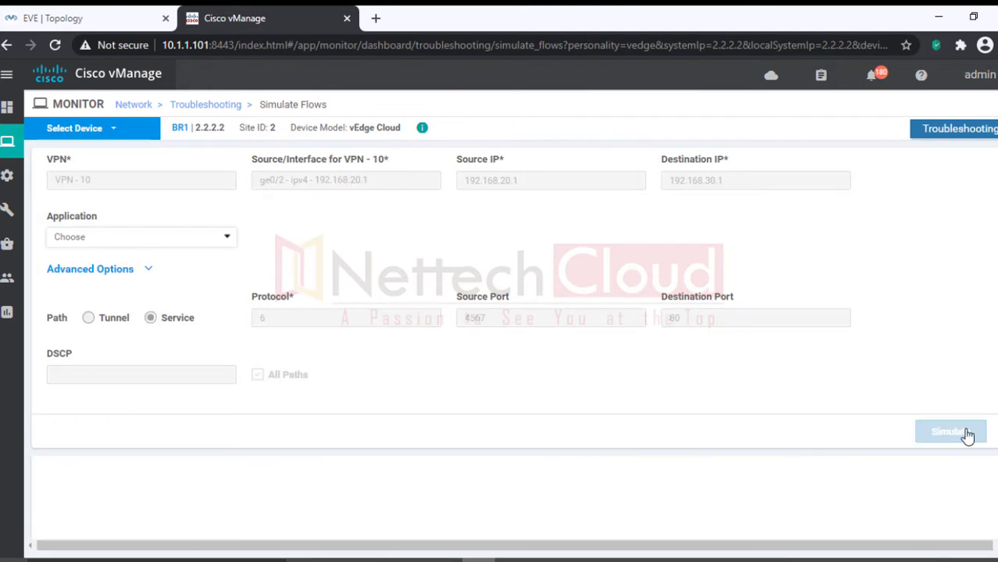
Step: Scroll through the simulation output showing one biz-internet IPSec hop to 3.3.3.3
scroll(967, 436, "down", 4)
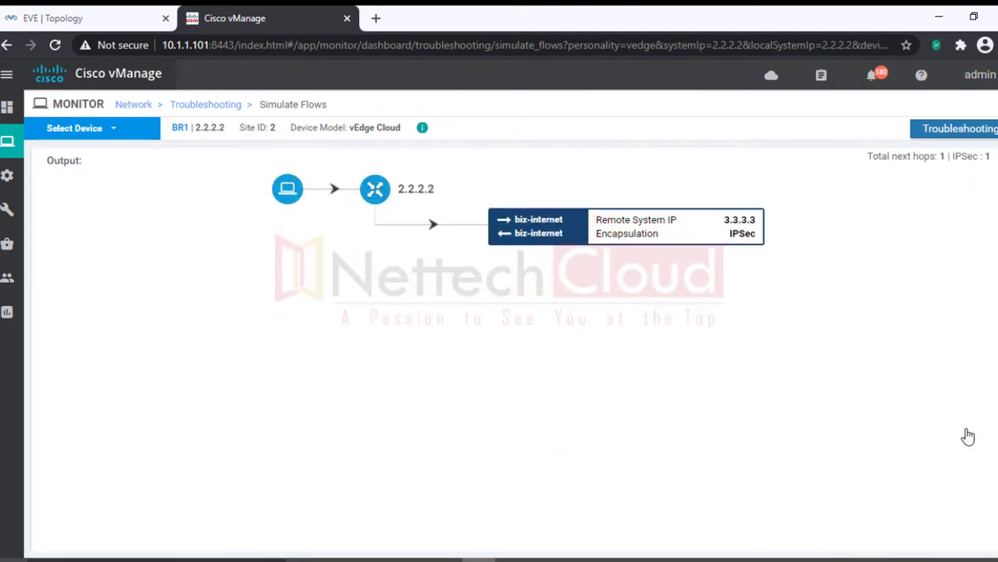
scroll(734, 382, "up", 1)
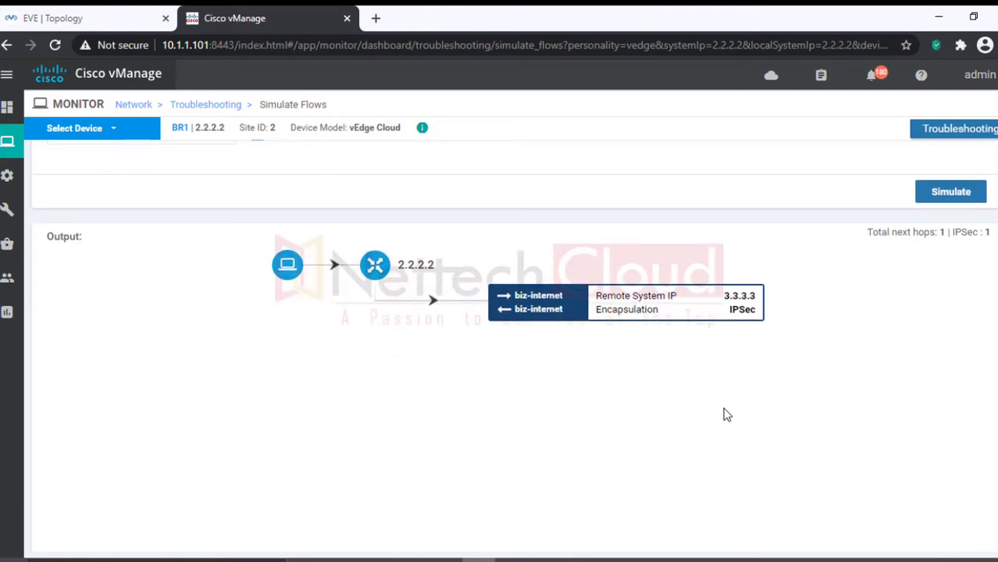
scroll(723, 415, "up", 3)
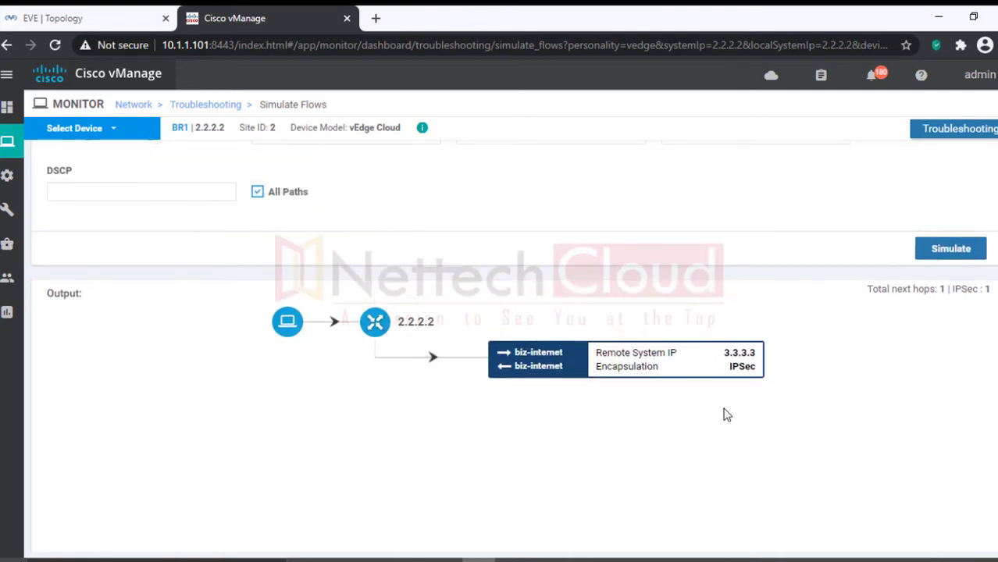
Step: Change the destination port from 80 to 443 and rerun the flow simulation
left_click(689, 312)
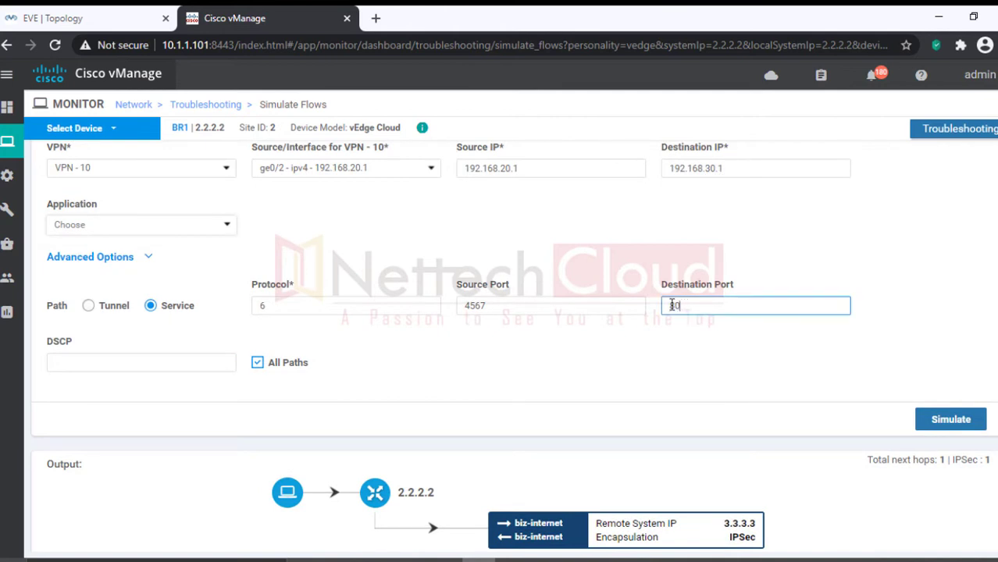
double_click(690, 313)
type("443")
scroll(705, 382, "down", 1)
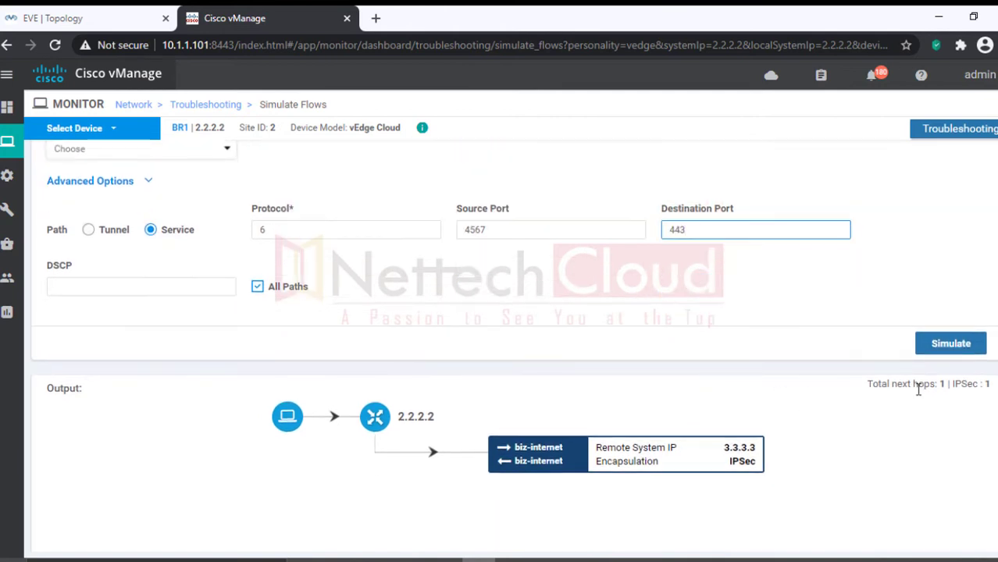
left_click(950, 345)
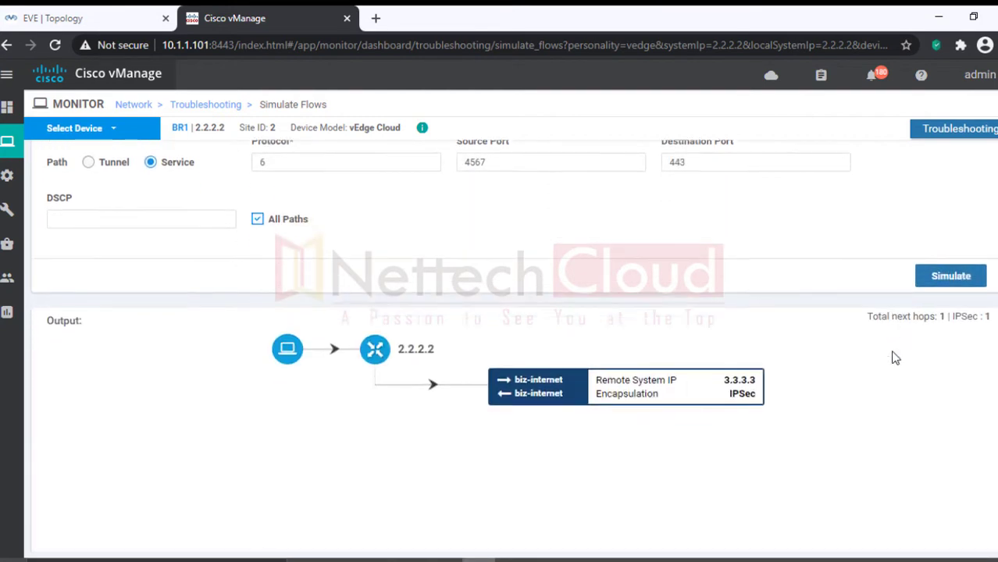
Step: Simulate the flow with protocol 17 and destination port 53
scroll(843, 378, "up", 4)
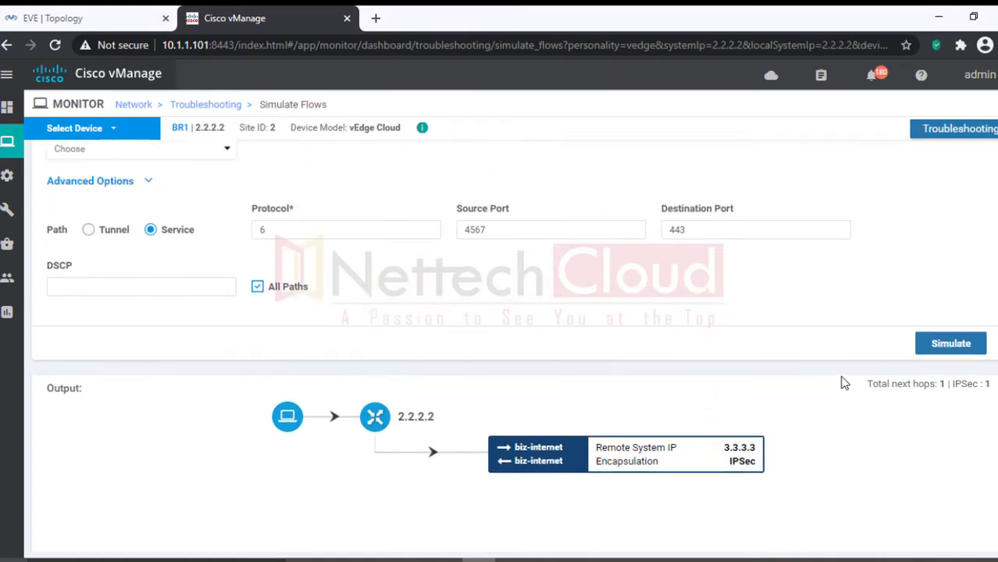
double_click(273, 306)
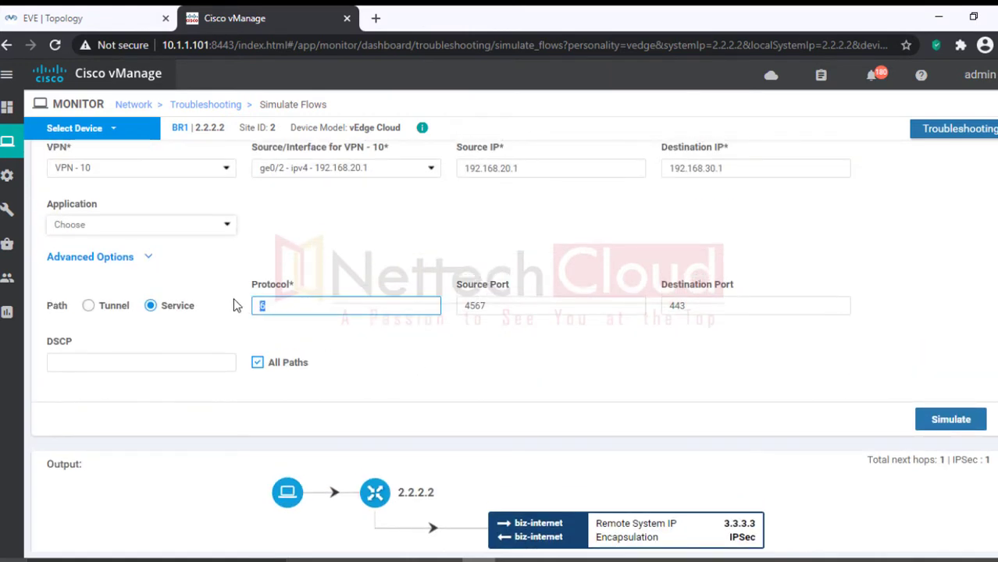
type("17")
double_click(712, 306)
type("53")
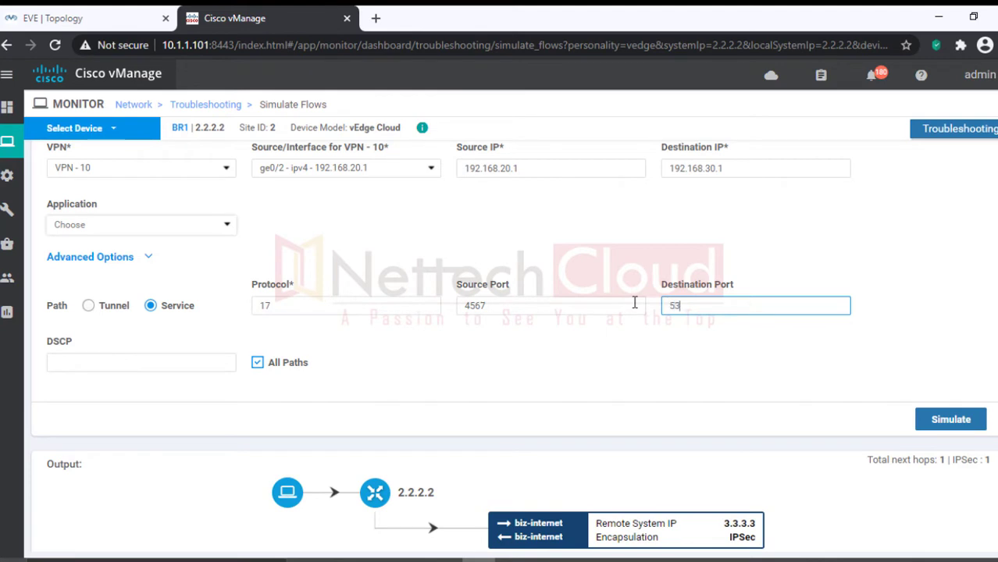
left_click(952, 420)
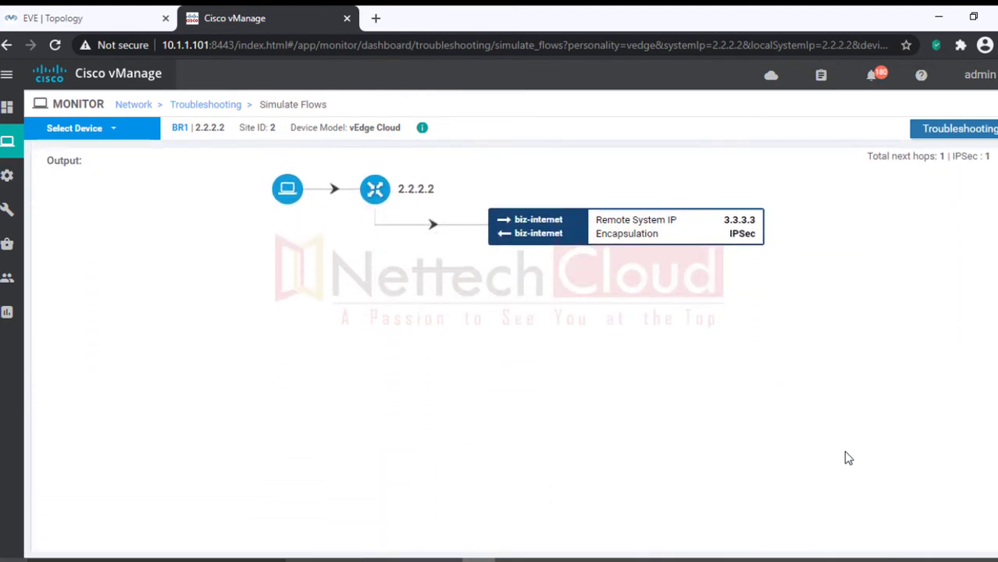
Step: Rerun the simulation with protocol 6 and port 23, showing biz-internet and mpls paths
scroll(848, 458, "up", 4)
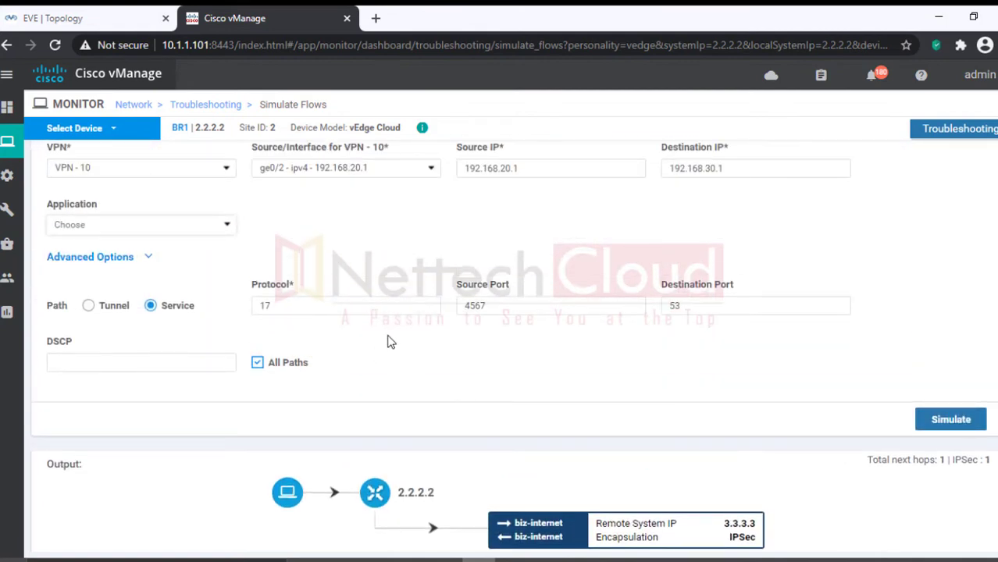
left_click_drag(289, 305, 211, 306)
type("6")
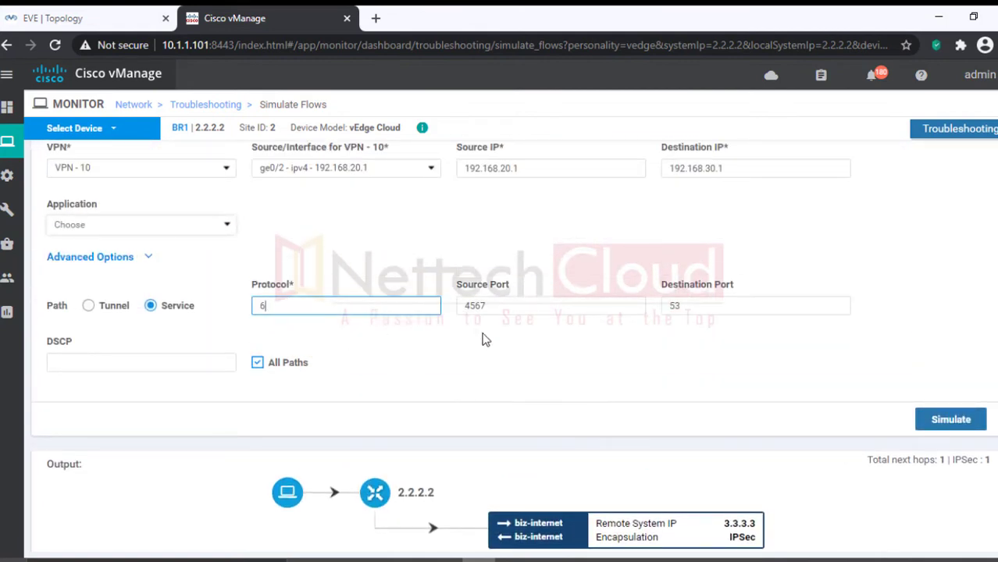
left_click_drag(707, 305, 645, 302)
type("23")
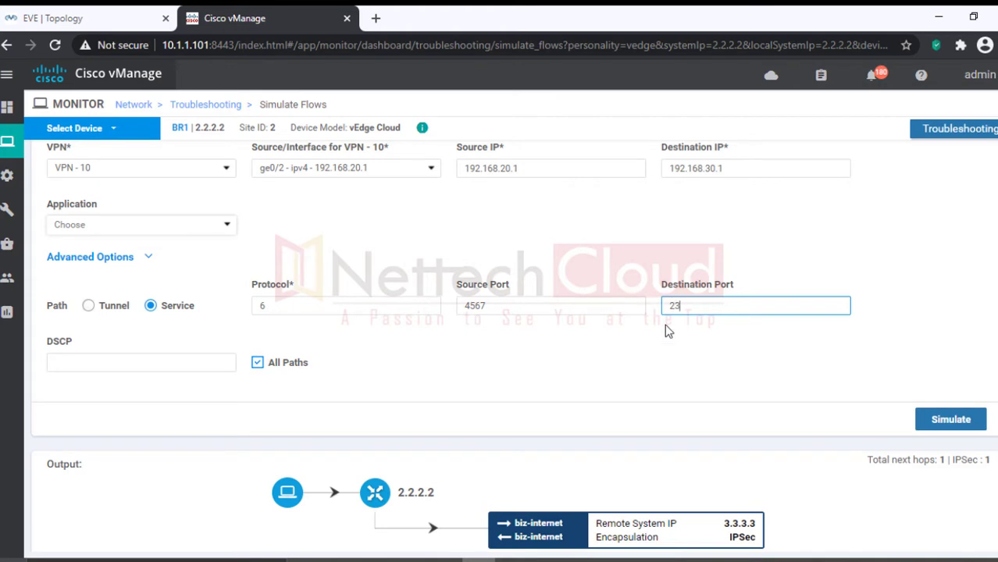
scroll(815, 410, "down", 1)
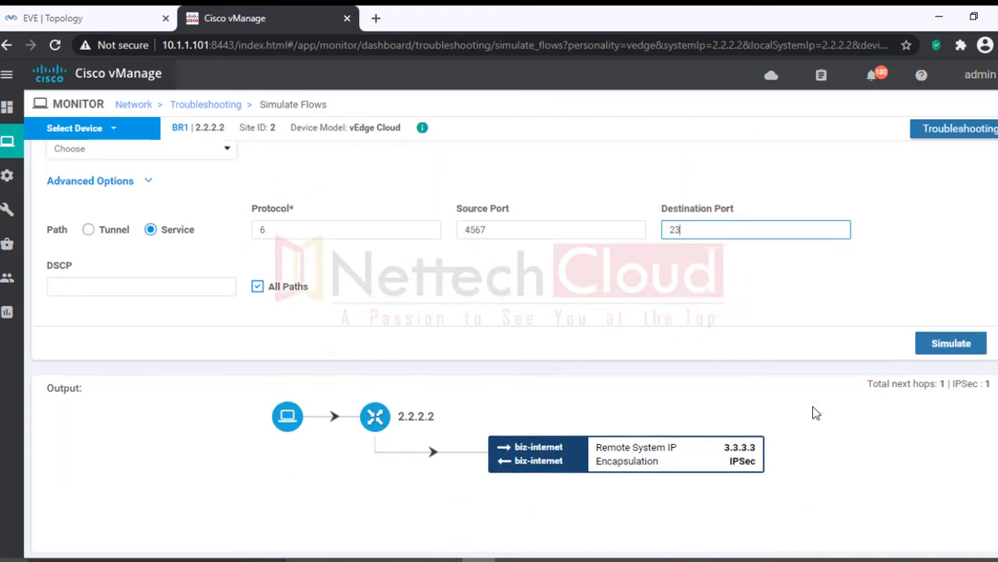
scroll(832, 417, "down", 1)
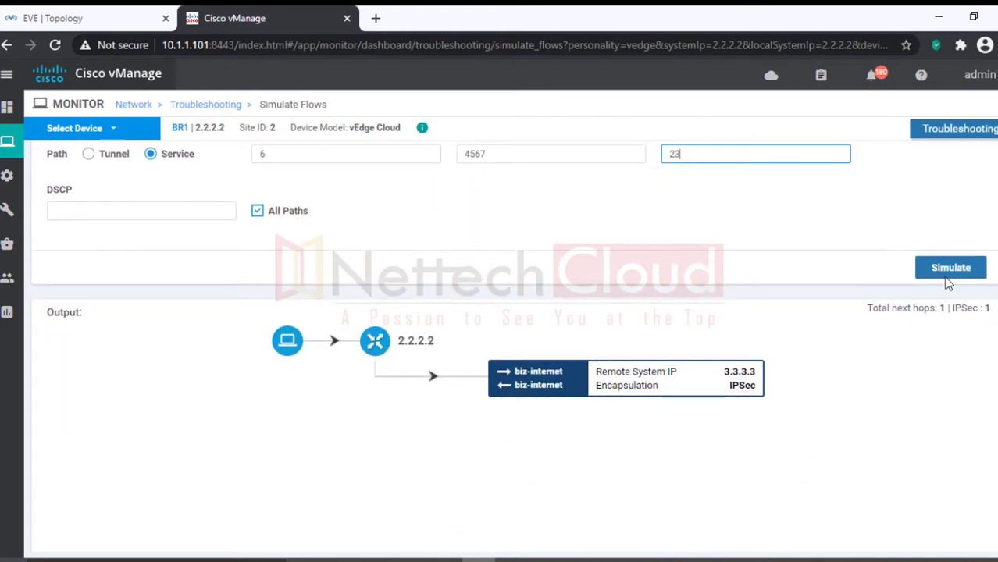
left_click(946, 273)
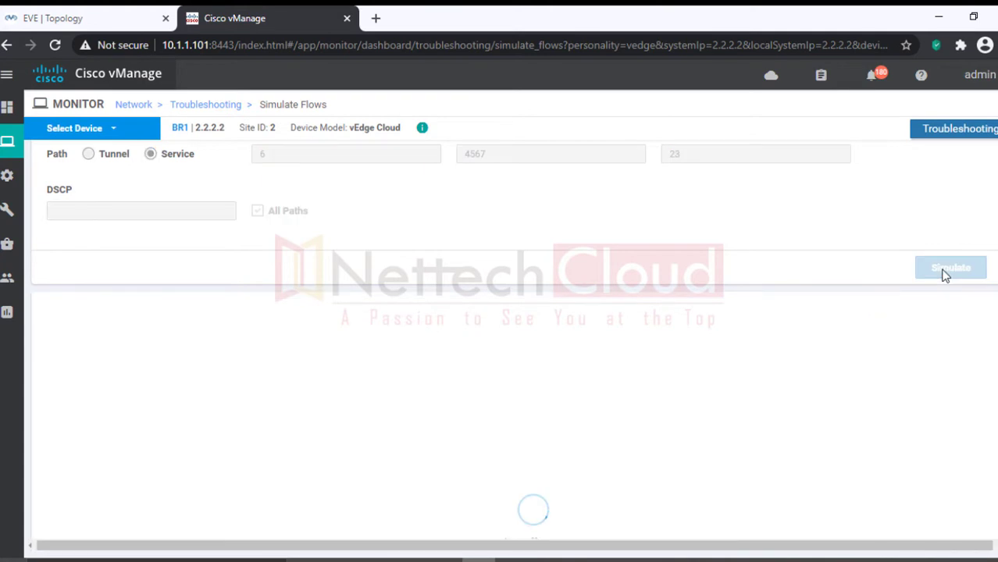
scroll(945, 273, "down", 1)
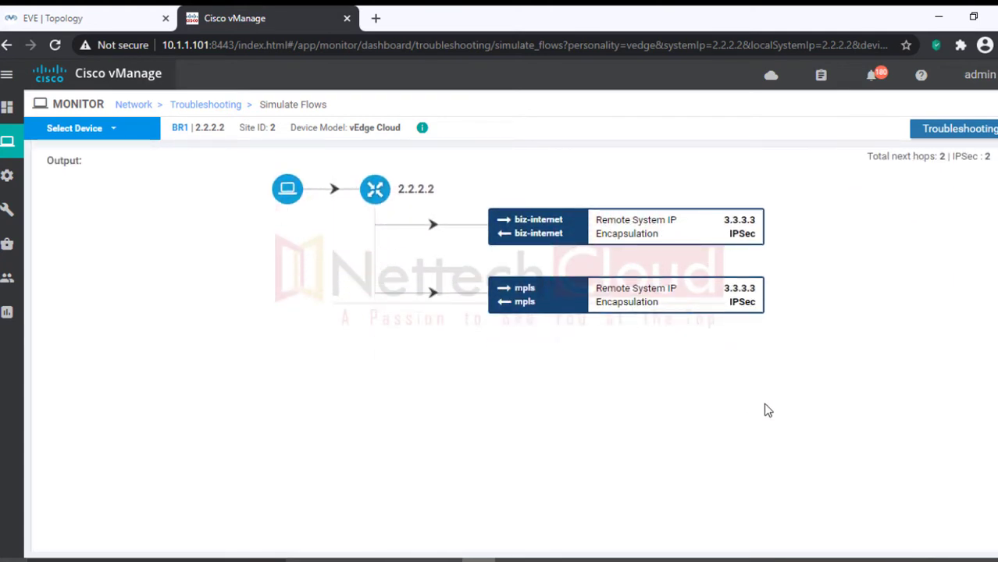
scroll(769, 407, "up", 3)
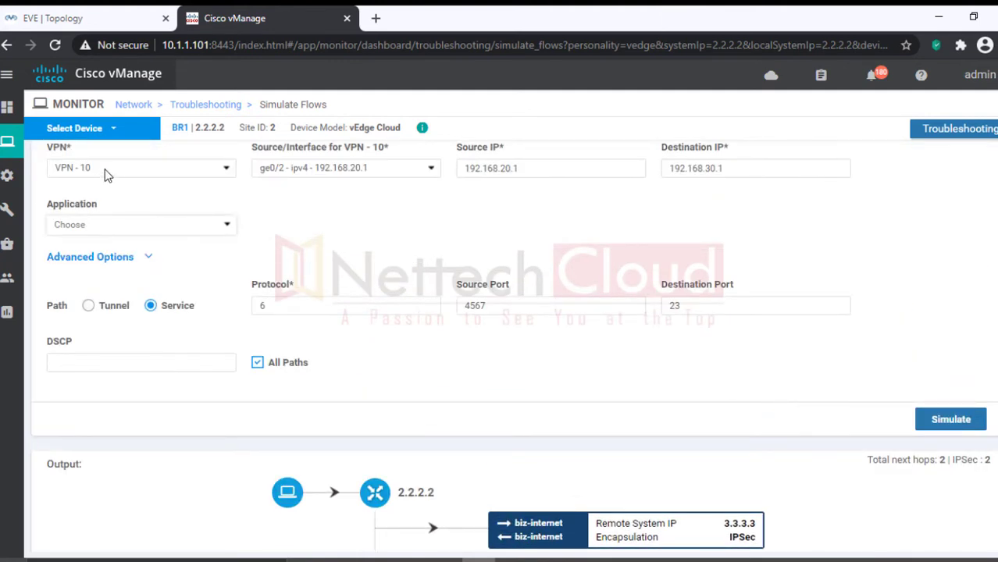
mouse_move(6, 116)
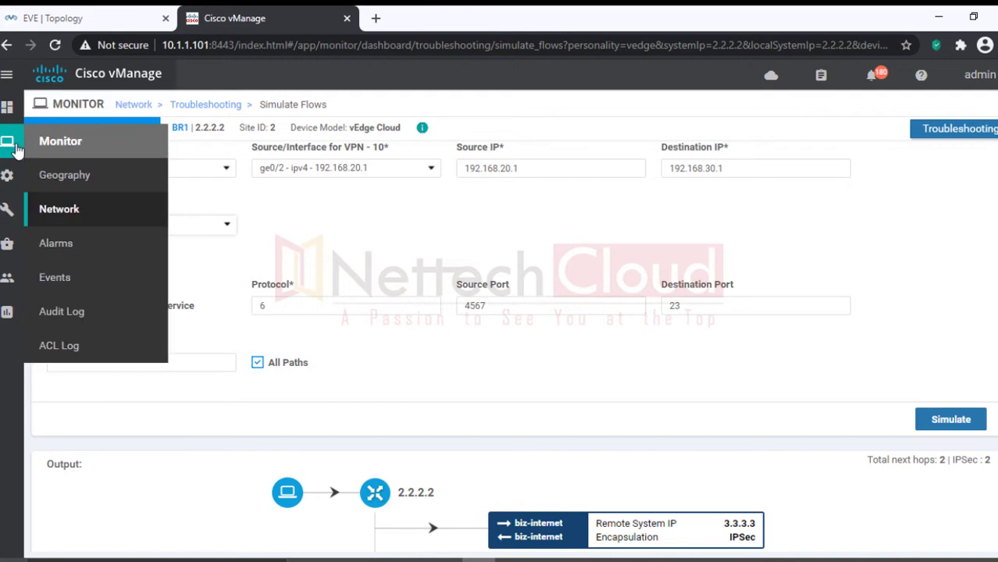
Step: Open Configuration > Policies, then bring the lab requirements notes to the front
mouse_move(10, 178)
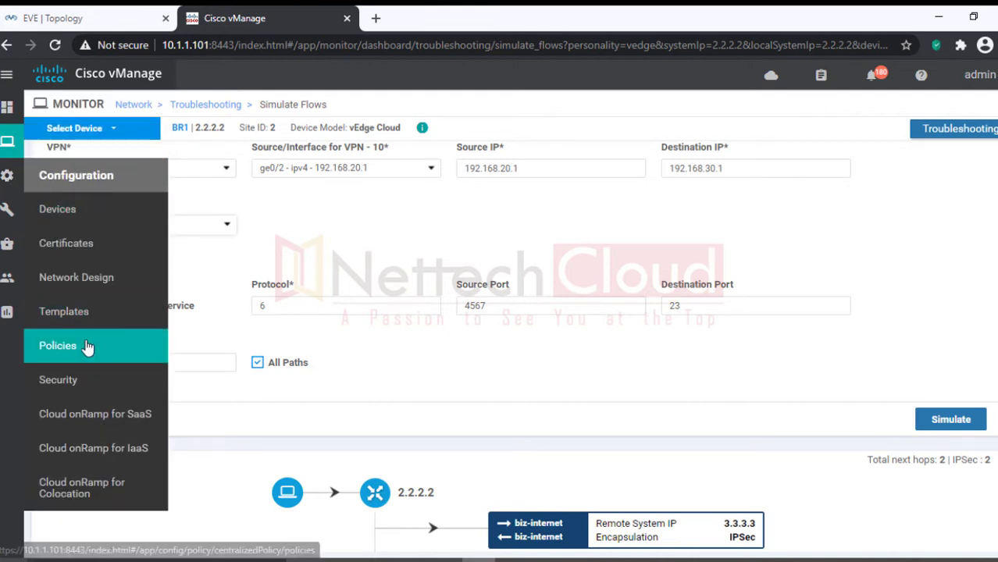
left_click(58, 345)
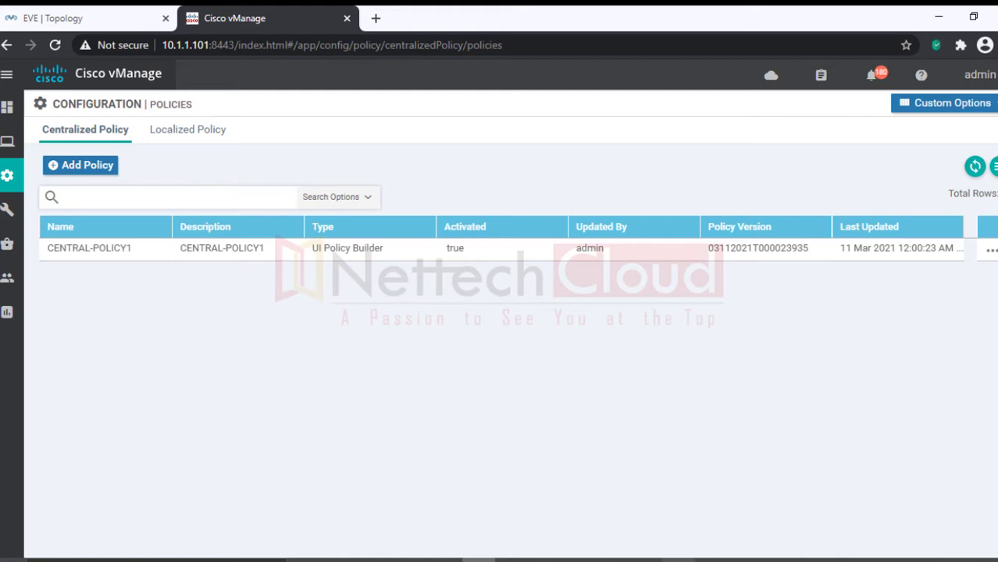
key("alt+Tab")
left_click(297, 329)
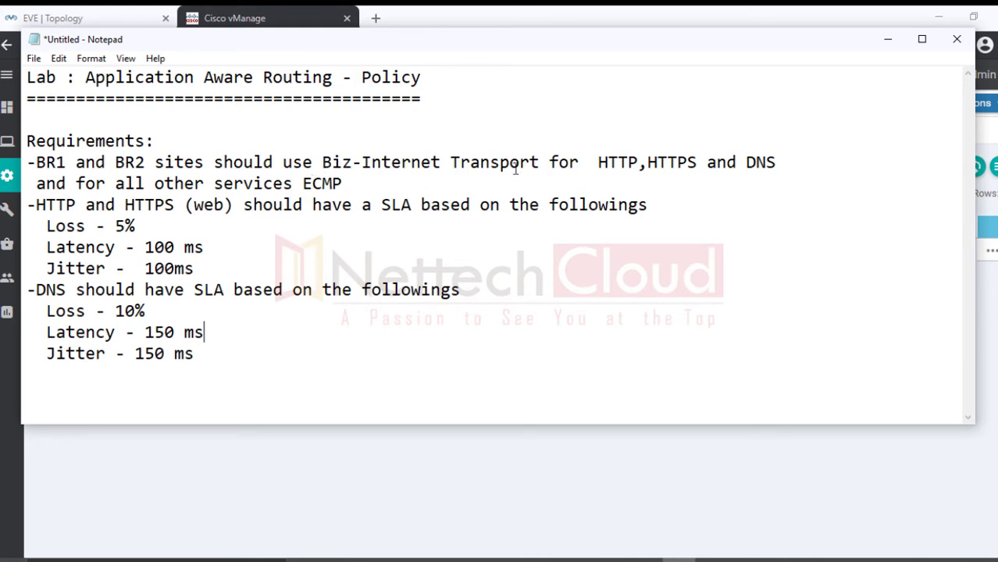
Step: Replace 'HTTP,HTTPS and DNS' with the social network application group (FB, Linkedin, Instagram) and tidy the ECMP line
left_click_drag(599, 164, 779, 164)
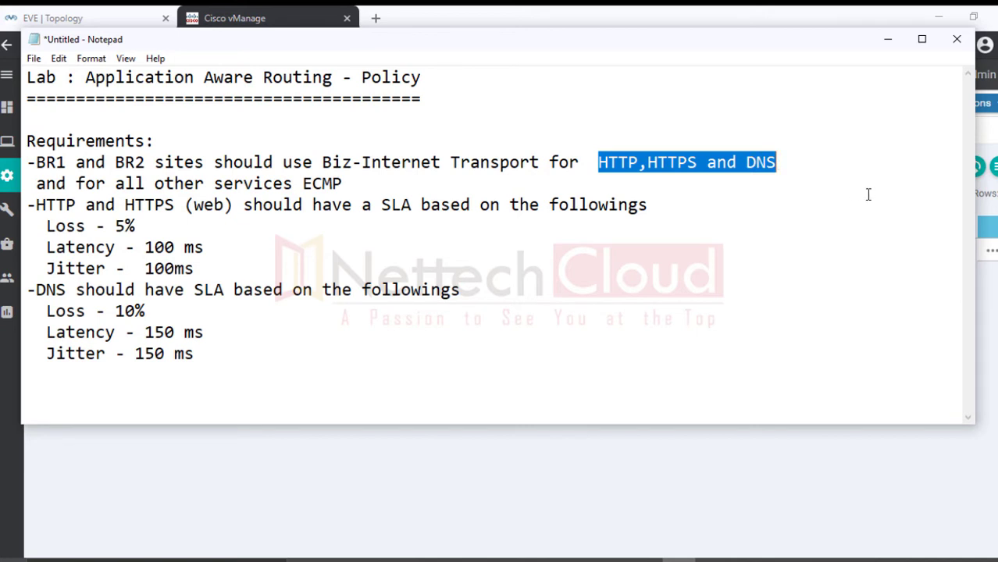
type("Group")
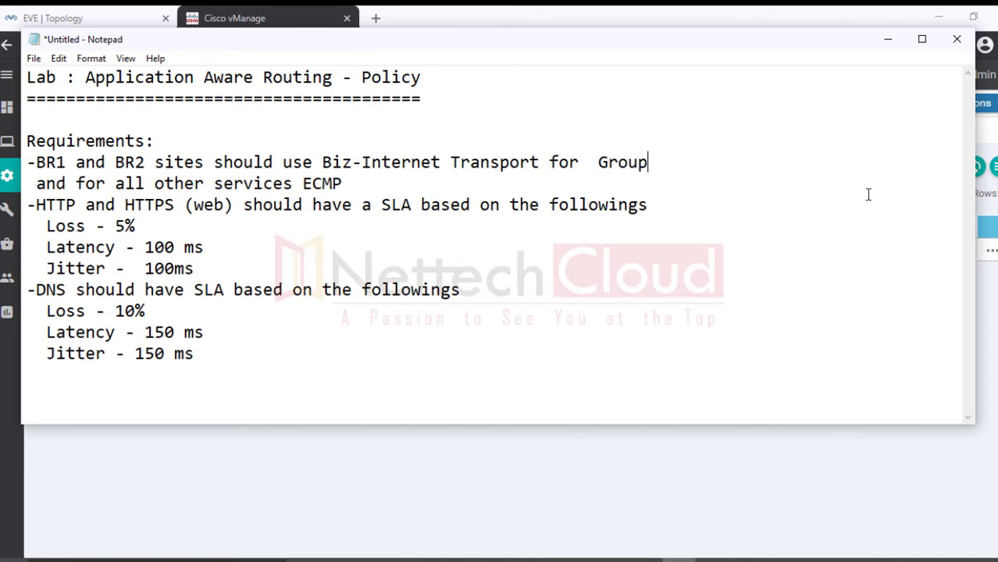
type(" of applicat")
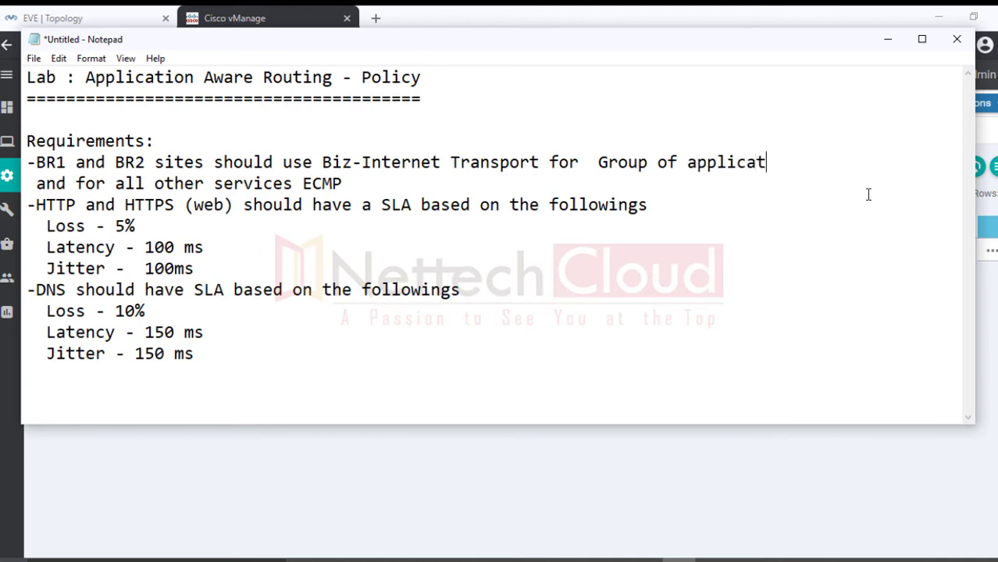
type("ions [Socail")
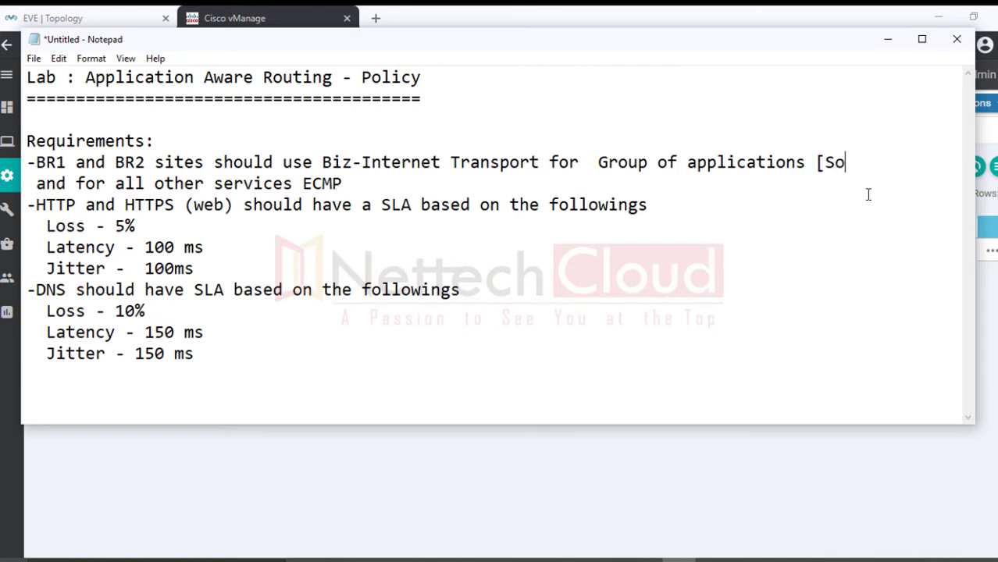
key("BackSpace")
key("BackSpace")
key("BackSpace")
key("BackSpace")
type("ial netw")
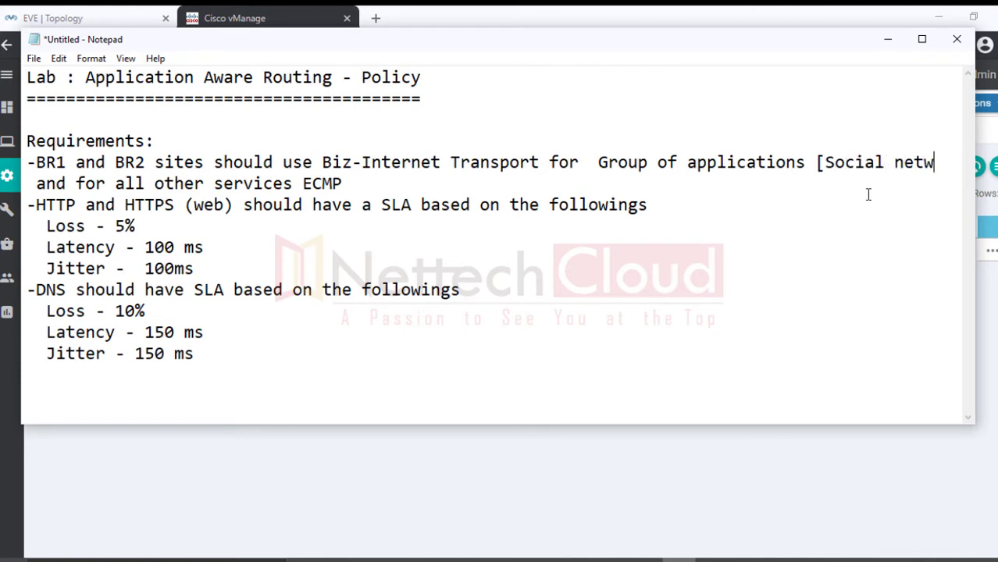
type("ork B")
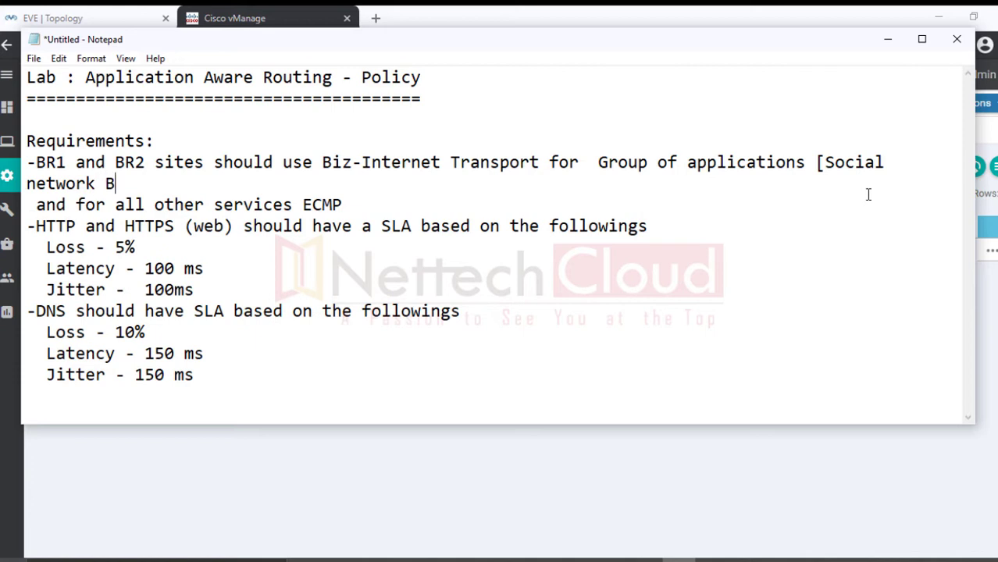
key("BackSpace")
type("Application")
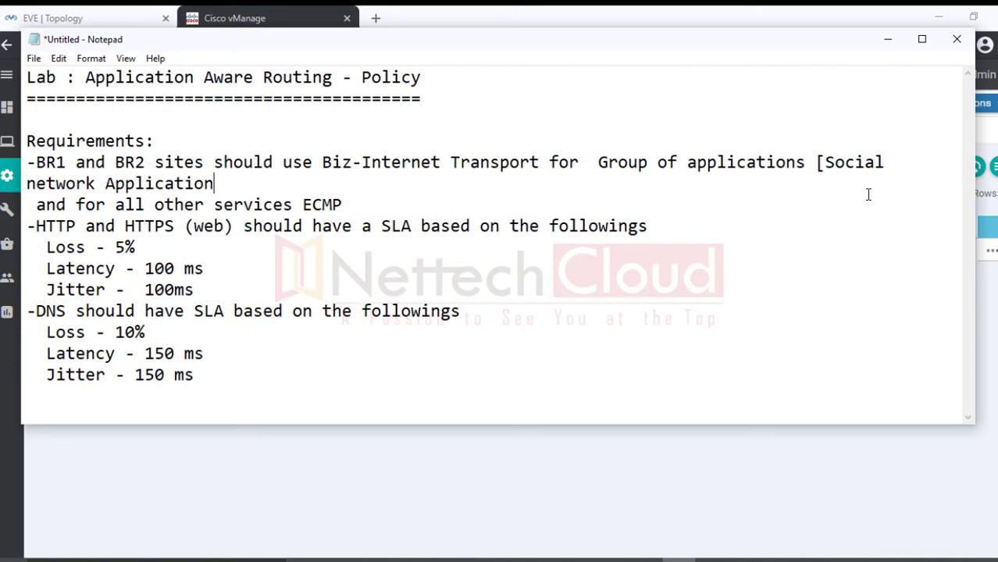
type(" - FB , Linkedi")
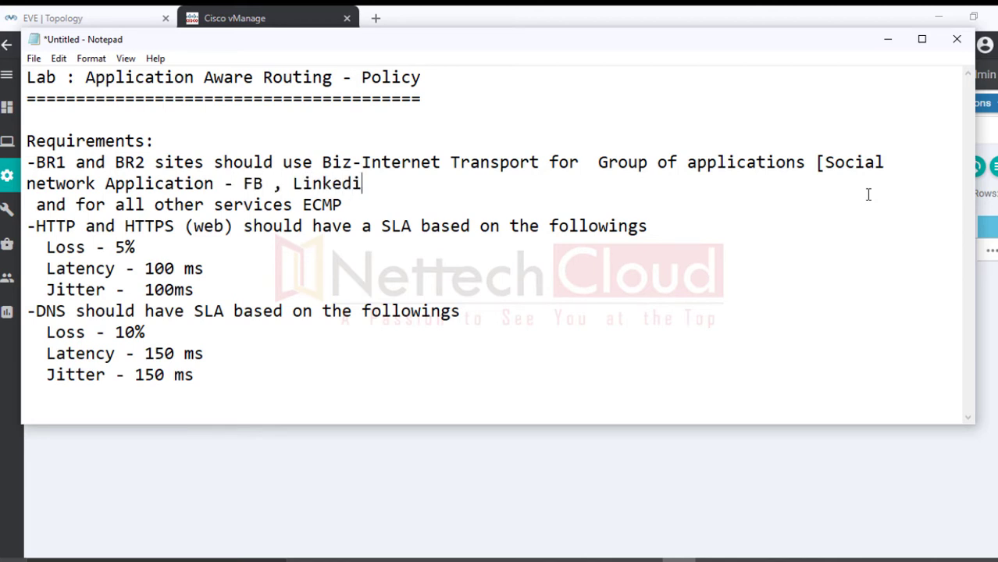
type("n, Instagr")
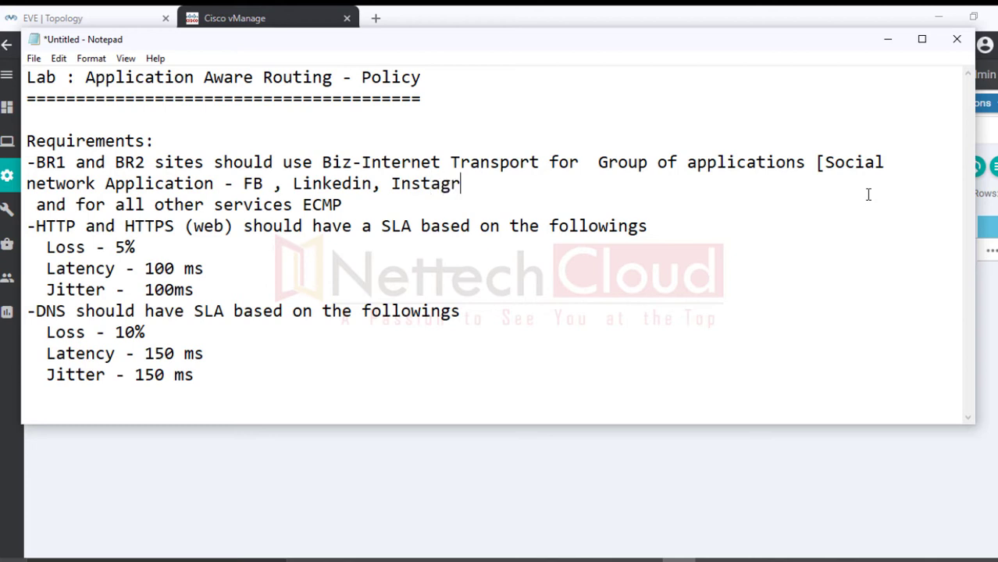
type("am etc...]")
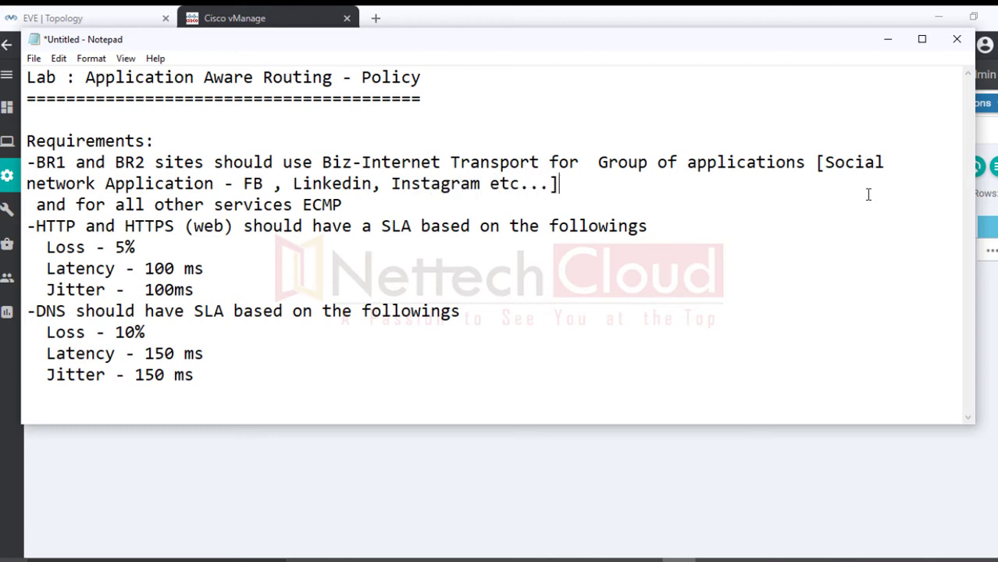
key("Return")
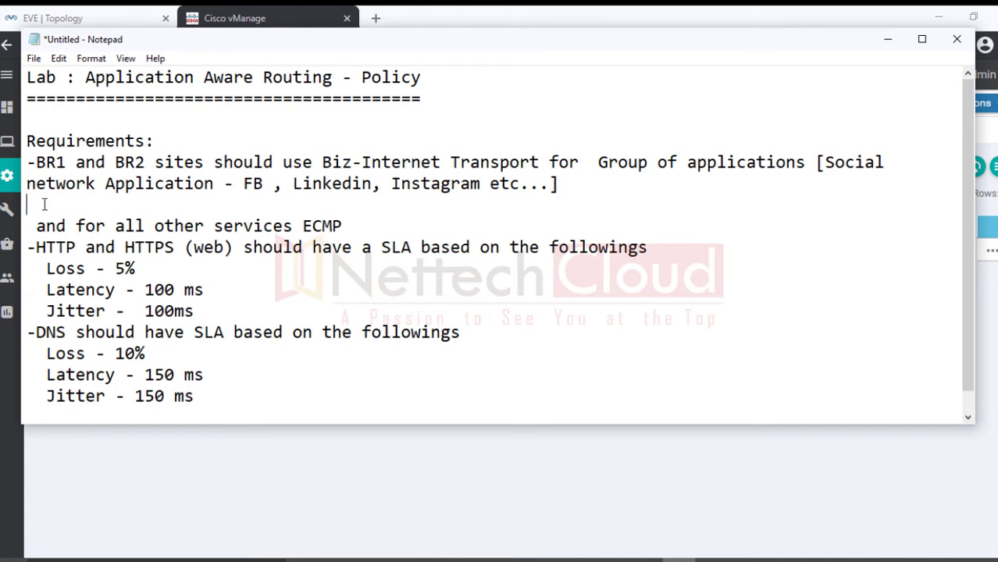
key("Delete")
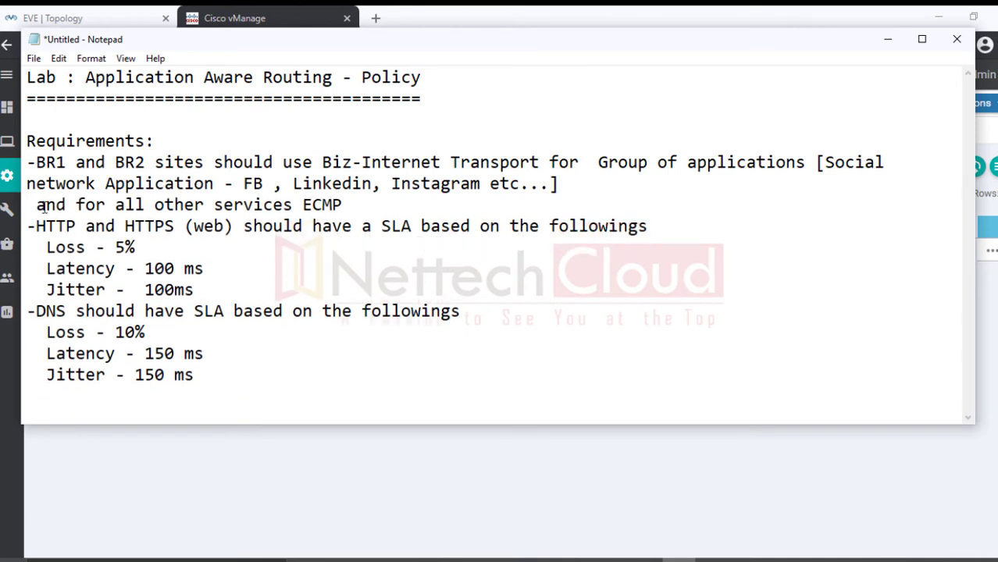
key("BackSpace")
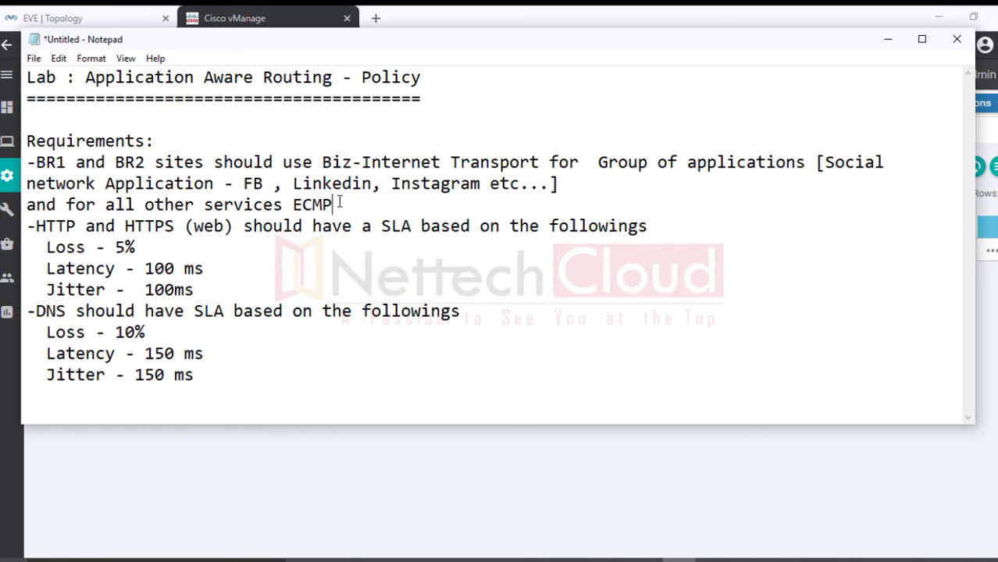
key("Return")
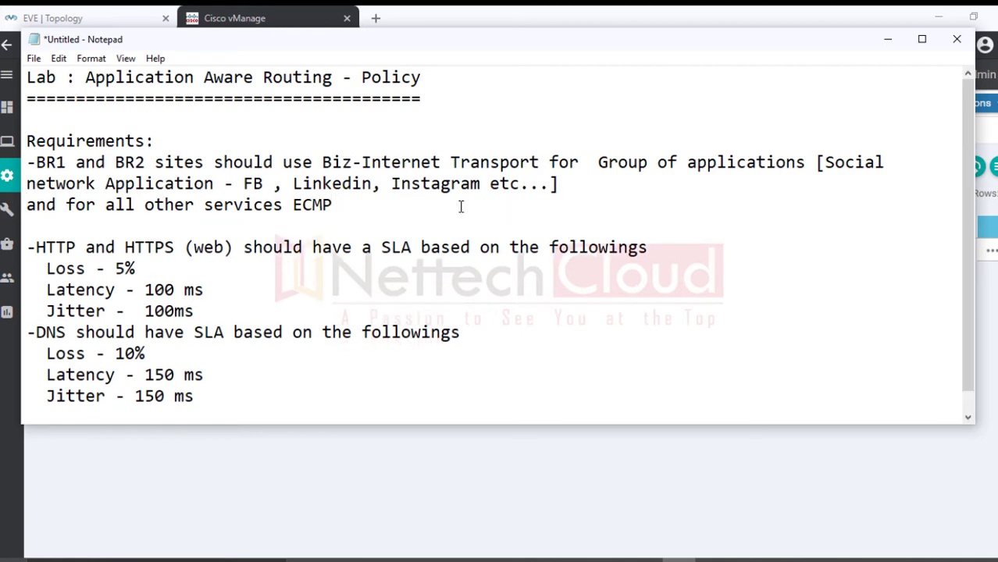
Step: Change 'Social network' to 'Social networking' in the requirement
left_click_drag(323, 162, 331, 162)
left_click_drag(598, 162, 211, 182)
left_click(94, 183)
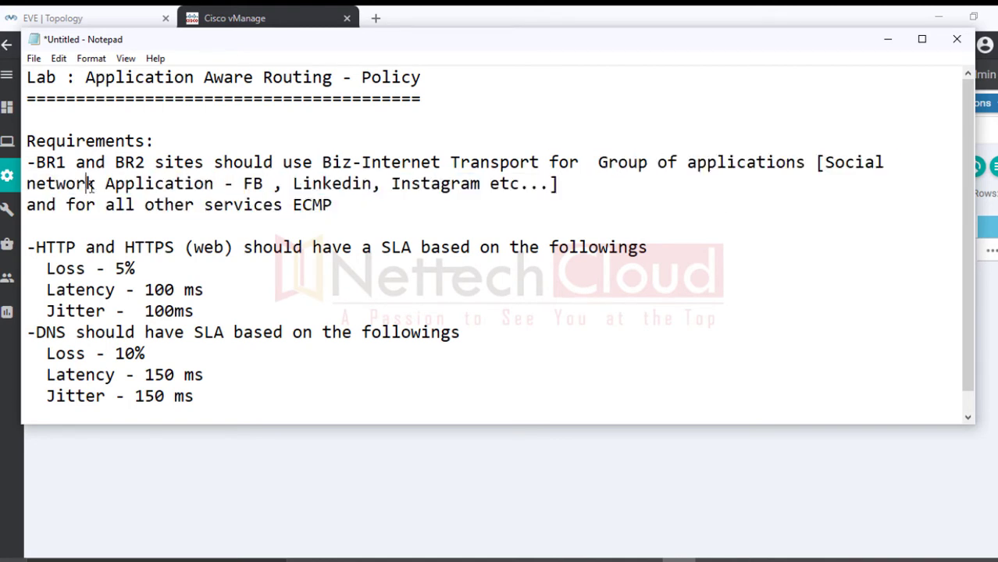
double_click(94, 186)
left_click(99, 188)
type("ing")
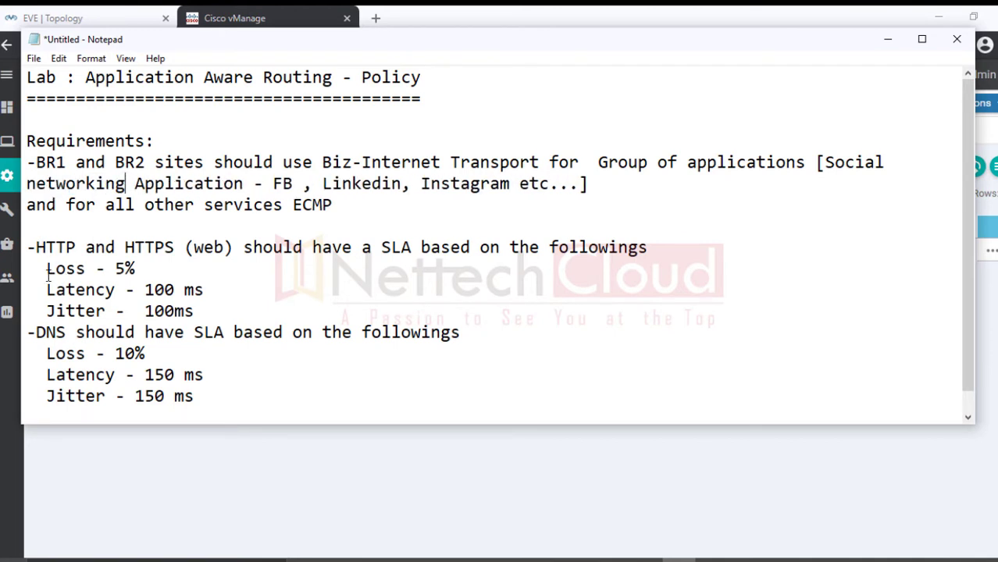
Step: Delete the DNS SLA requirement lines
left_click_drag(36, 332, 295, 422)
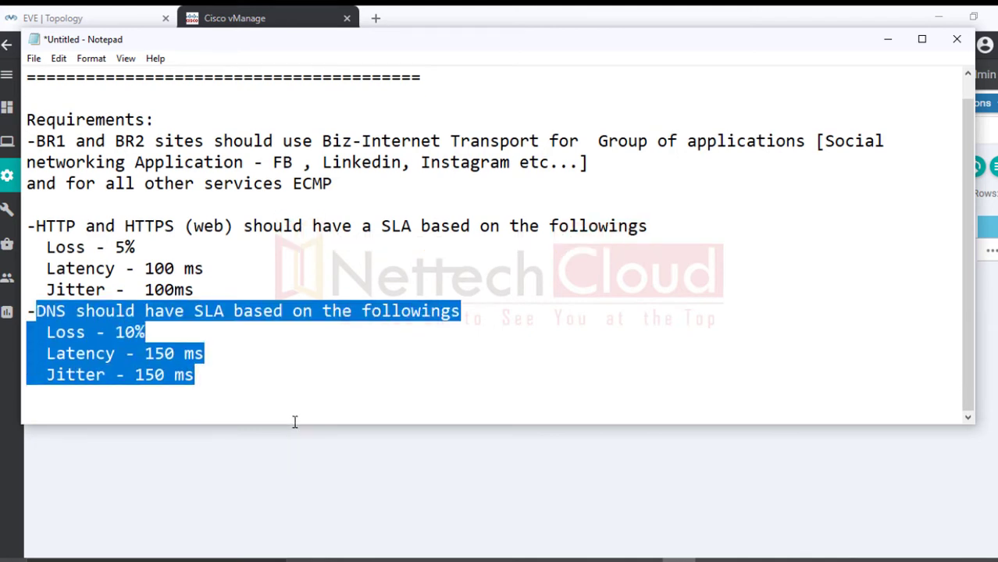
key("BackSpace")
left_click_drag(64, 338, 14, 328)
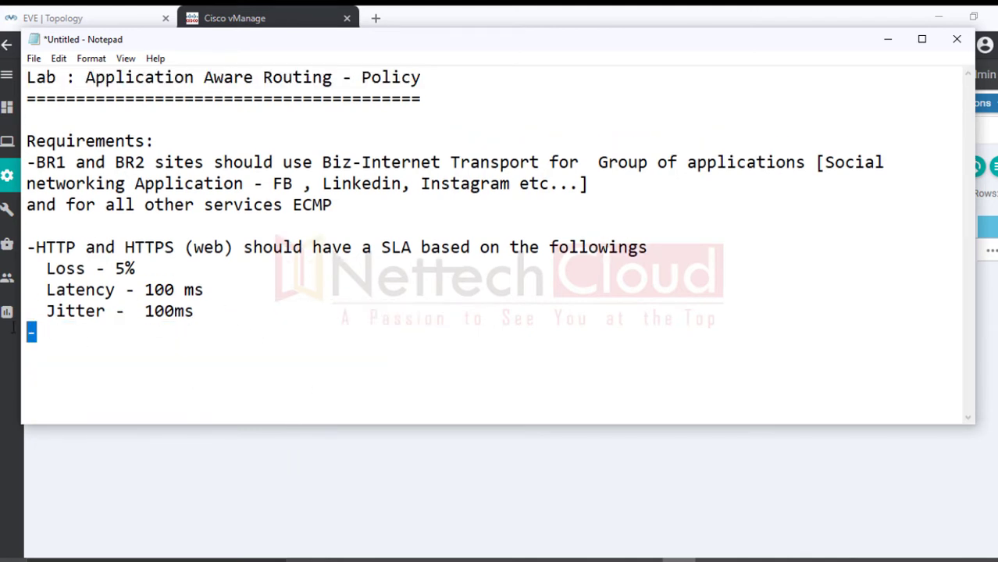
key("BackSpace")
Step: Rename the web SLA to 'Applications' with Loss 15% and Latency 125 ms
left_click_drag(36, 247, 153, 255)
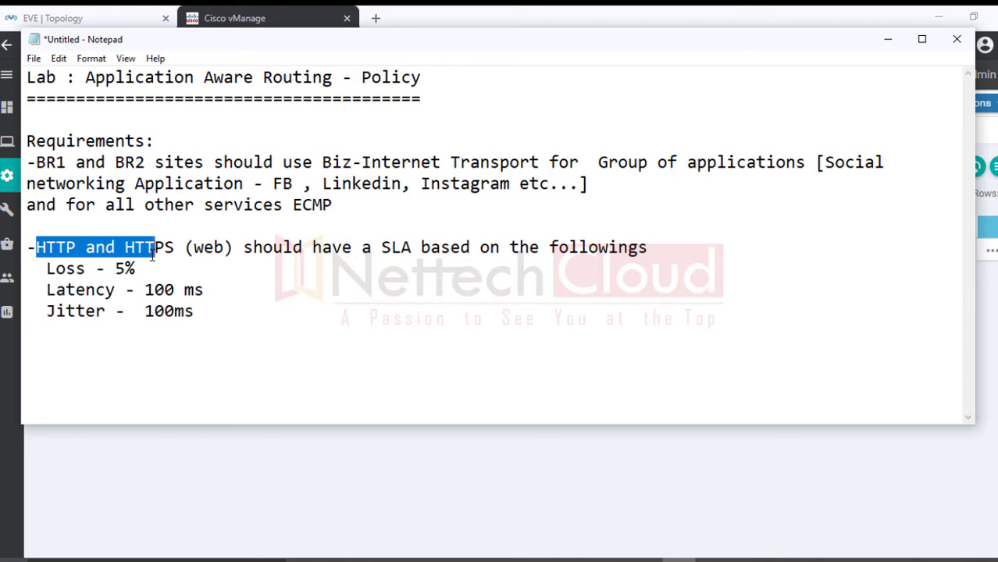
left_click_drag(153, 258, 233, 257)
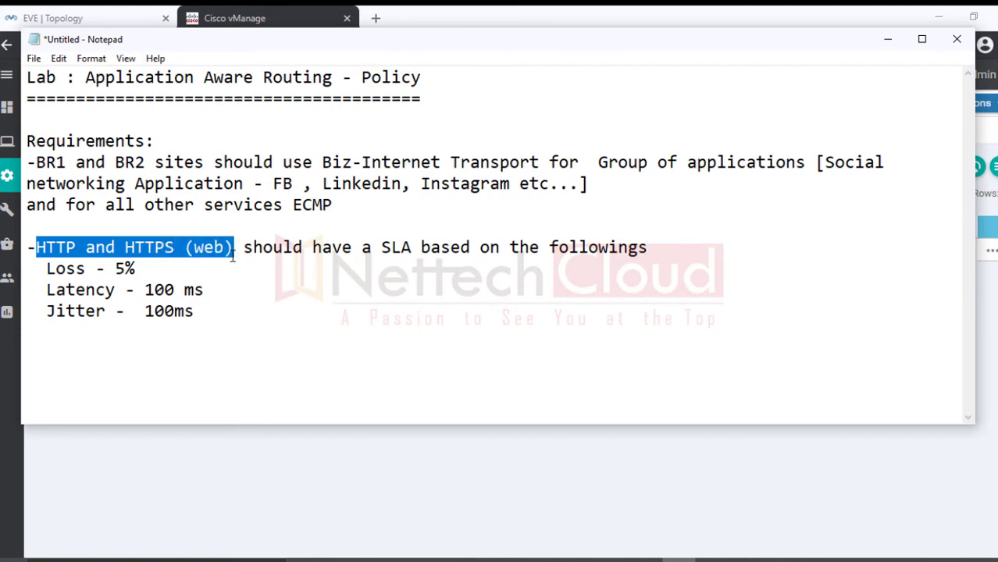
type("Applicat")
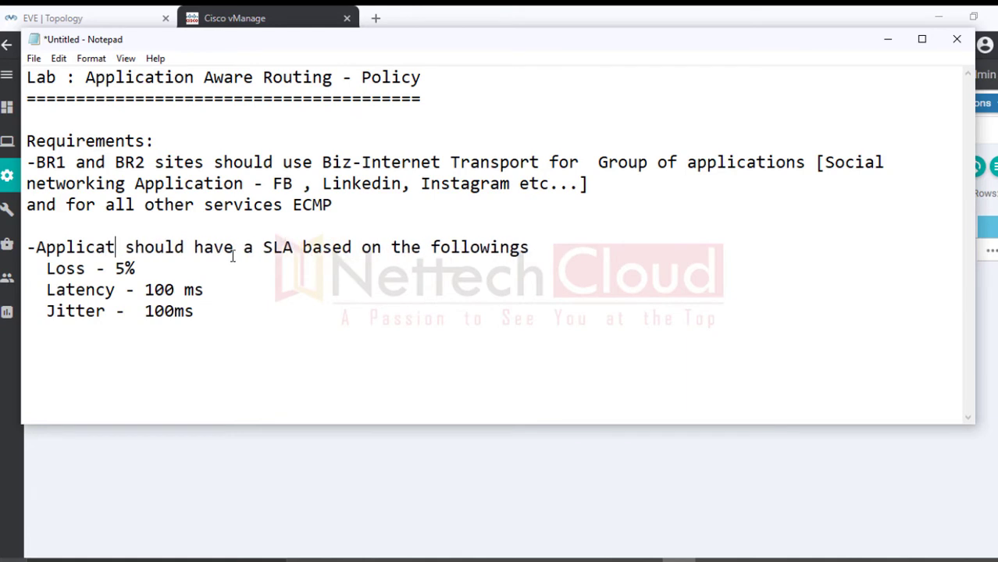
type("ions")
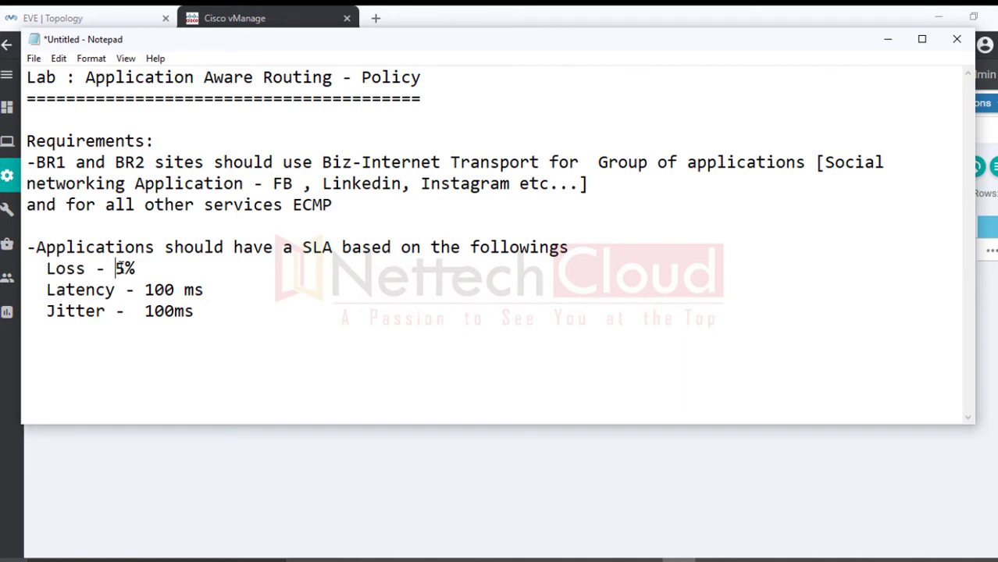
left_click_drag(116, 268, 125, 268)
type("15")
left_click_drag(153, 290, 173, 311)
type("25")
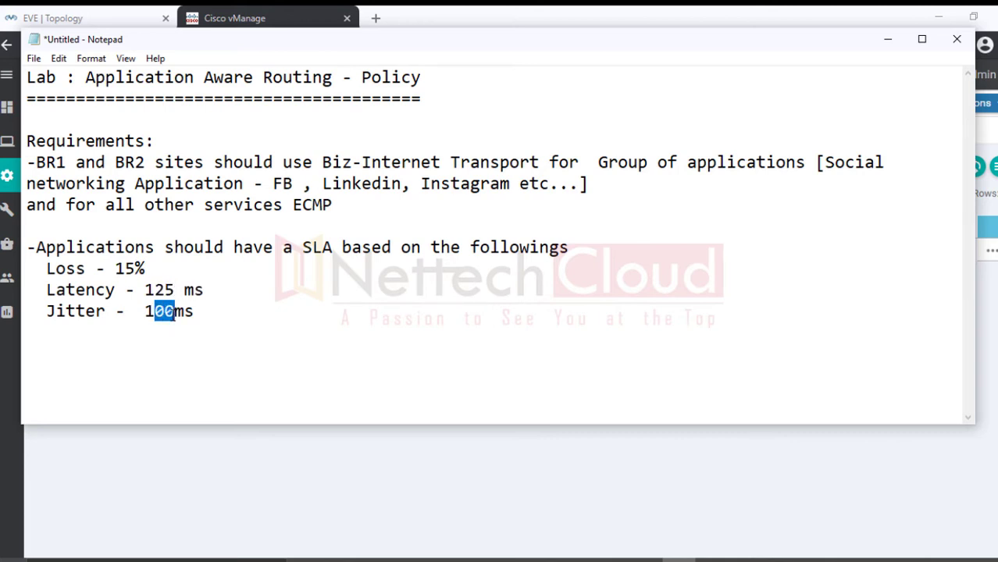
type("25")
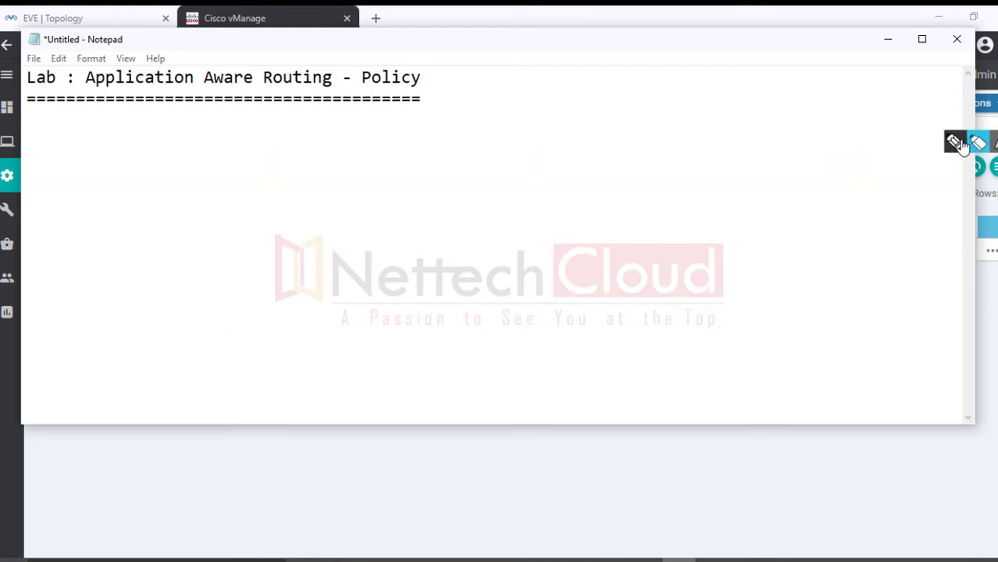
Step: With the screen pen, sketch a packet header box containing IP and TCP/UDP
left_click(959, 142)
left_click(955, 212)
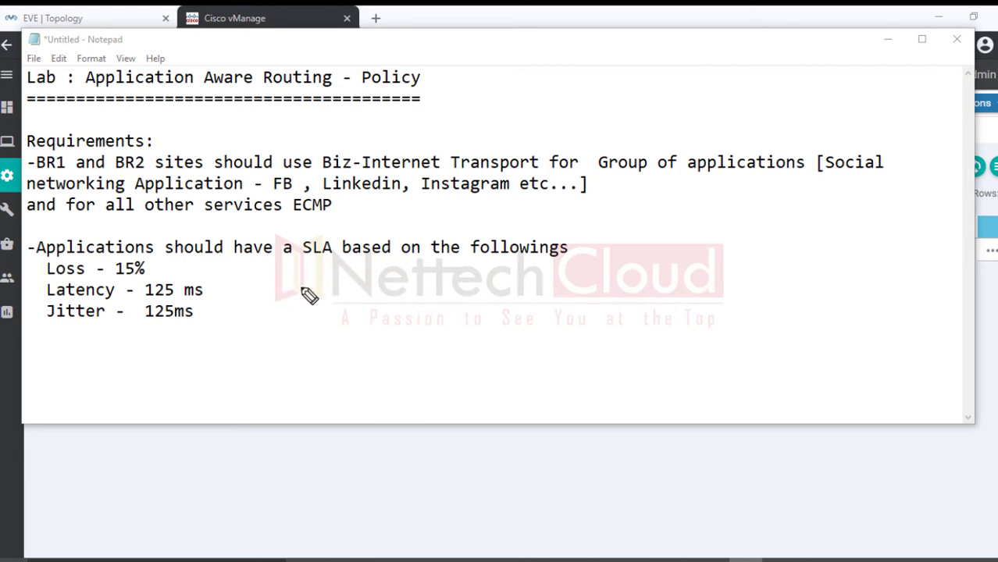
mouse_move(304, 277)
left_mouse_down()
mouse_move(300, 335)
mouse_move(476, 290)
left_mouse_up()
mouse_move(334, 291)
left_mouse_down()
mouse_move(334, 316)
mouse_move(351, 309)
left_mouse_up()
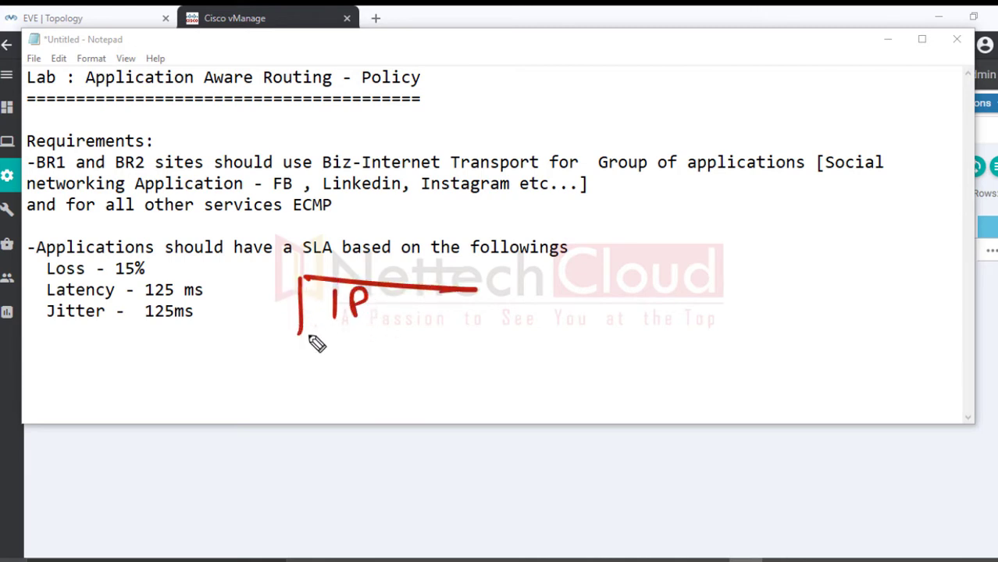
left_click_drag(299, 334, 521, 339)
mouse_move(395, 295)
left_mouse_down()
mouse_move(400, 332)
mouse_move(443, 310)
mouse_move(427, 320)
left_mouse_up()
mouse_move(469, 306)
left_mouse_down()
mouse_move(461, 319)
mouse_move(478, 310)
mouse_move(492, 323)
left_mouse_up()
mouse_move(514, 307)
left_mouse_down()
mouse_move(556, 320)
mouse_move(579, 307)
left_mouse_up()
left_click_drag(520, 339, 684, 338)
Step: Add a divider and DATA to close the IP | TCP/UDP | DATA box
left_click_drag(478, 288, 701, 290)
left_click_drag(611, 297, 610, 331)
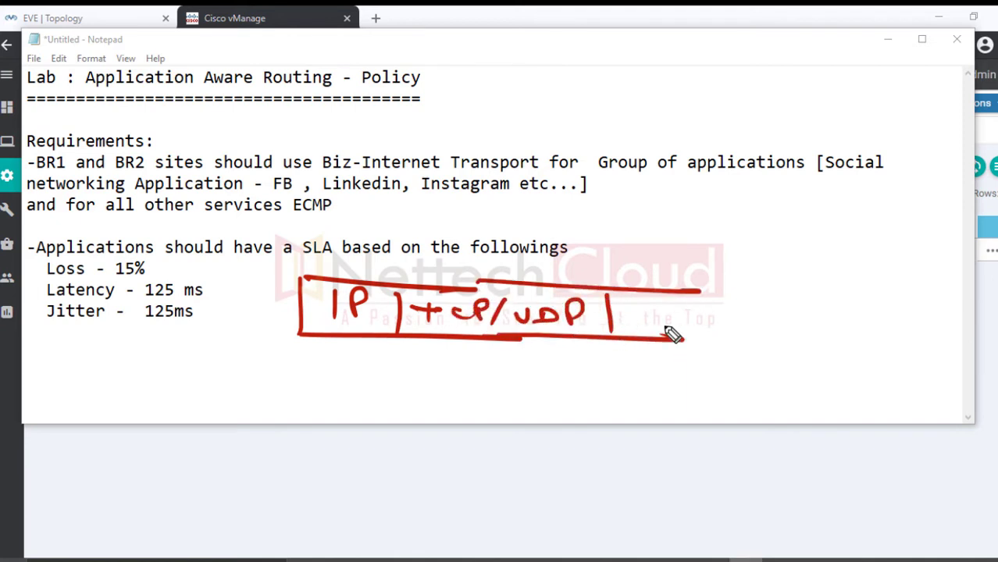
left_click_drag(654, 300, 657, 321)
left_click_drag(703, 316, 741, 309)
left_click_drag(733, 310, 732, 324)
left_click_drag(743, 322, 762, 320)
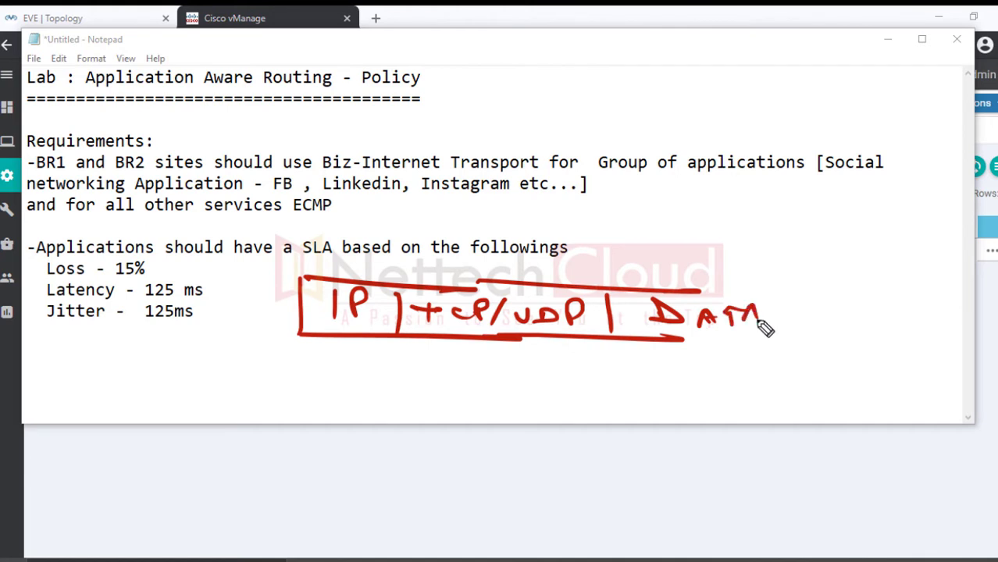
mouse_move(701, 291)
left_mouse_down()
mouse_move(795, 306)
mouse_move(692, 343)
left_mouse_up()
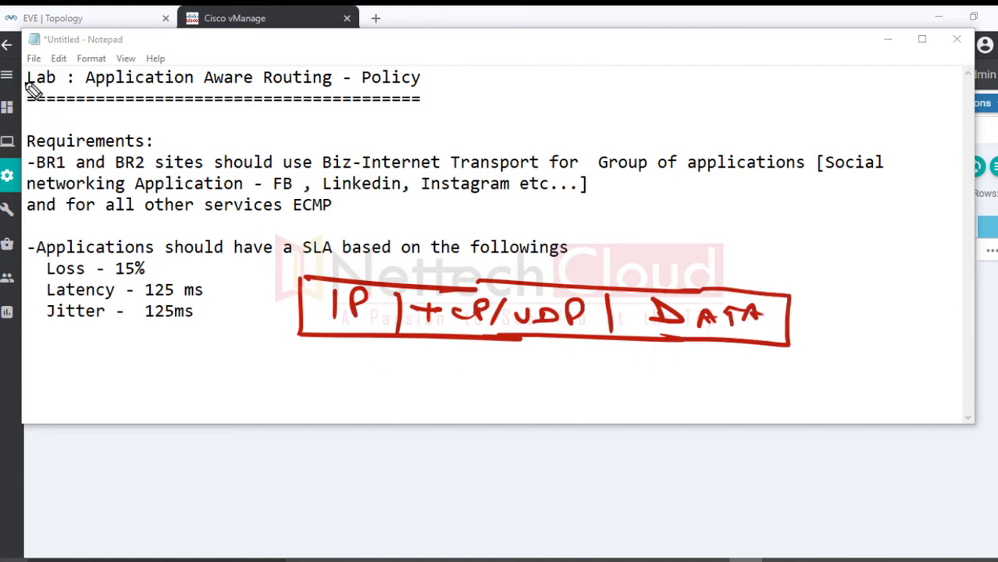
Step: Draw arrows to Protocol No. and D.Port notes and circle Lab, applications and DATA
mouse_move(61, 58)
left_mouse_down()
mouse_move(77, 124)
mouse_move(90, 62)
left_mouse_up()
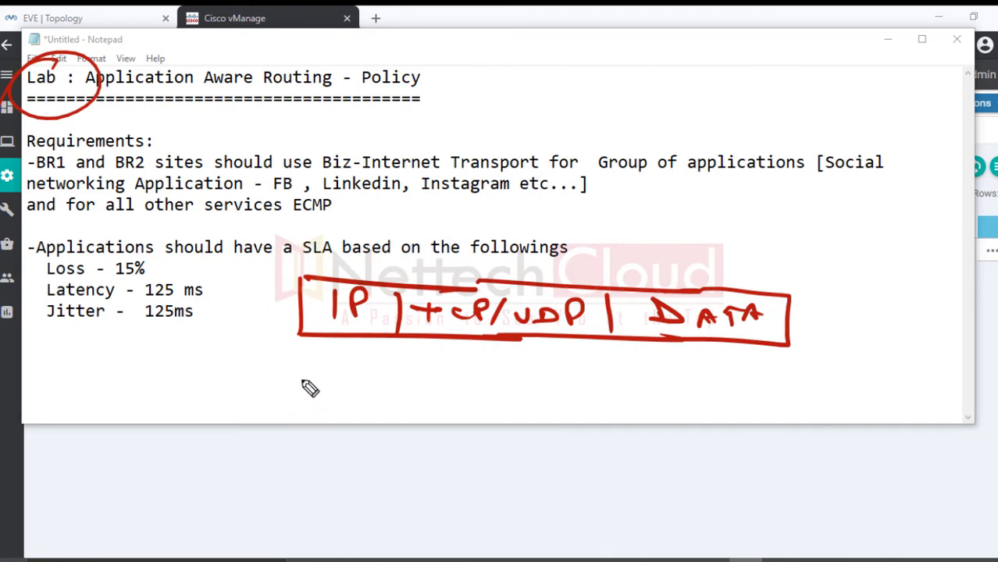
left_click_drag(340, 351, 339, 383)
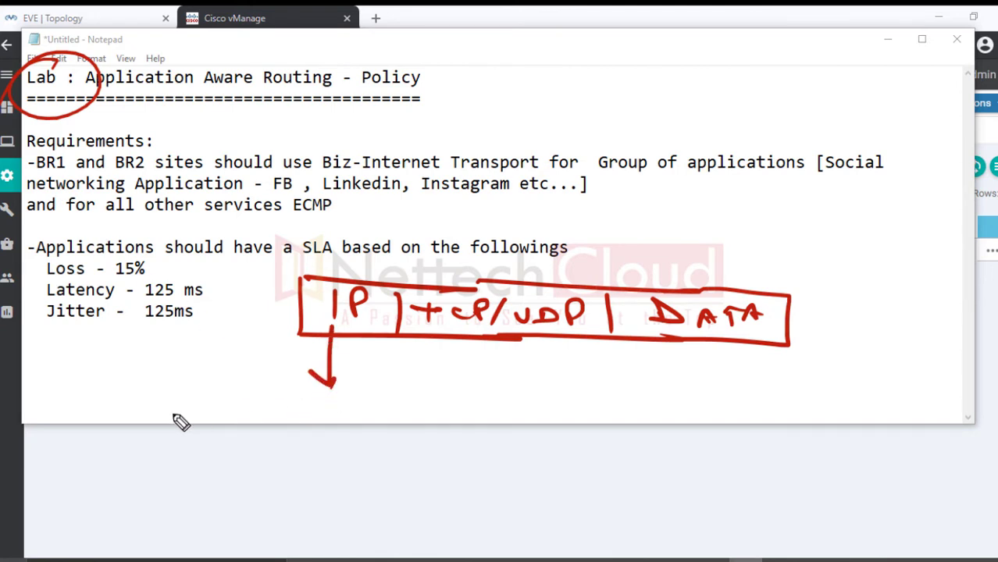
mouse_move(183, 419)
left_mouse_down()
mouse_move(185, 401)
mouse_move(320, 421)
mouse_move(251, 452)
mouse_move(278, 452)
mouse_move(257, 466)
left_mouse_up()
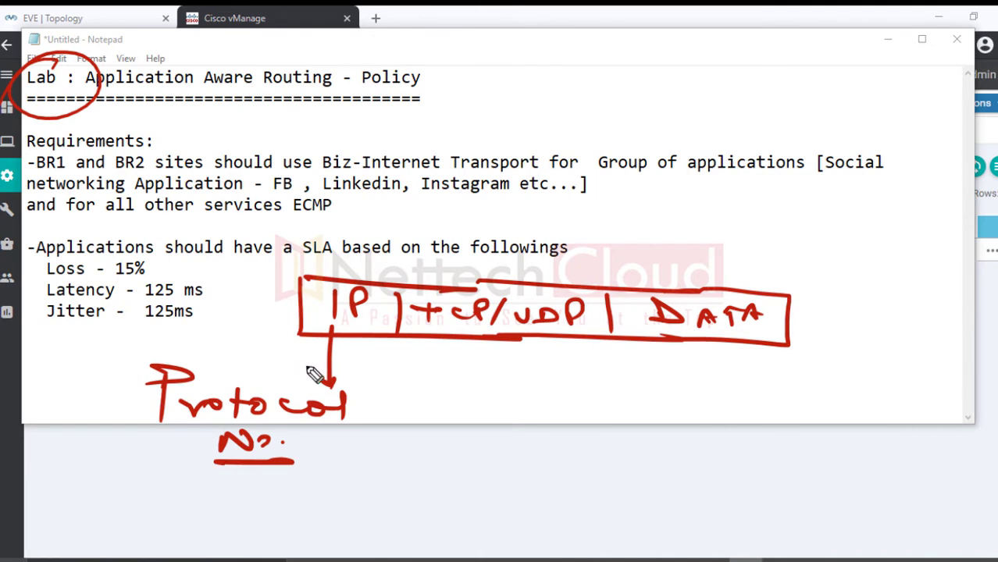
mouse_move(484, 369)
left_mouse_down()
mouse_move(510, 387)
mouse_move(434, 410)
mouse_move(530, 436)
mouse_move(456, 470)
mouse_move(517, 474)
mouse_move(472, 493)
mouse_move(544, 488)
left_mouse_up()
mouse_move(499, 429)
left_mouse_down()
mouse_move(522, 426)
mouse_move(562, 488)
left_mouse_up()
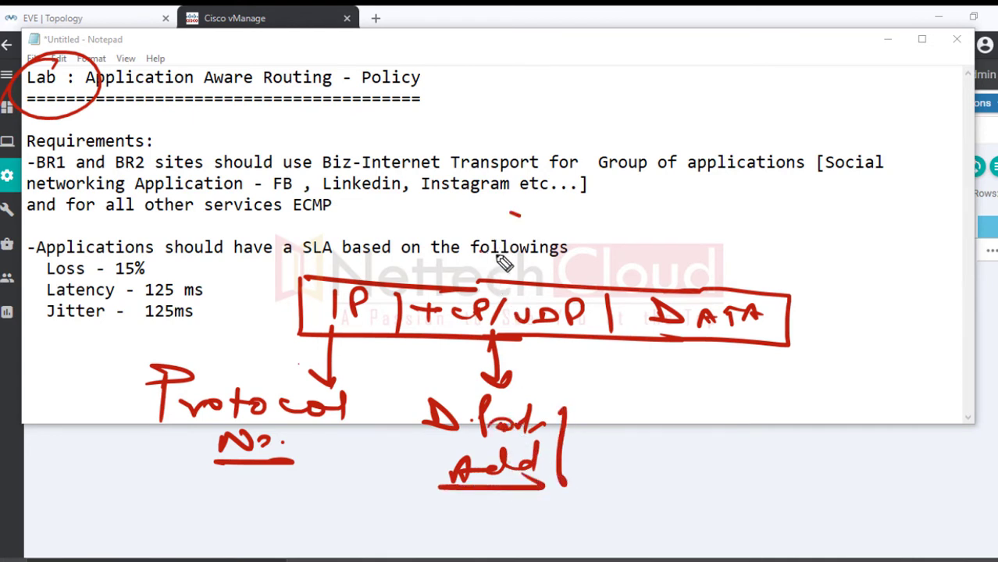
left_click_drag(517, 213, 505, 265)
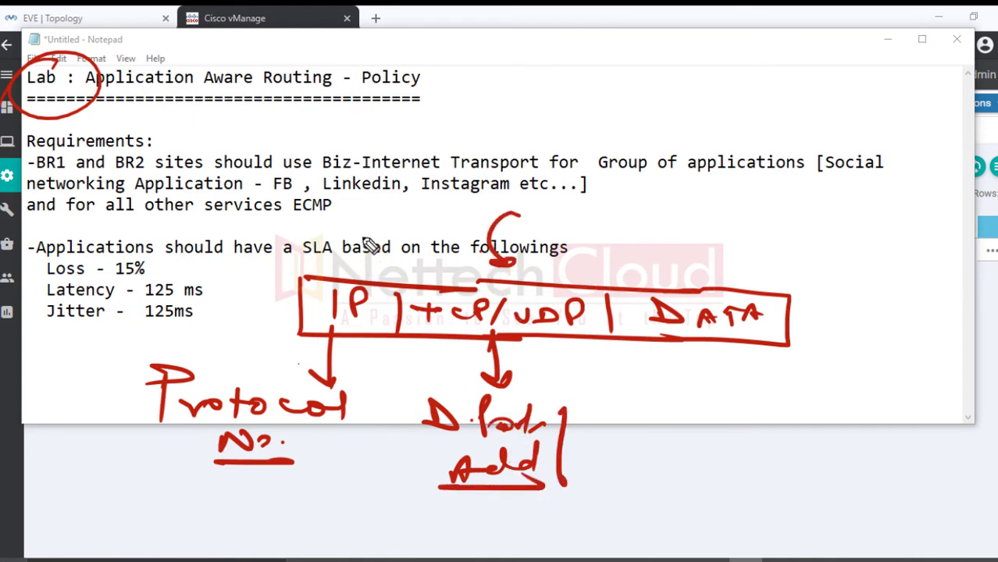
left_click_drag(369, 219, 348, 266)
left_click_drag(249, 366, 134, 434)
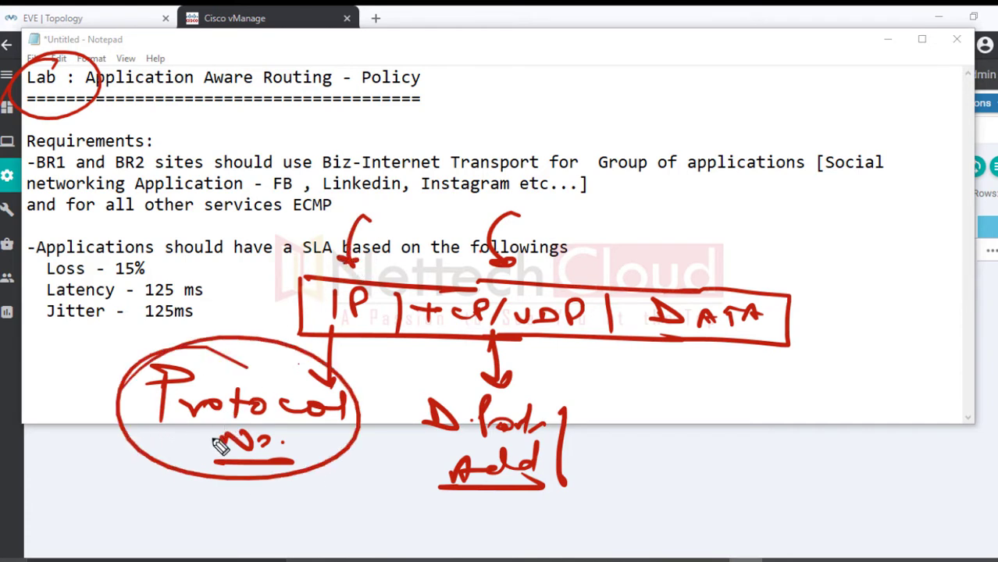
mouse_move(612, 271)
left_mouse_down()
mouse_move(611, 341)
mouse_move(741, 337)
left_mouse_up()
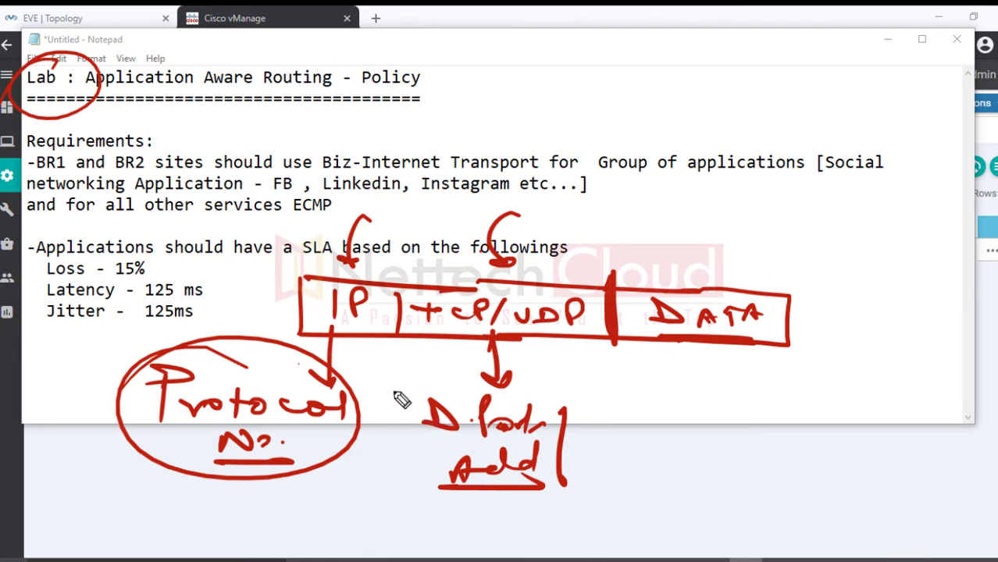
left_click_drag(397, 381, 461, 363)
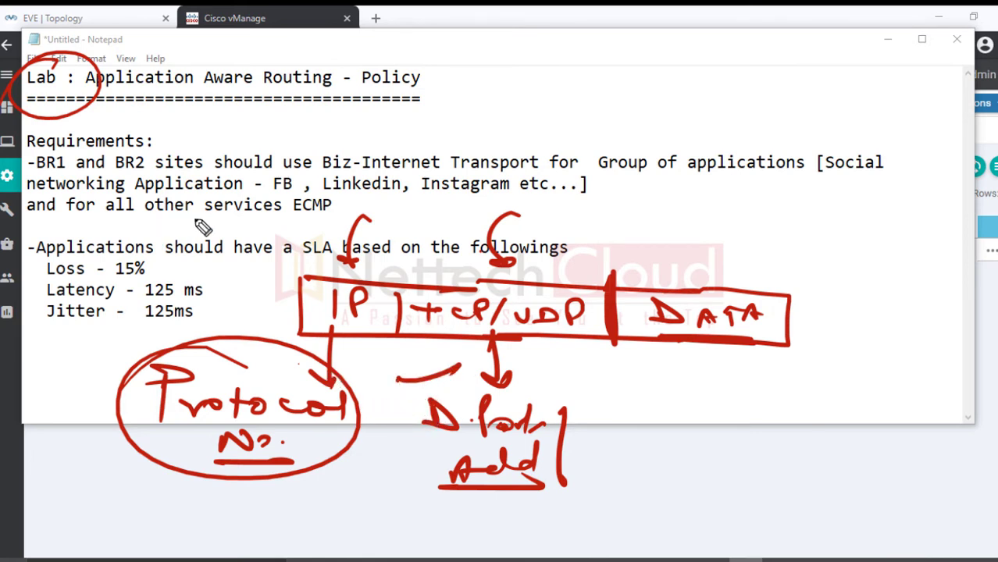
mouse_move(737, 139)
left_mouse_down()
mouse_move(667, 165)
mouse_move(766, 134)
left_mouse_up()
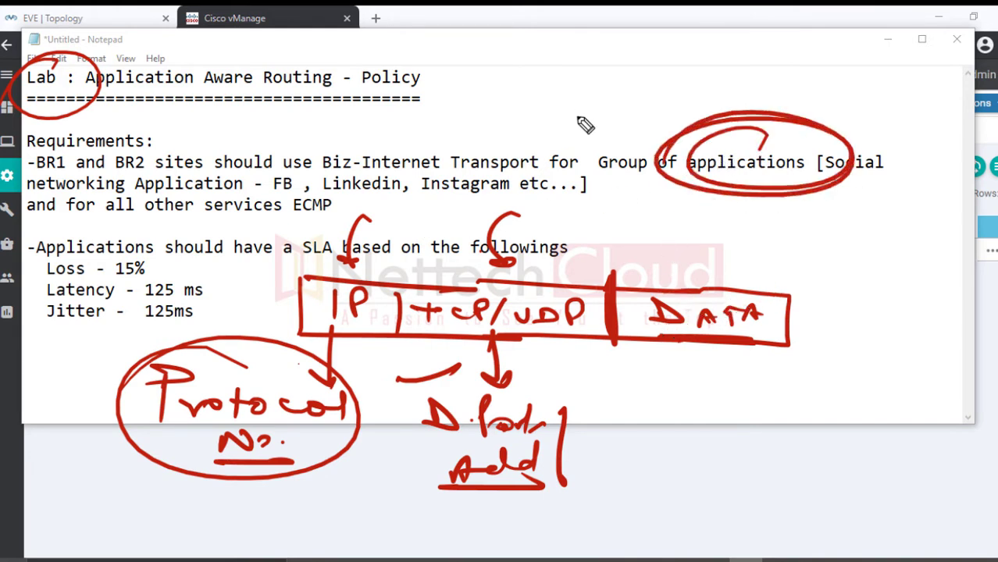
mouse_move(732, 290)
left_mouse_down()
mouse_move(660, 320)
mouse_move(672, 343)
left_mouse_up()
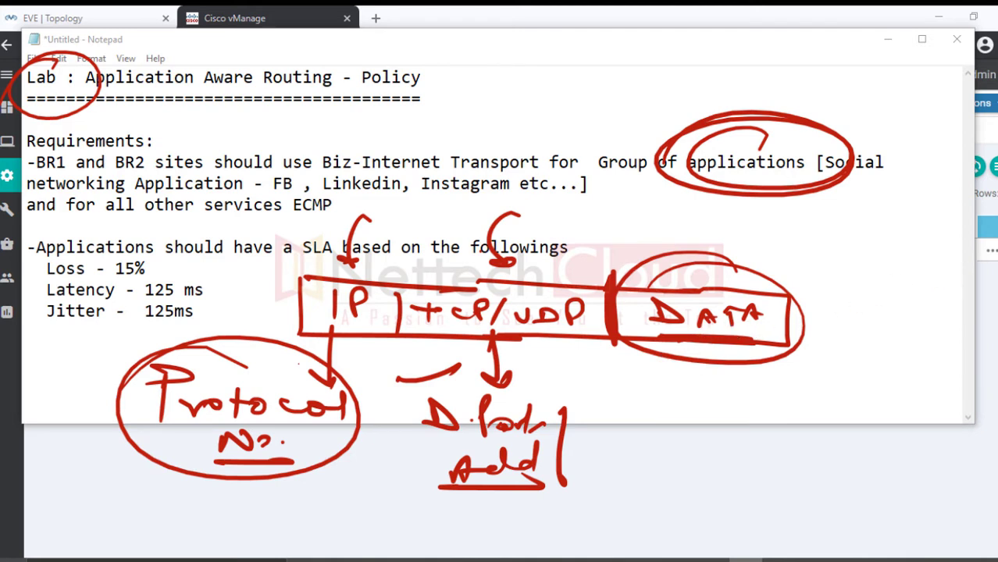
Step: Clear the ink, write a List note circling the applications group, then erase it again
key("e")
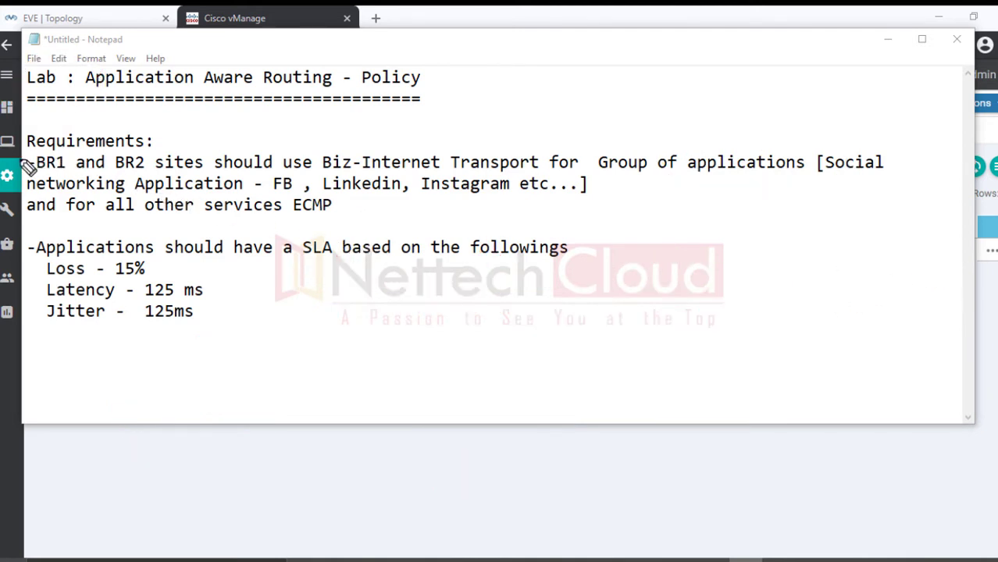
left_click_drag(16, 166, 166, 133)
left_click_drag(9, 178, 124, 153)
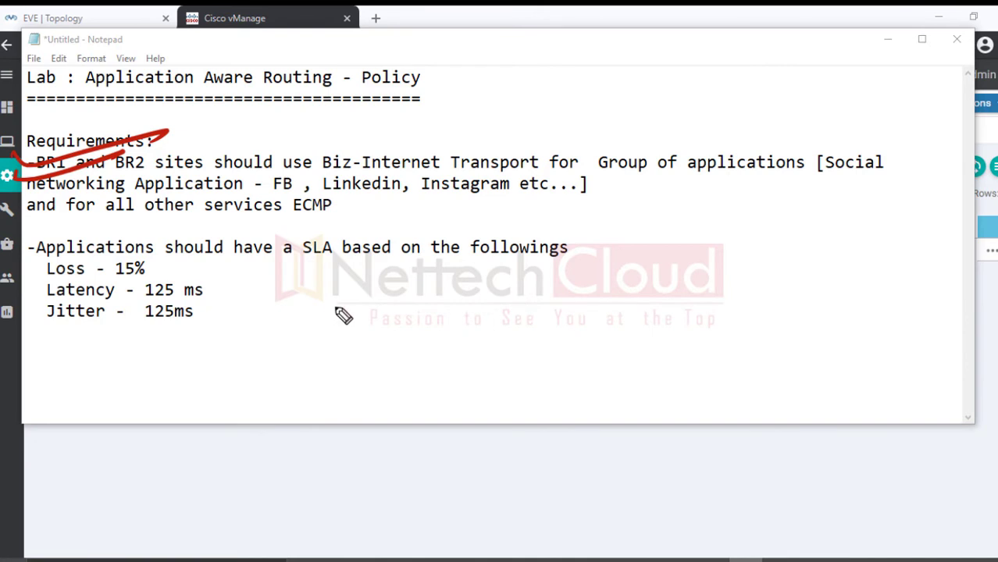
mouse_move(302, 260)
left_mouse_down()
mouse_move(353, 311)
mouse_move(371, 277)
mouse_move(424, 303)
mouse_move(416, 332)
left_mouse_up()
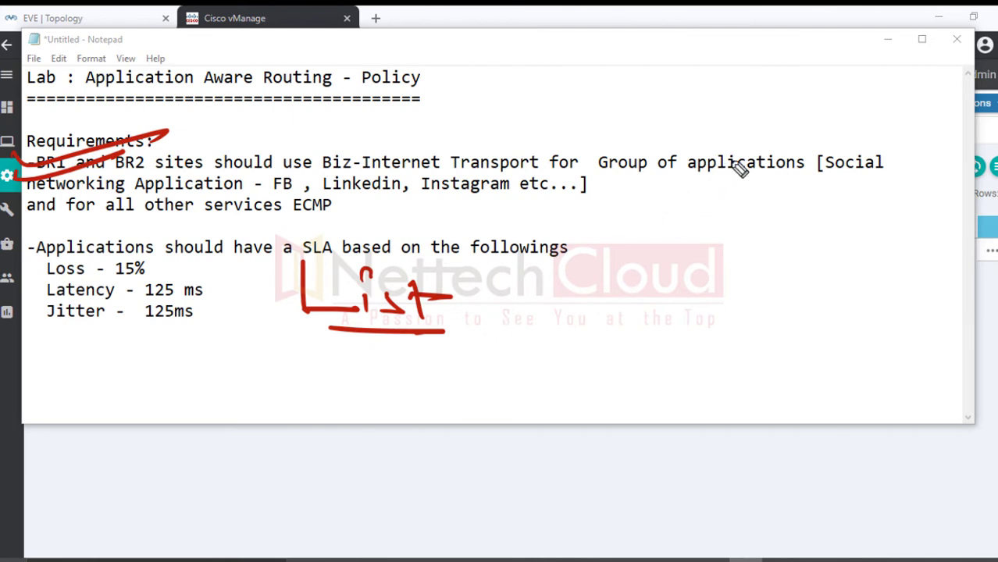
mouse_move(733, 154)
left_mouse_down()
mouse_move(674, 134)
mouse_move(705, 205)
mouse_move(754, 228)
mouse_move(773, 285)
left_mouse_up()
left_click_drag(695, 220, 705, 308)
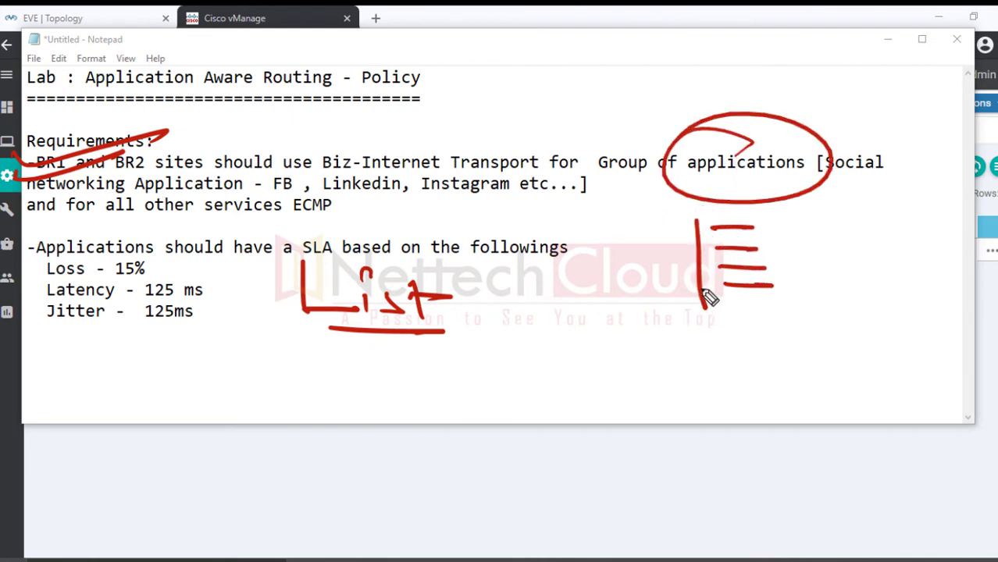
mouse_move(672, 261)
left_mouse_down()
mouse_move(662, 196)
mouse_move(673, 206)
left_mouse_up()
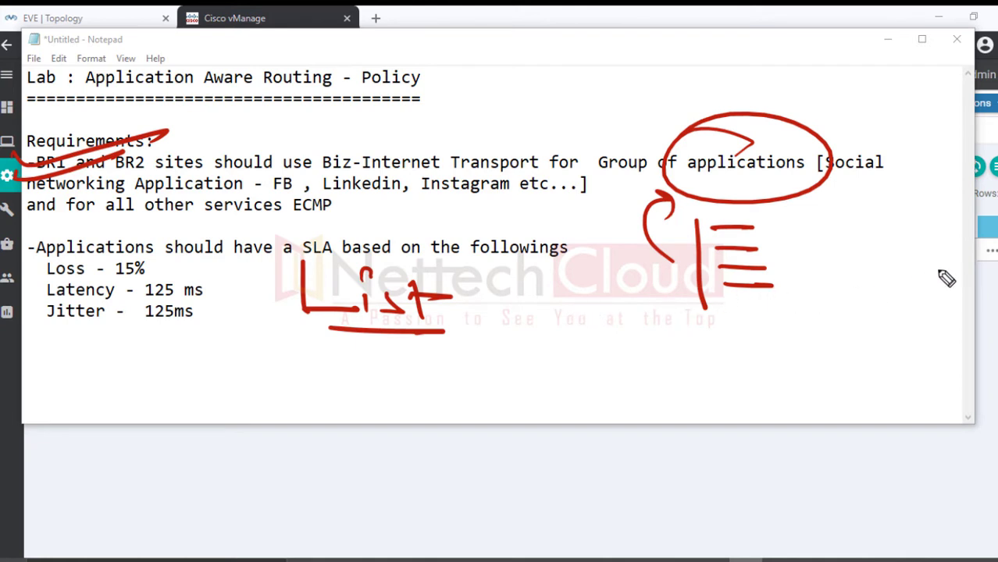
key("e")
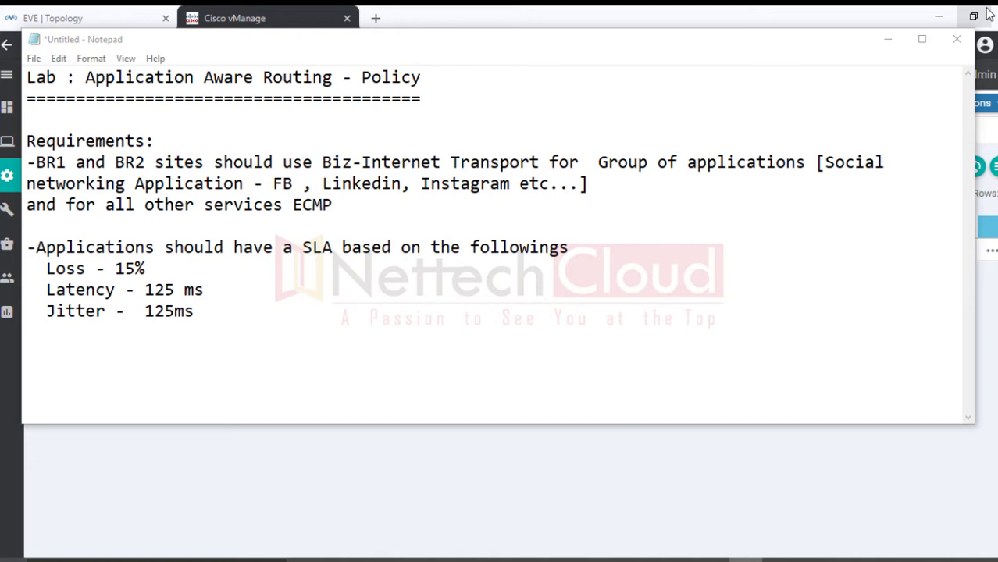
Step: Close Notepad, cancel the save prompt, and minimize it to reveal vManage
left_click(952, 49)
left_click(954, 40)
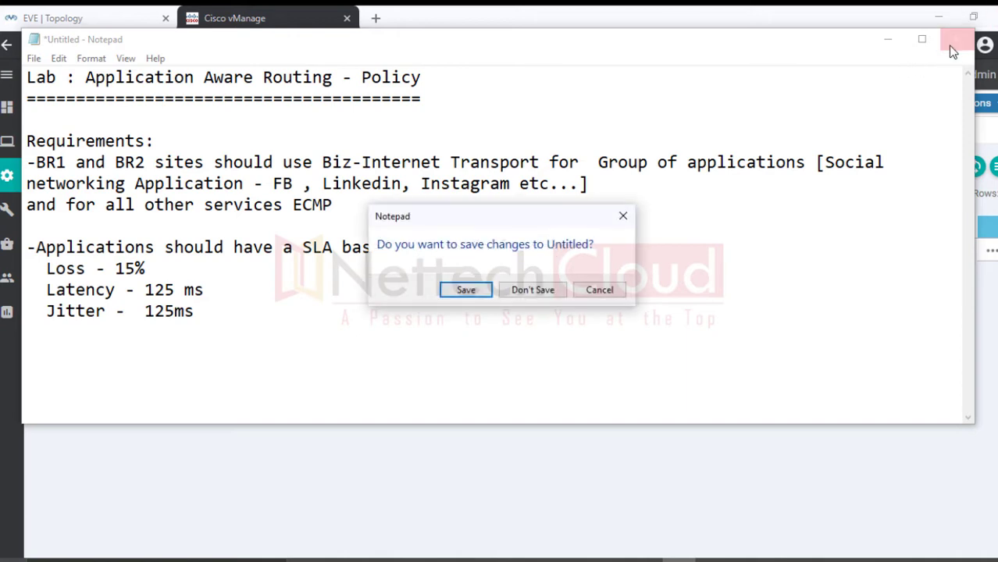
left_click(599, 292)
left_click(888, 40)
Step: In Configuration > Policies, add a new centralized policy to reach Create Groups of Interest
mouse_move(3, 170)
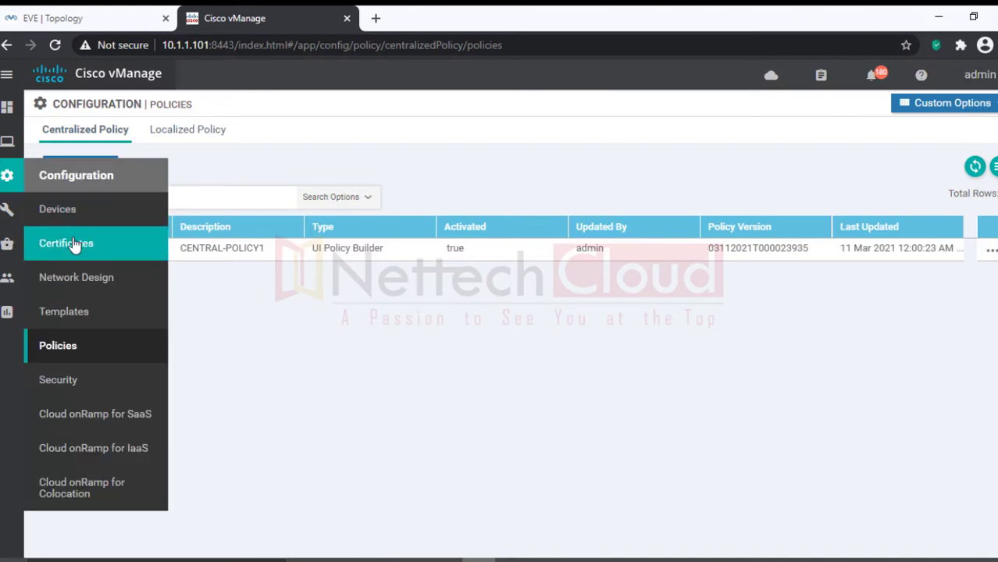
left_click(72, 355)
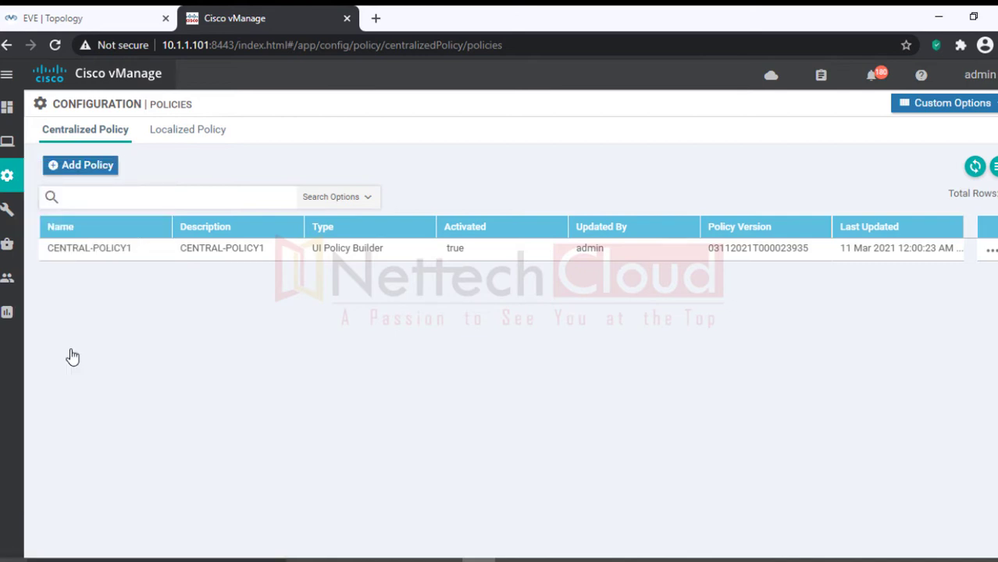
left_click(53, 170)
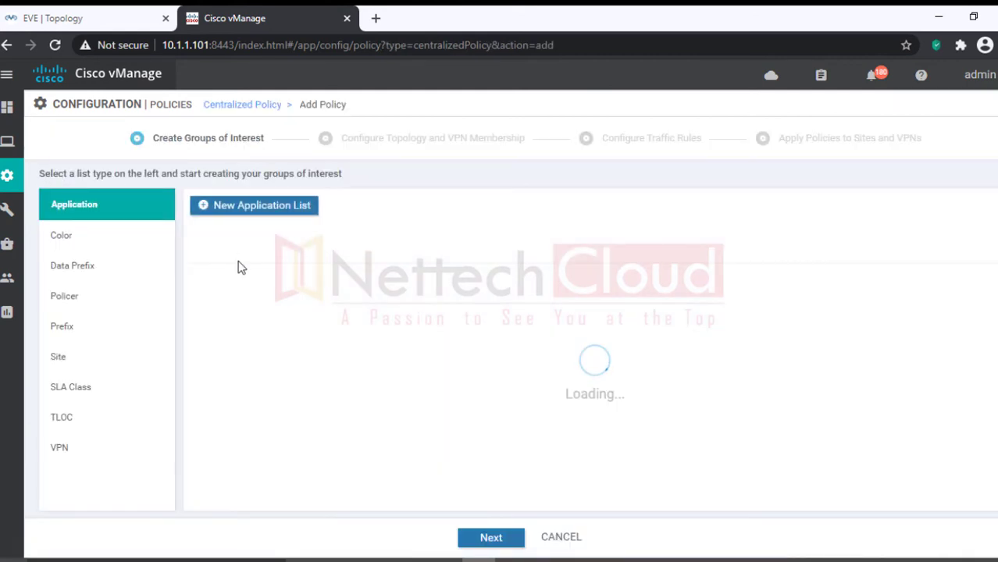
left_click_drag(155, 139, 263, 139)
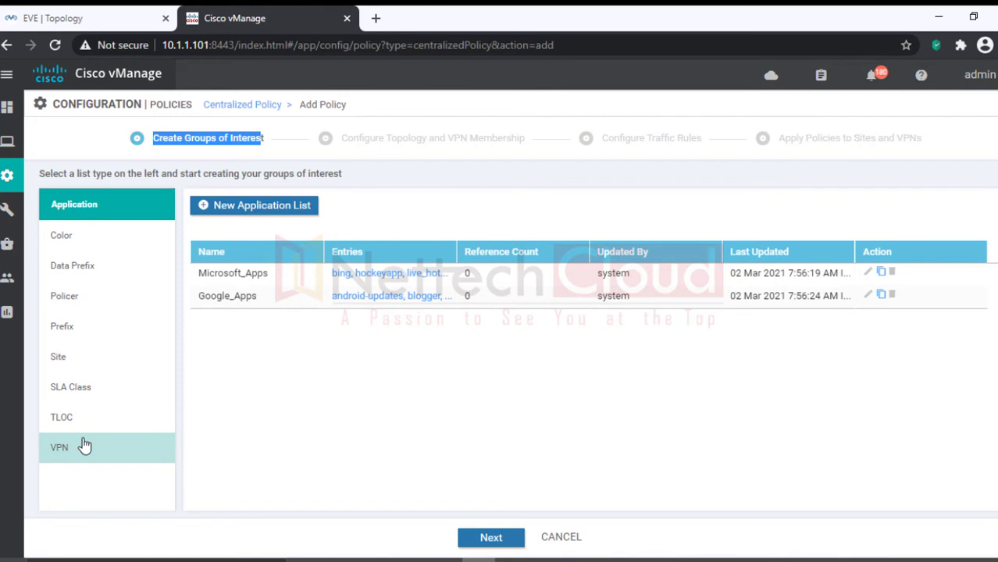
Step: Start a new SLA class list named MyAPPs-SLA
left_click(82, 395)
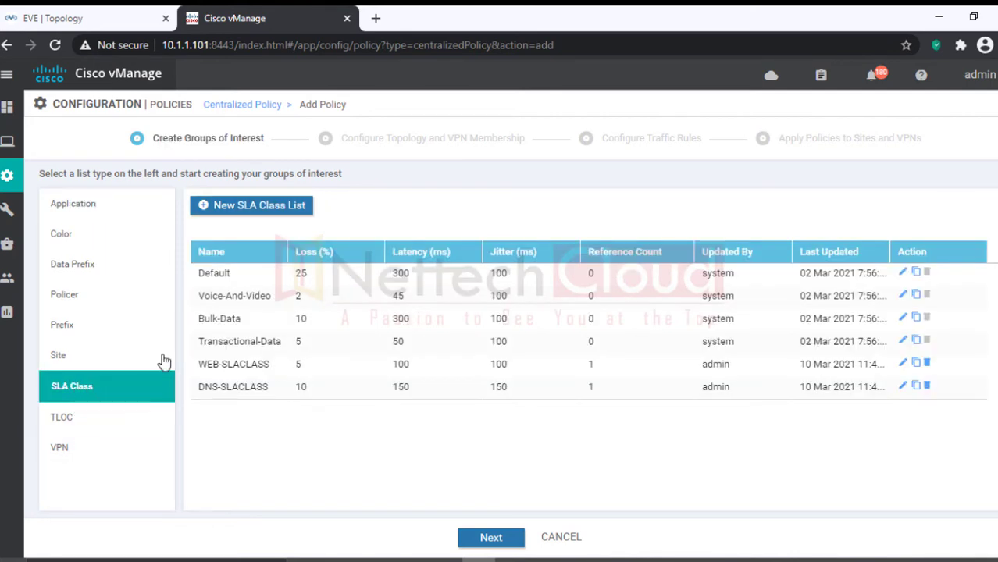
left_click(207, 213)
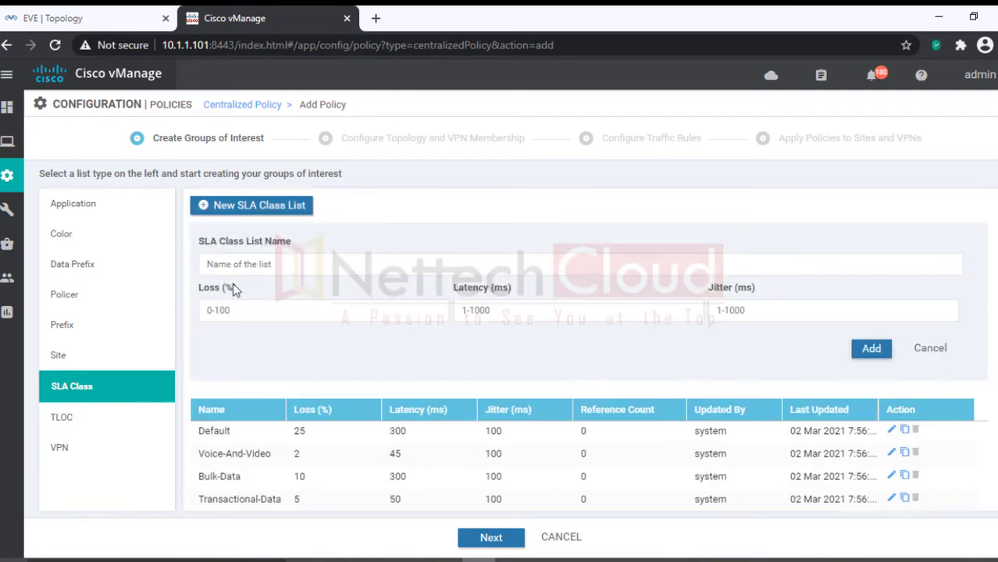
left_click(231, 264)
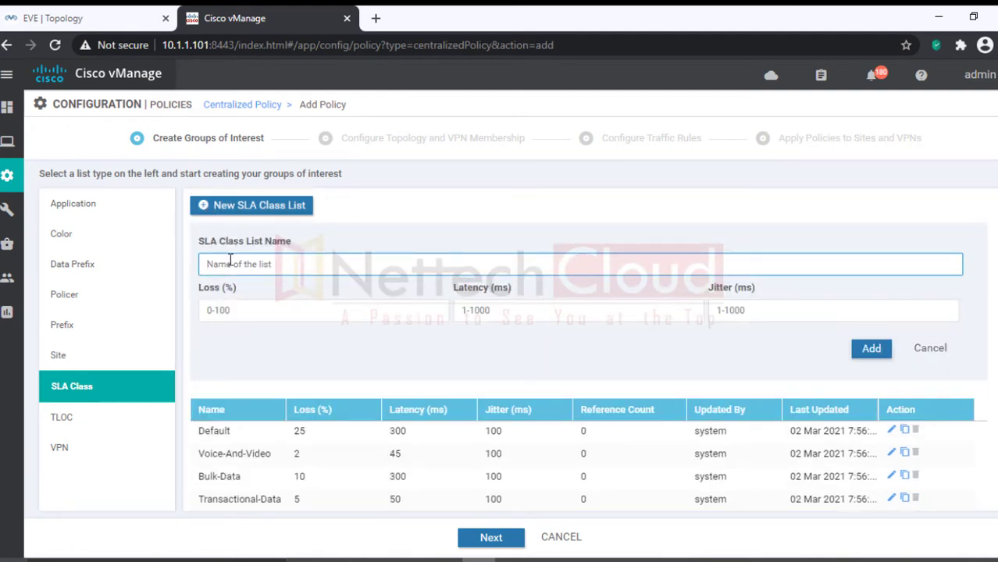
type("MyAPPs-SLA")
Step: Give MyAPPs-SLA loss 15, latency 125 and jitter 125, add it, then view application lists
left_click(268, 301)
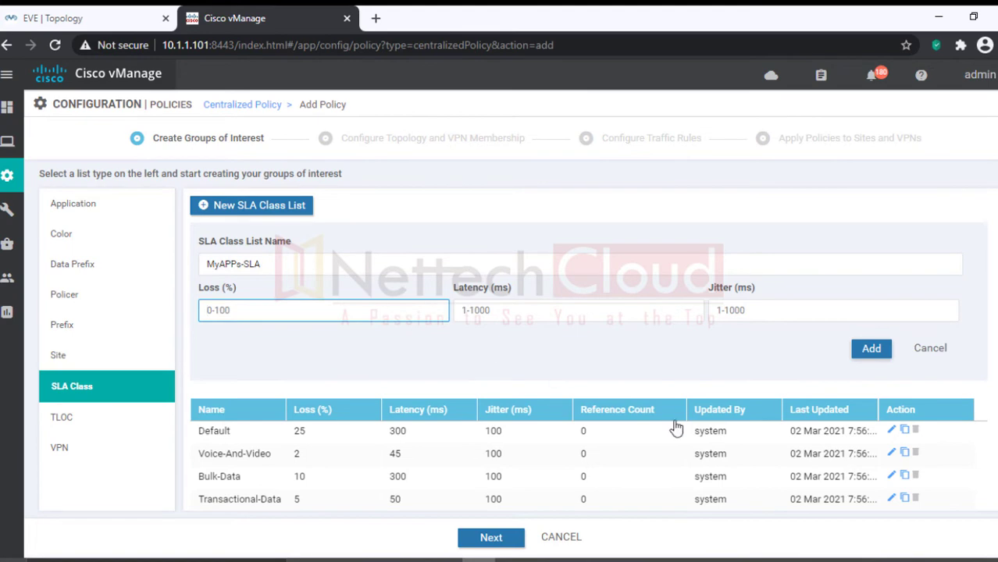
left_click(695, 559)
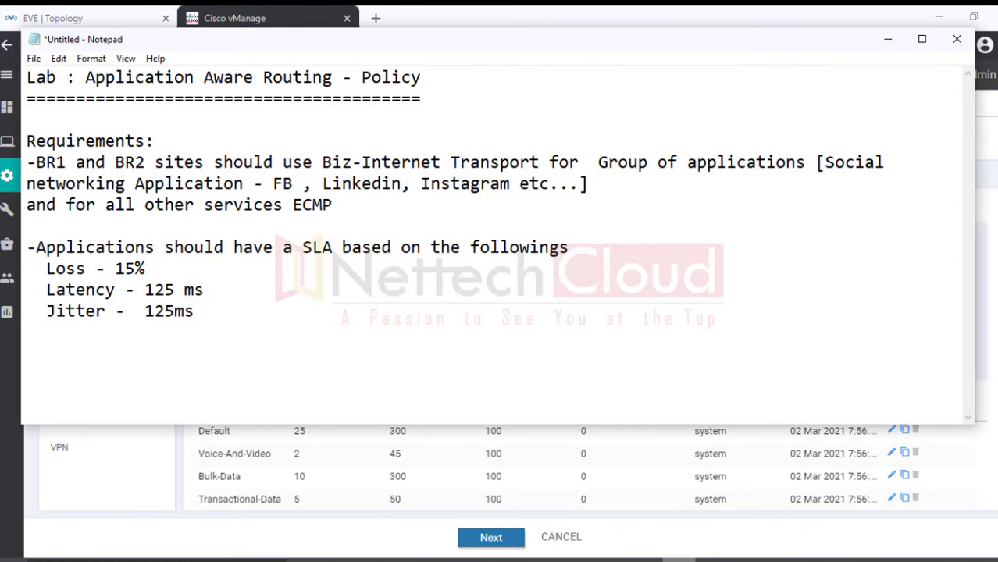
left_click(472, 559)
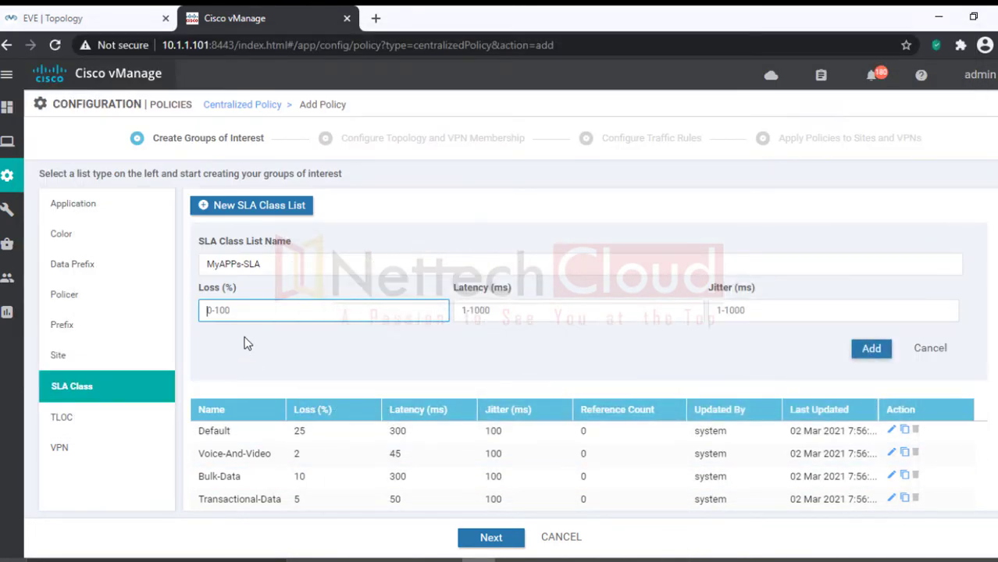
type("15")
left_click(472, 316)
type("125")
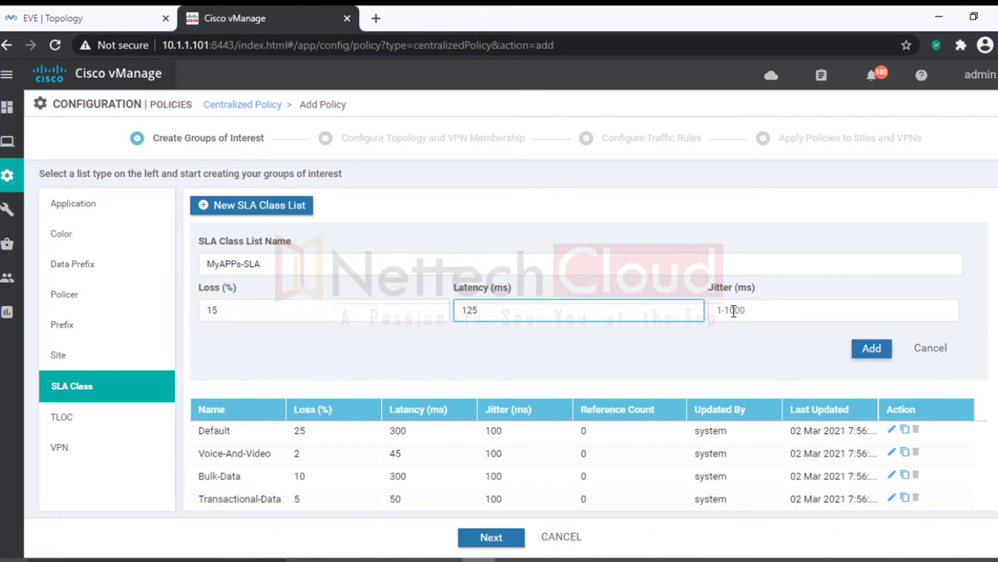
left_click(730, 311)
type("125")
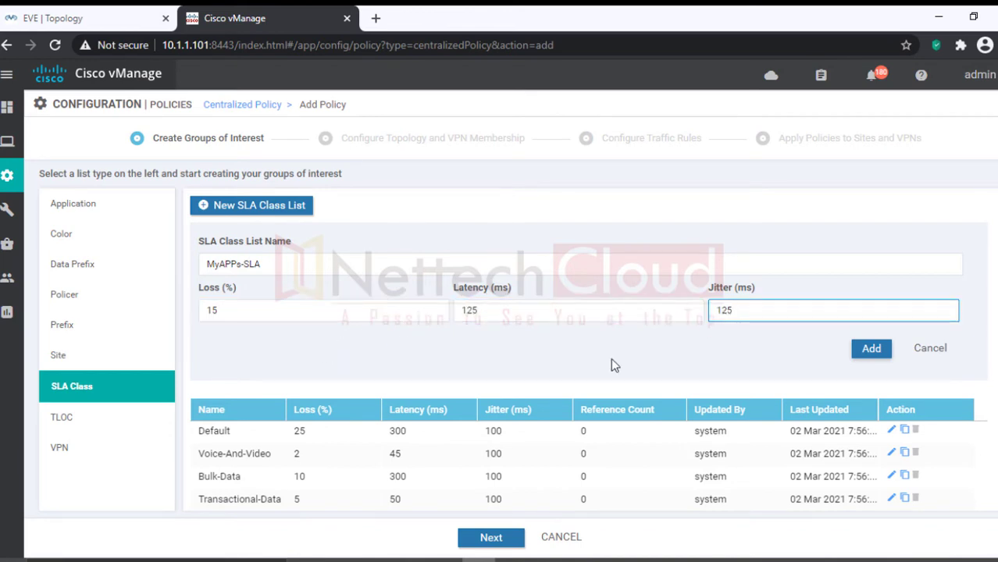
left_click(871, 348)
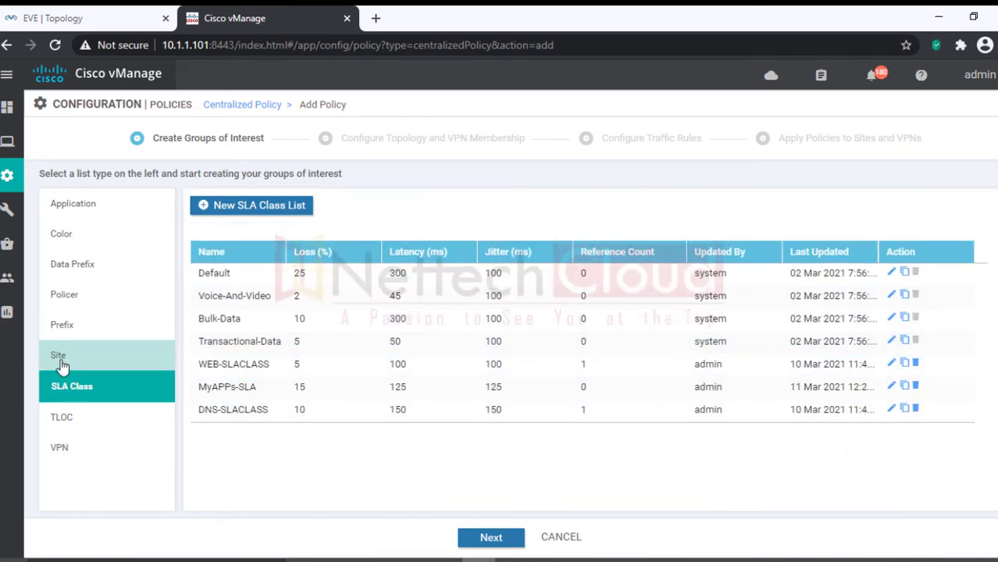
left_click(79, 213)
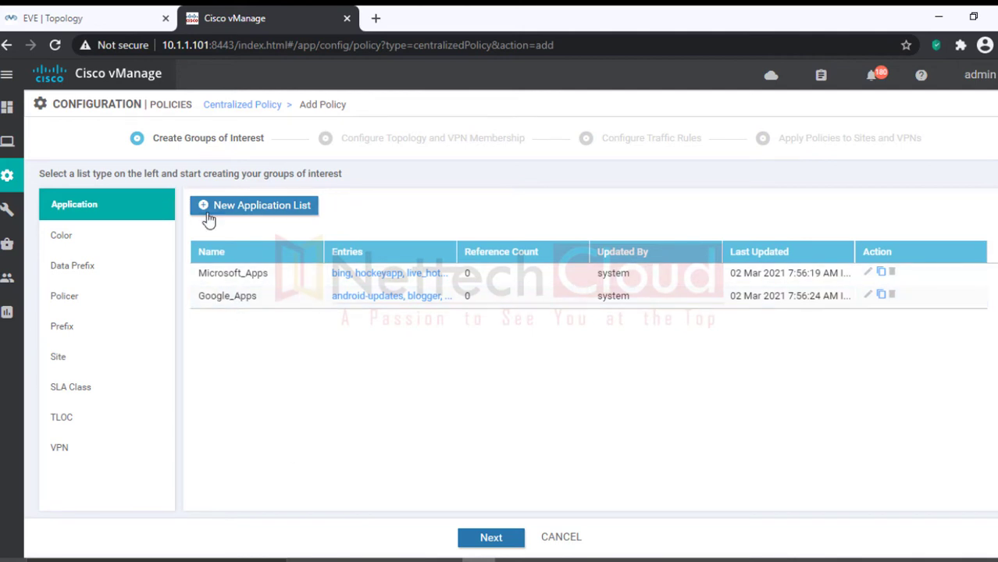
Step: Start a new application list named SocialNetworking-Apps
left_click(200, 208)
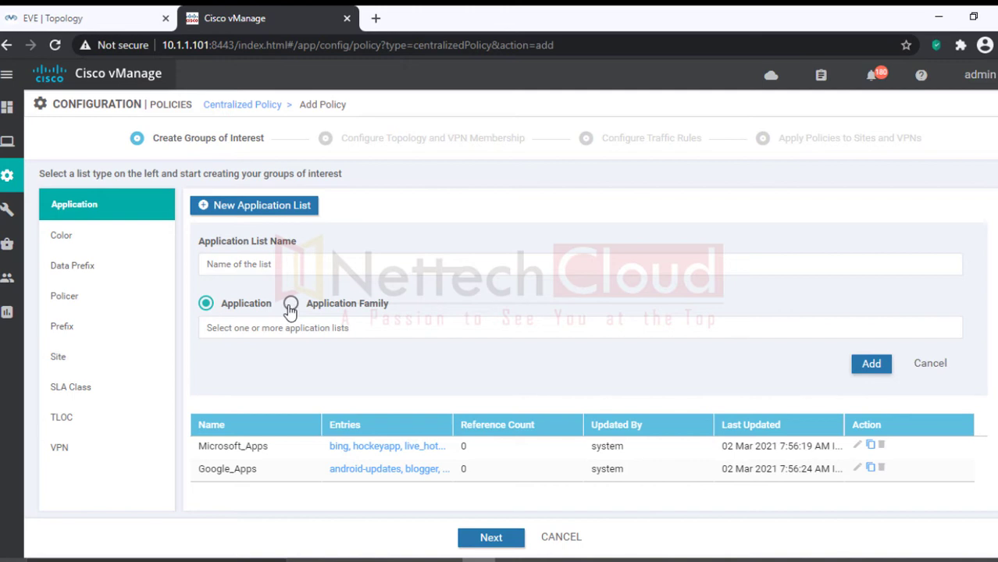
left_click(291, 306)
left_click(289, 328)
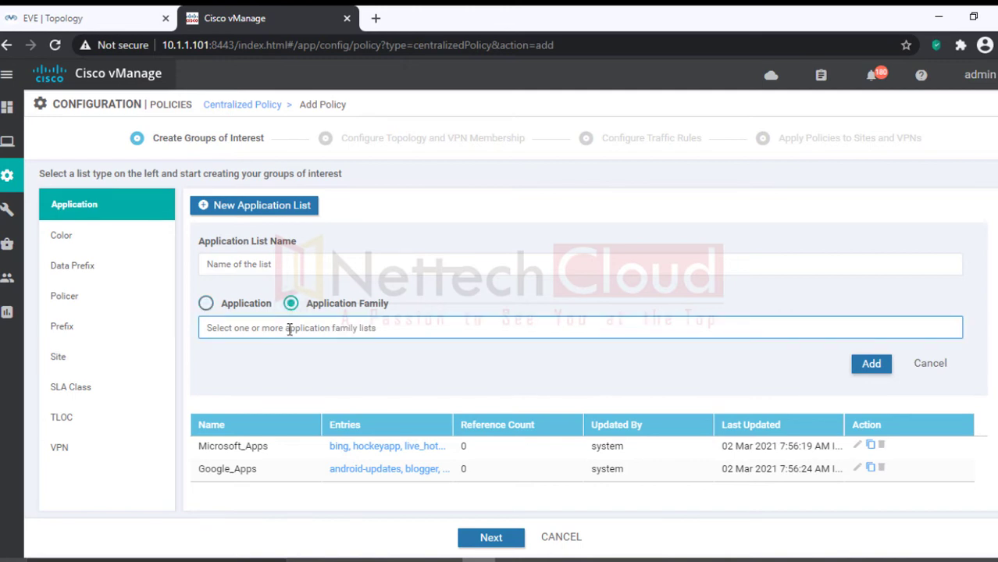
left_click(241, 264)
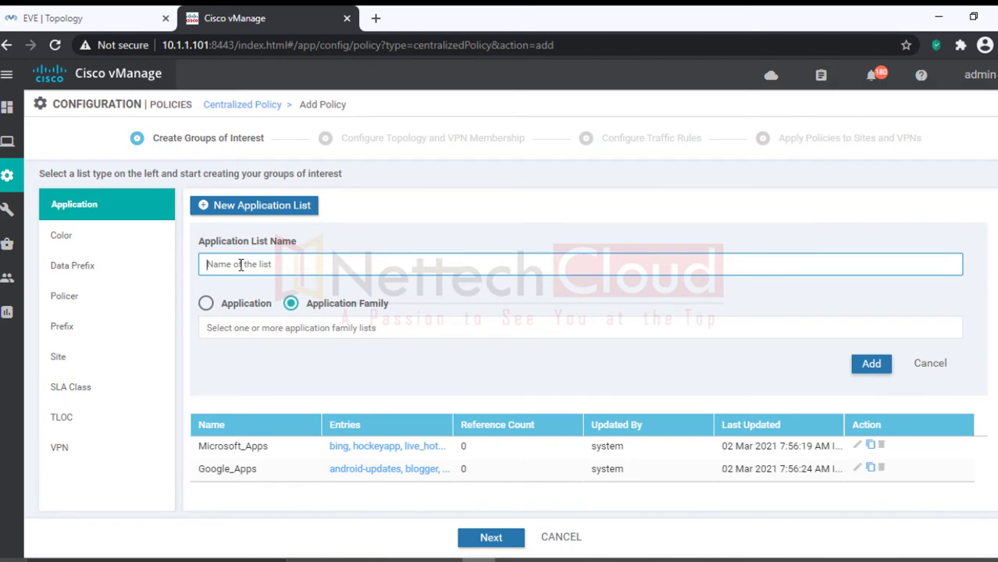
type("Social-Networ")
key("BackSpace")
key("BackSpace")
key("BackSpace")
key("BackSpace")
key("BackSpace")
key("BackSpace")
key("BackSpace")
type("etworking-Apps")
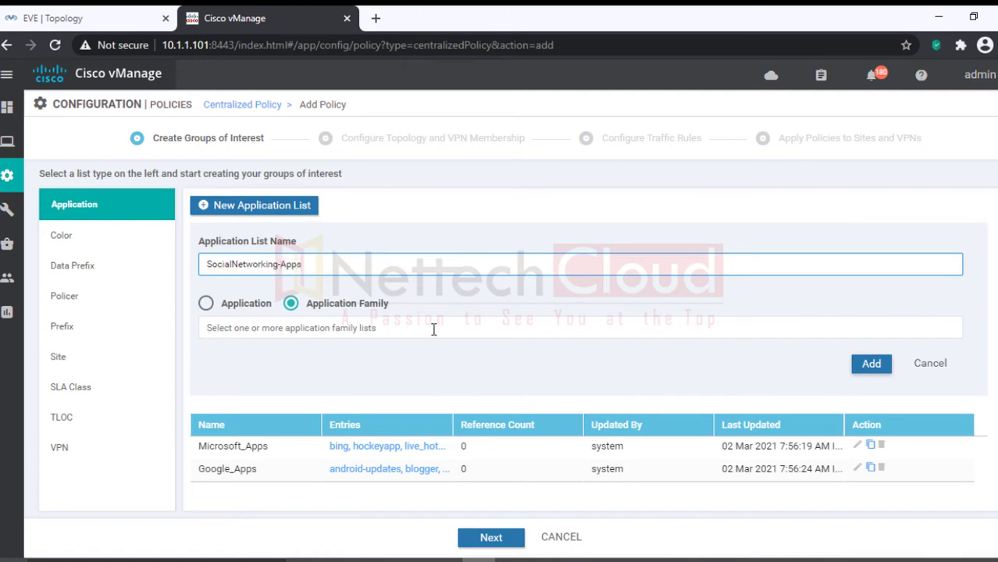
Step: Add Facebook to the list as an individual application
left_click(352, 335)
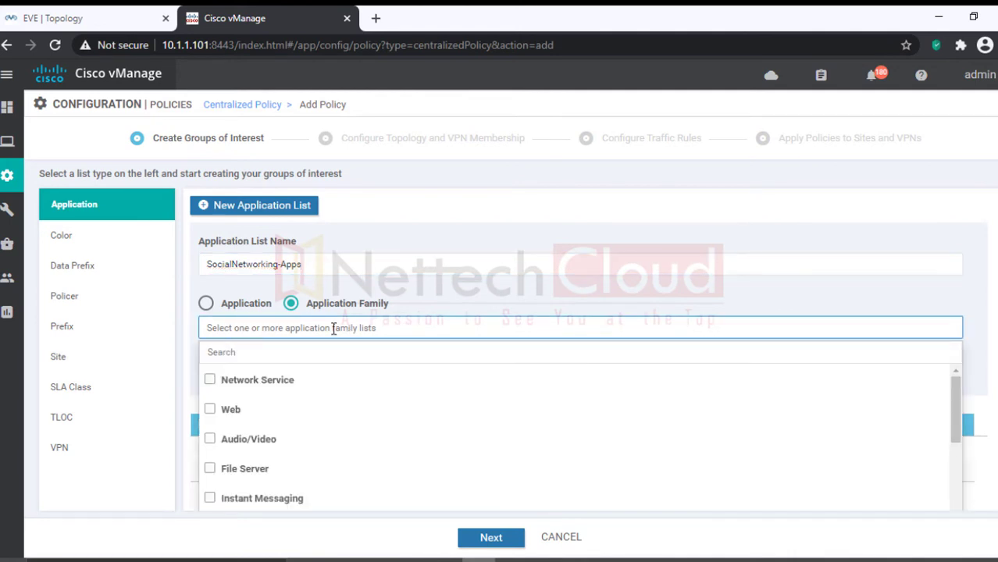
left_click(242, 353)
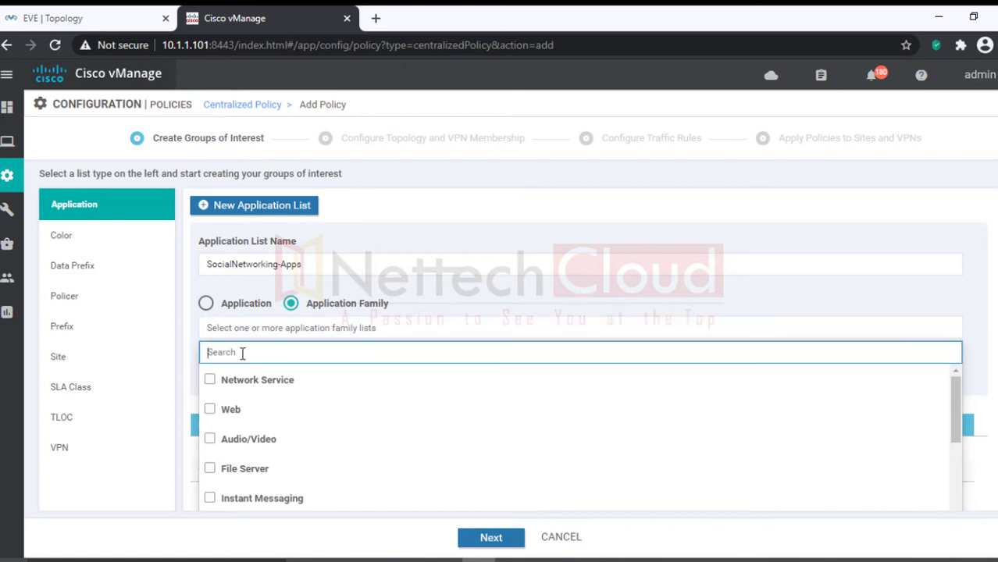
type("face")
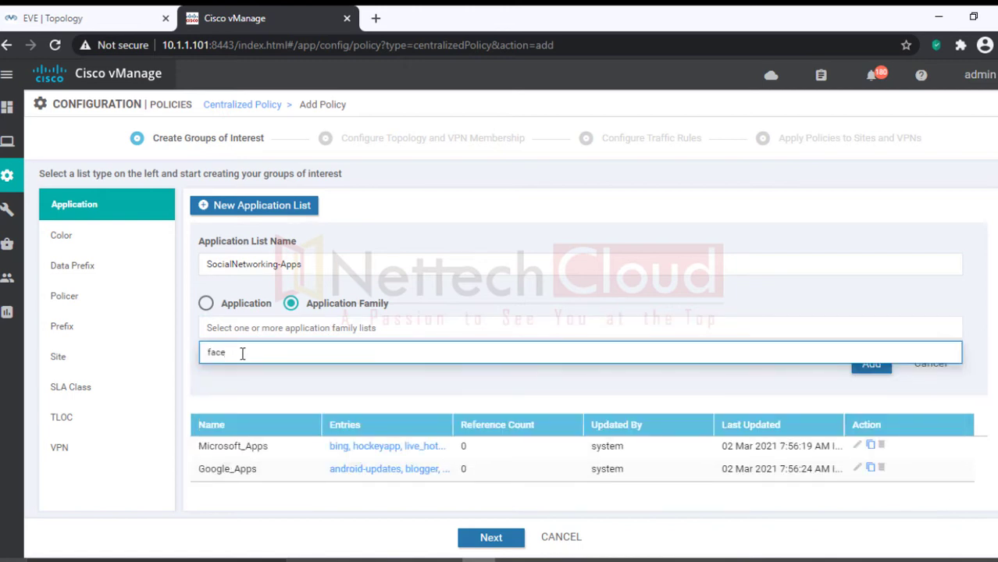
scroll(242, 352, "down", 1)
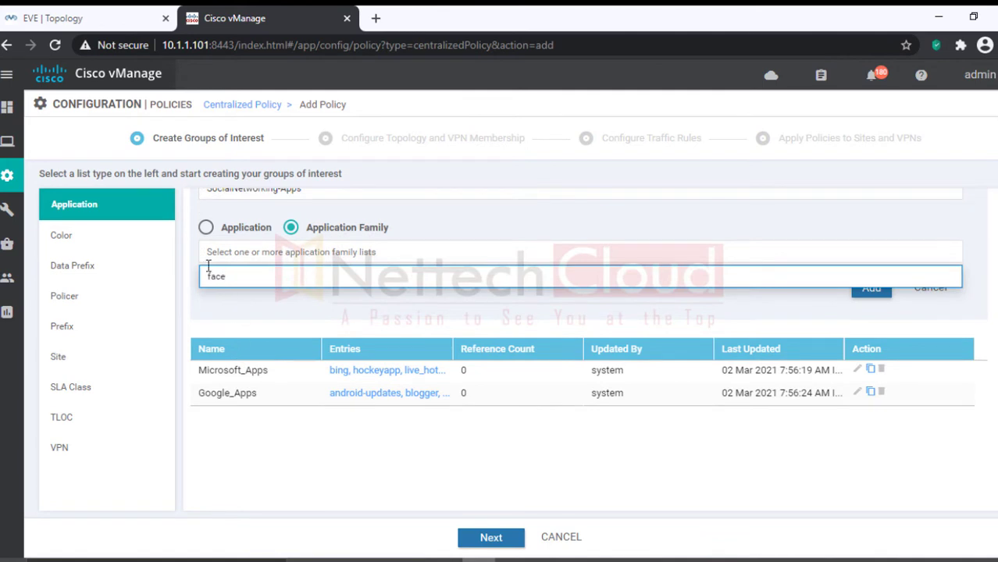
left_click(206, 228)
left_click(239, 249)
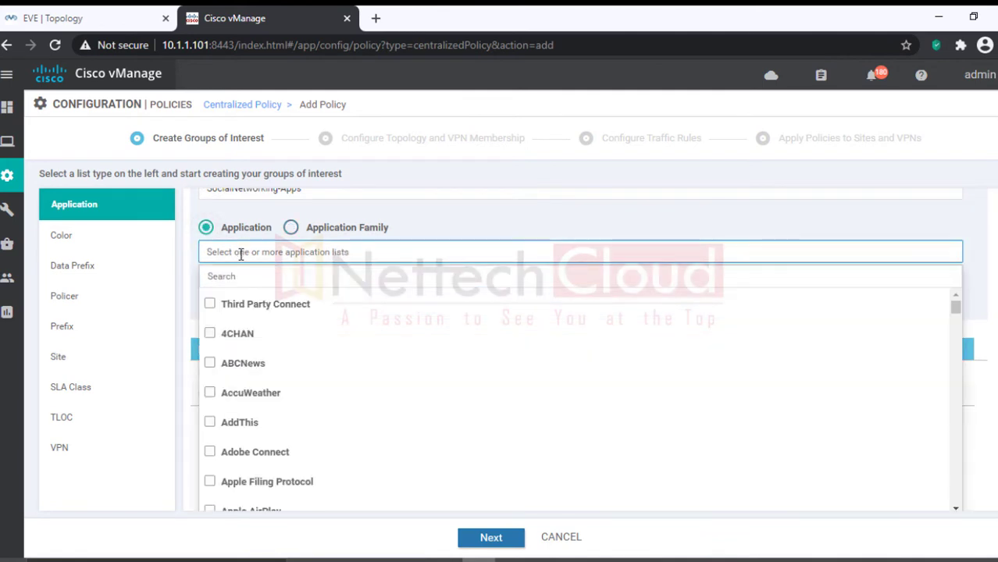
left_click(240, 277)
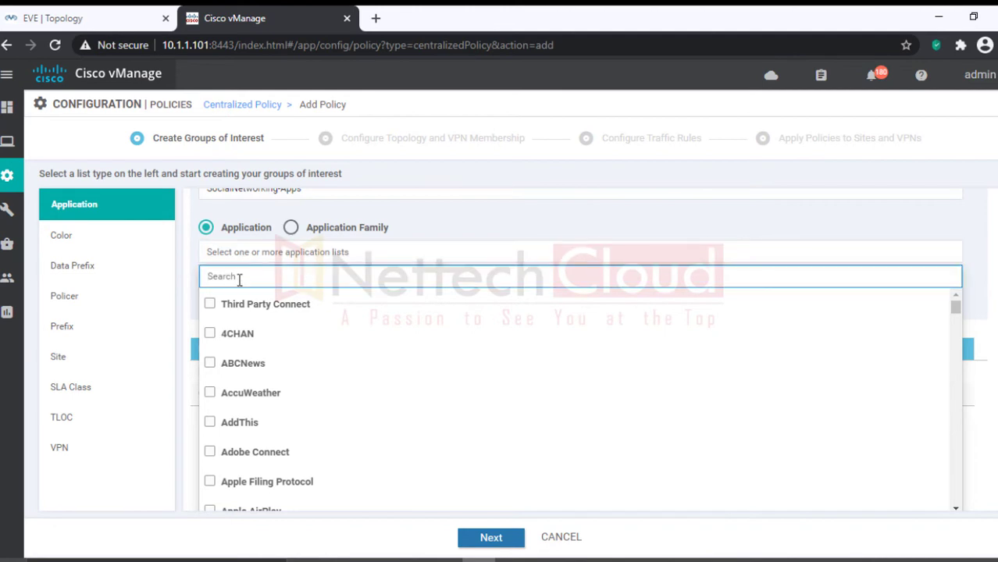
type("face")
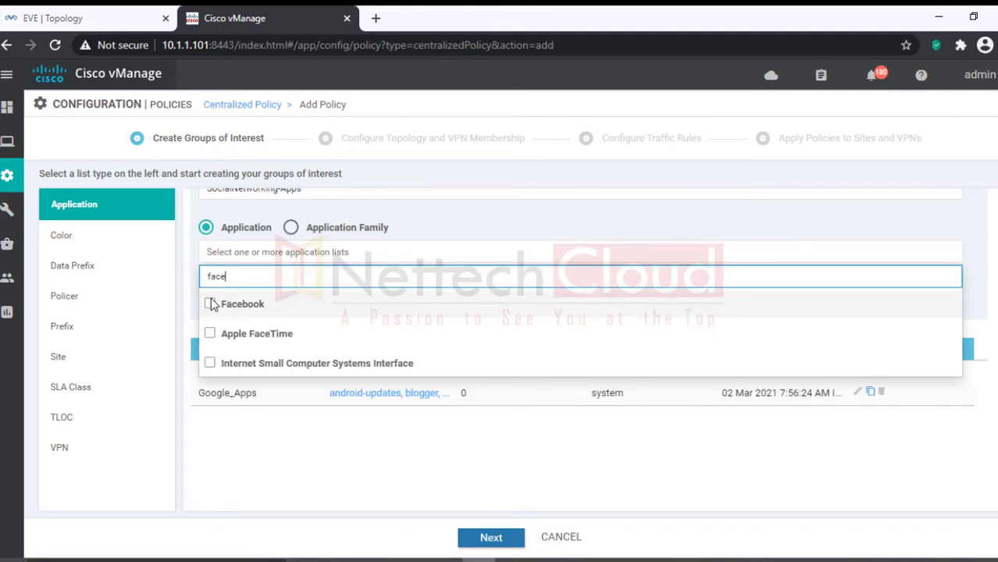
left_click(210, 304)
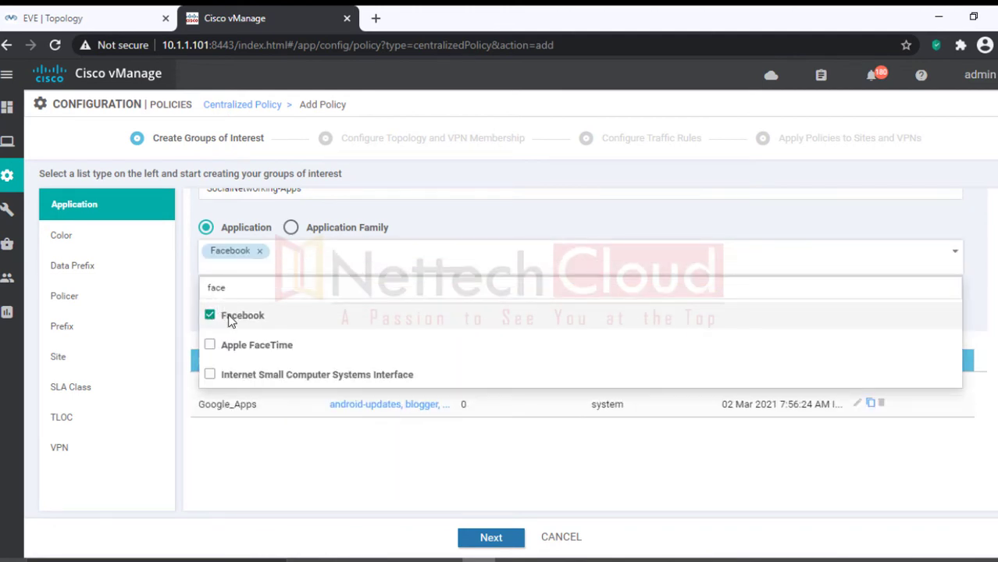
Step: Add LinkedIn to the application list
left_click_drag(227, 288, 181, 293)
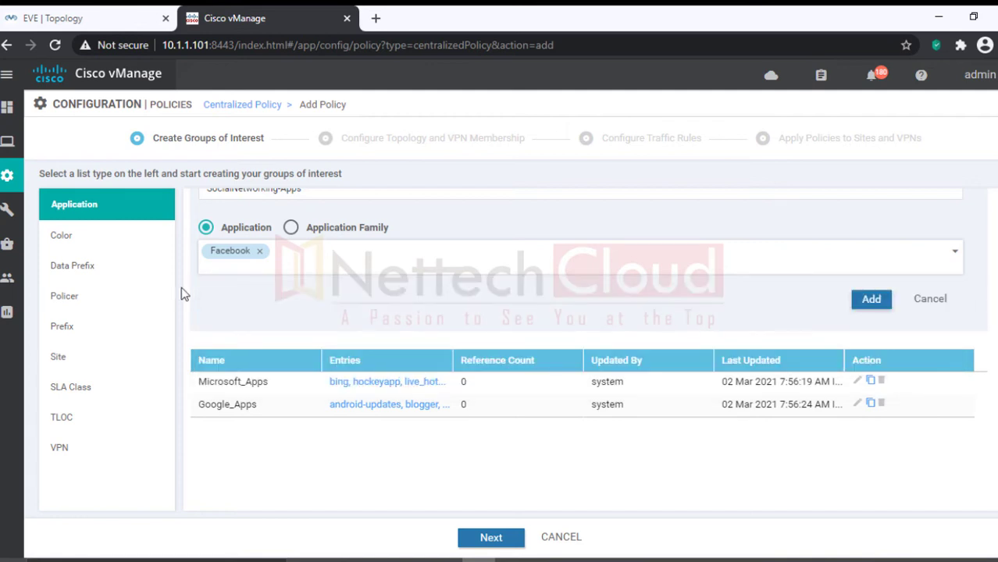
scroll(328, 335, "up", 2)
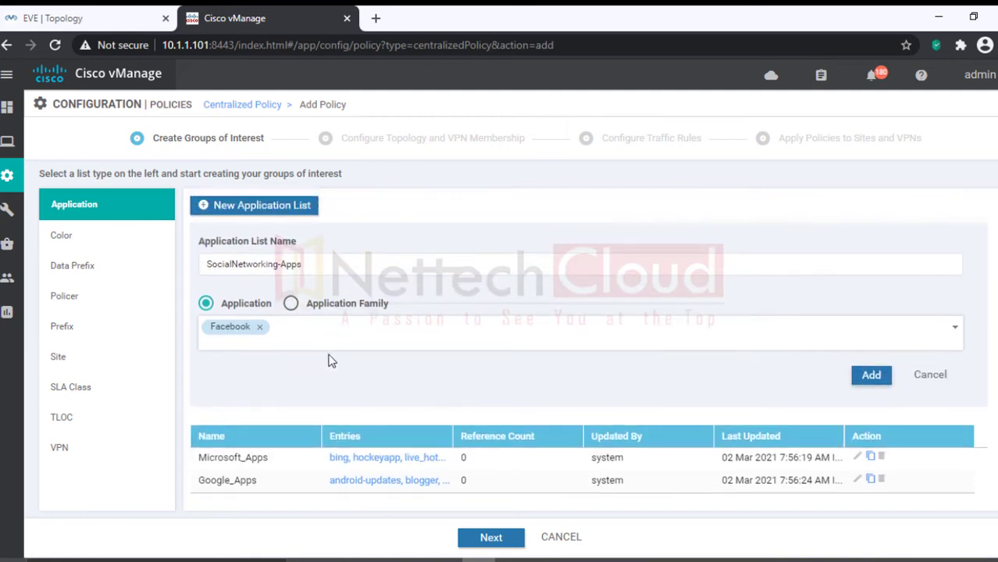
left_click(315, 336)
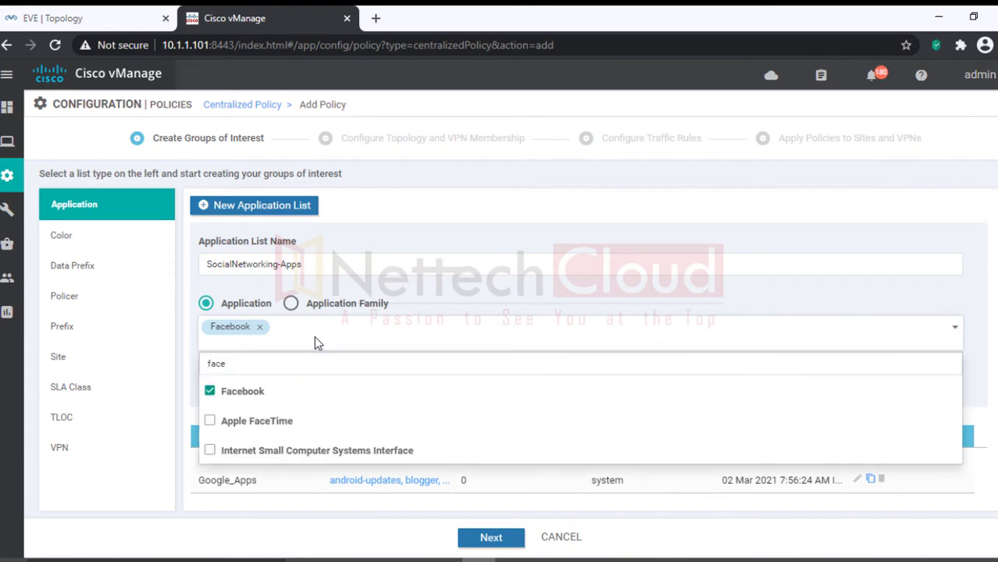
left_click_drag(228, 363, 201, 365)
type("liun")
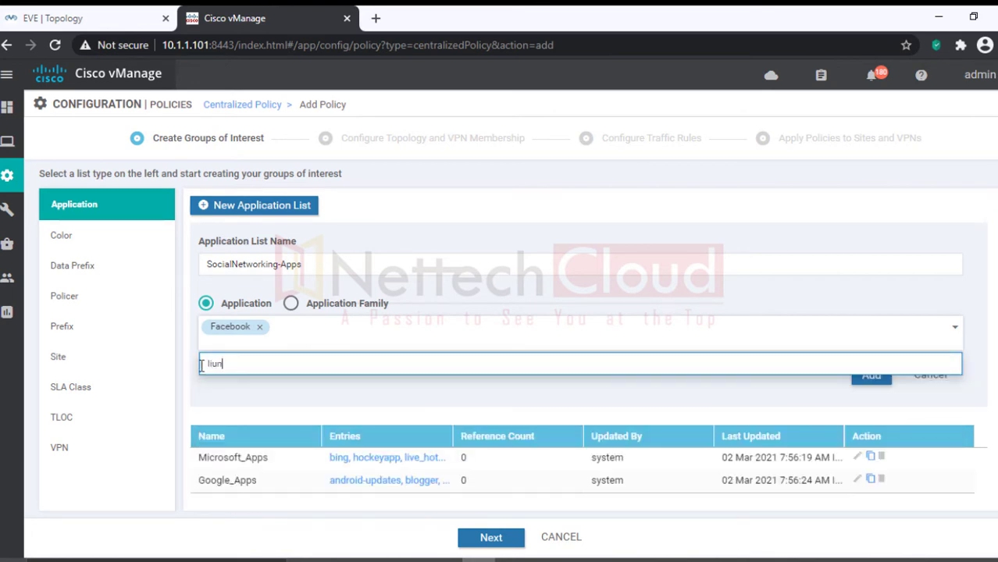
key("BackSpace")
key("BackSpace")
type("ink")
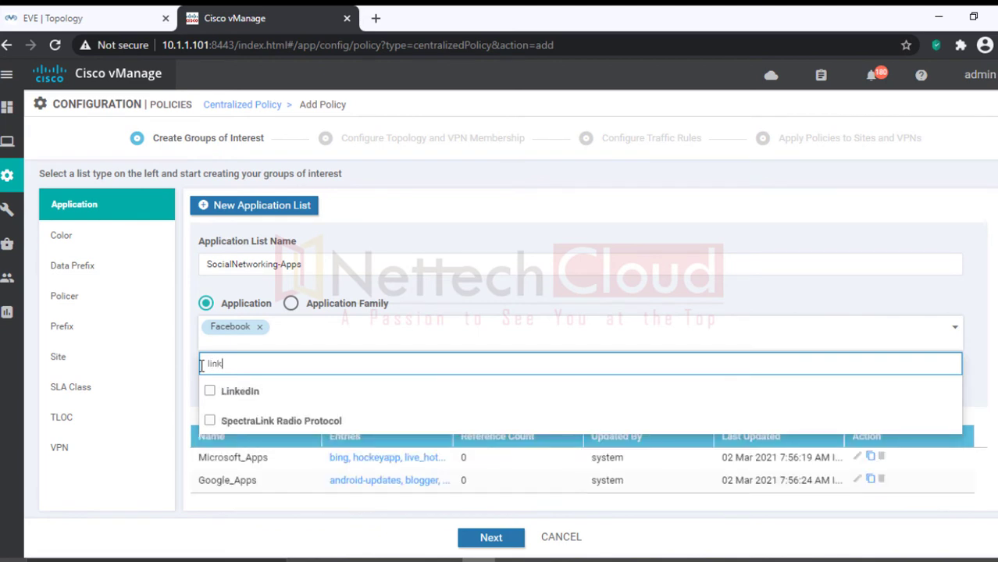
left_click(210, 391)
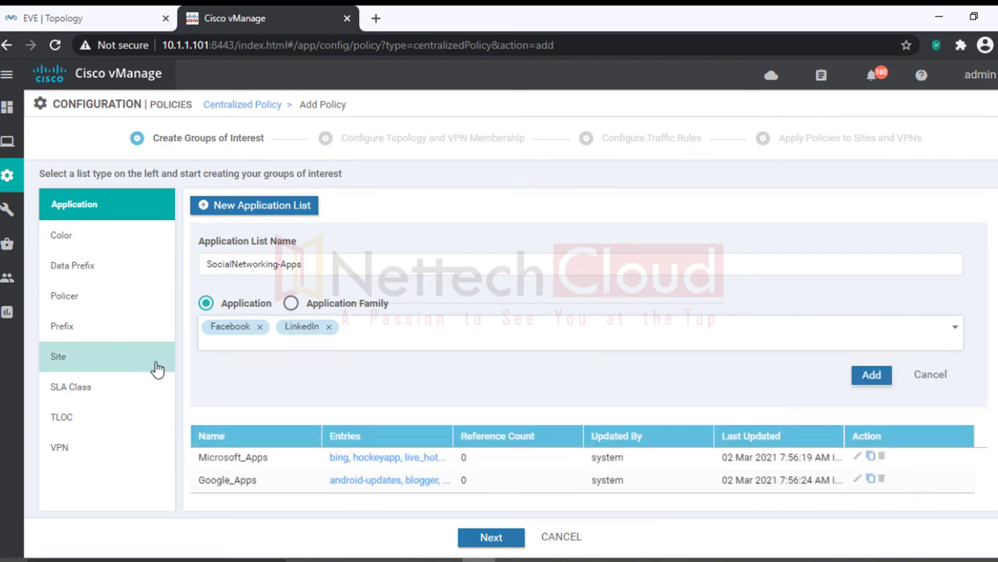
Step: Add Instagram to the application list
left_click(384, 350)
left_click_drag(223, 363, 201, 368)
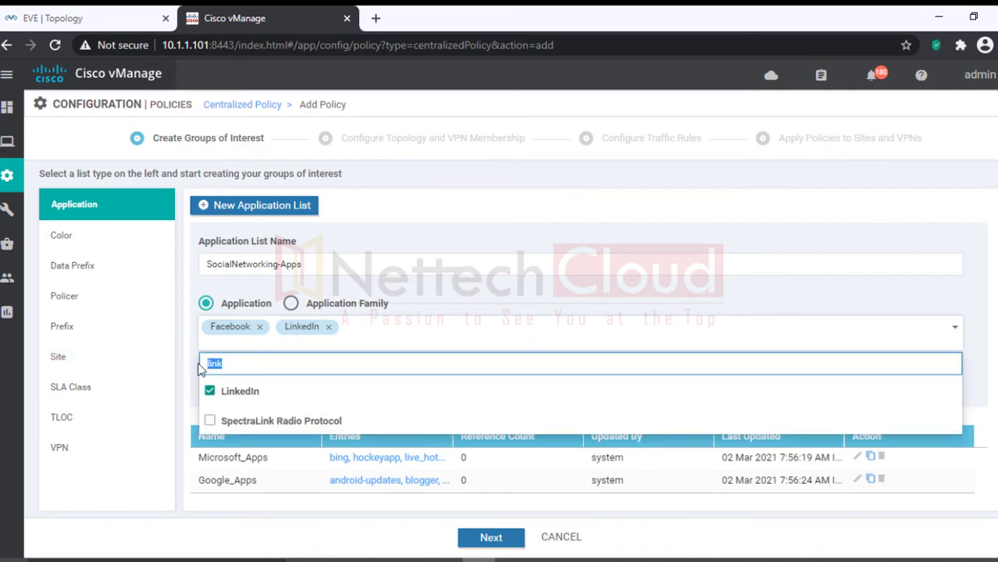
type("ins")
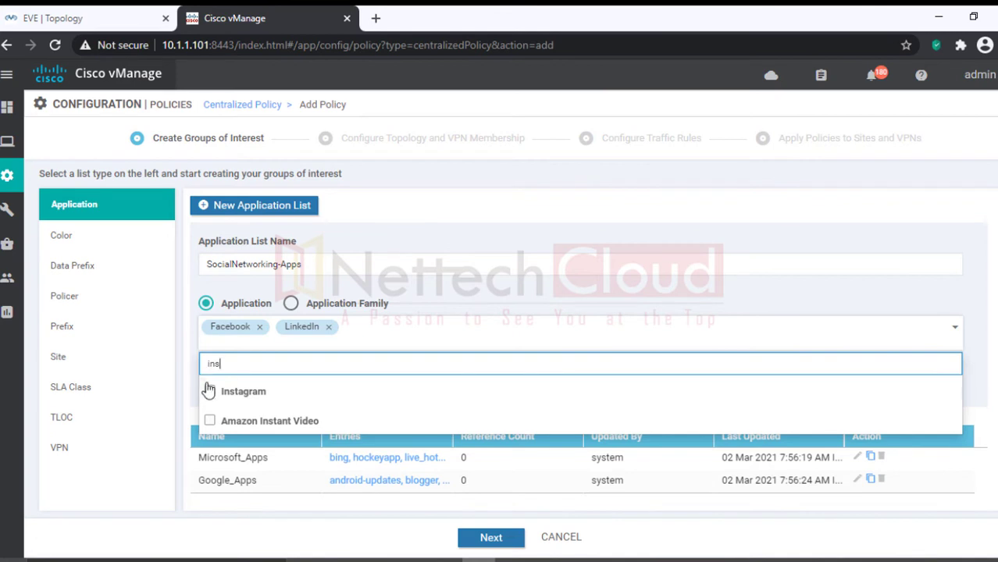
left_click(209, 391)
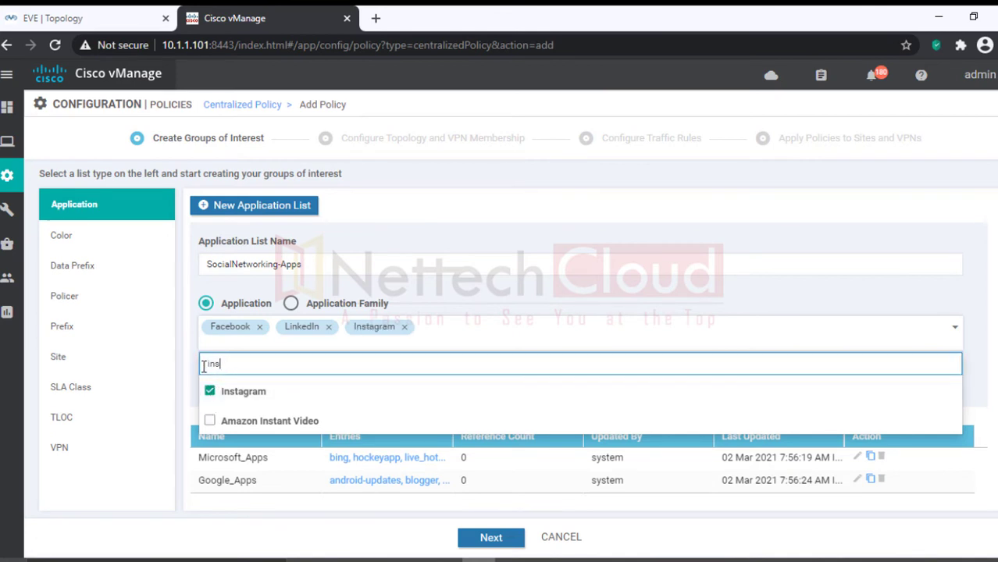
left_click(196, 373)
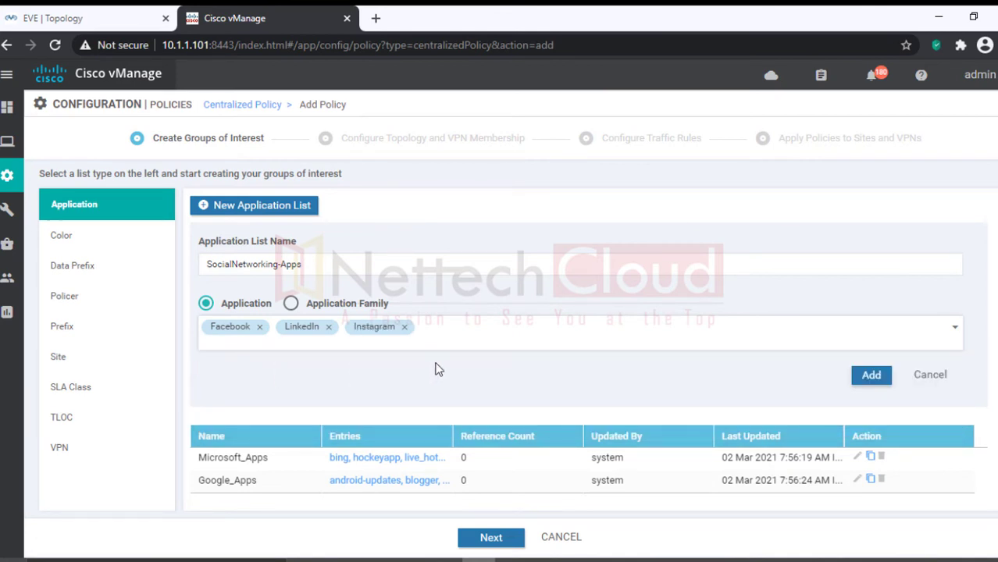
Step: Add Twitter to the application list
left_click(444, 330)
left_click(176, 374)
left_click(427, 336)
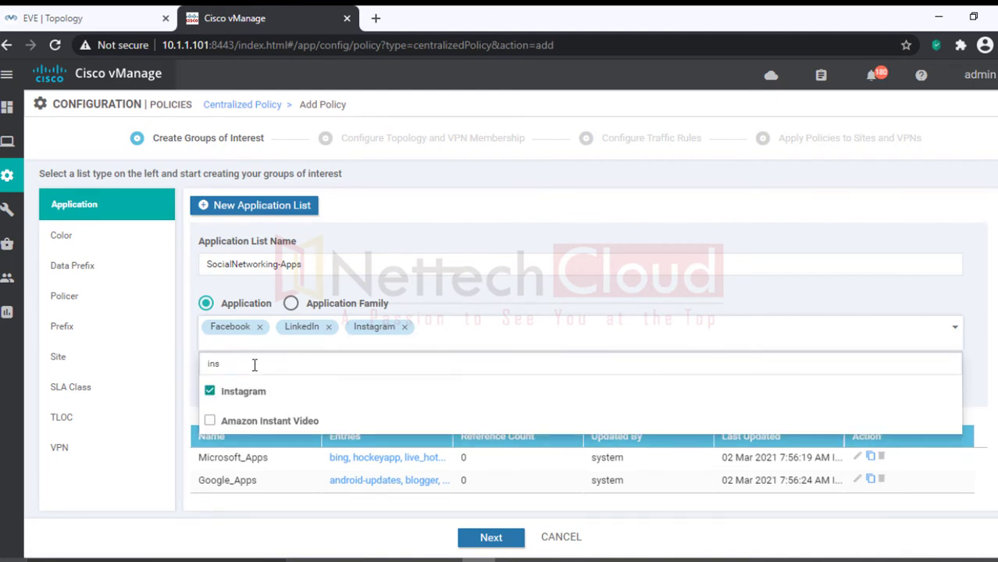
left_click_drag(221, 365, 204, 366)
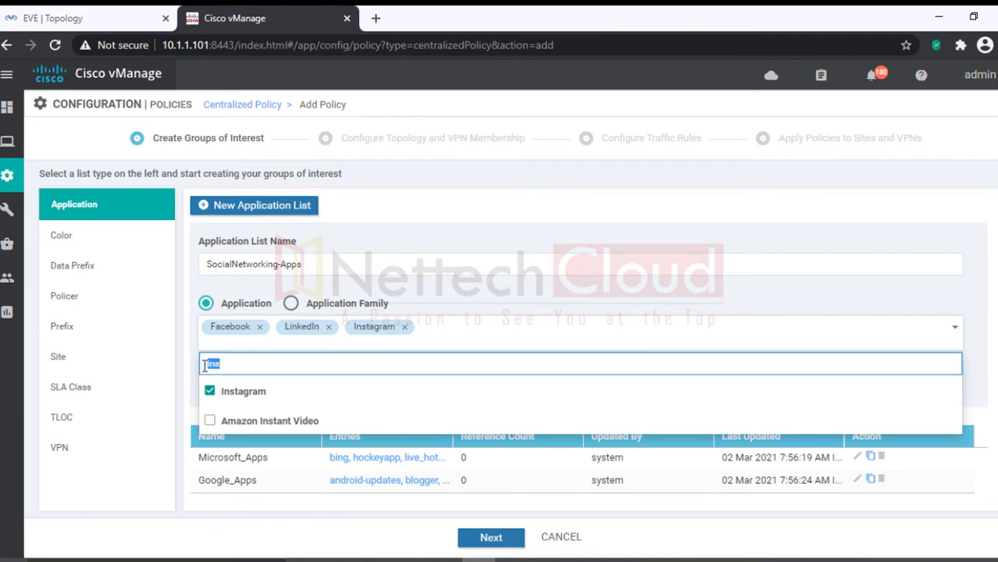
type("twi")
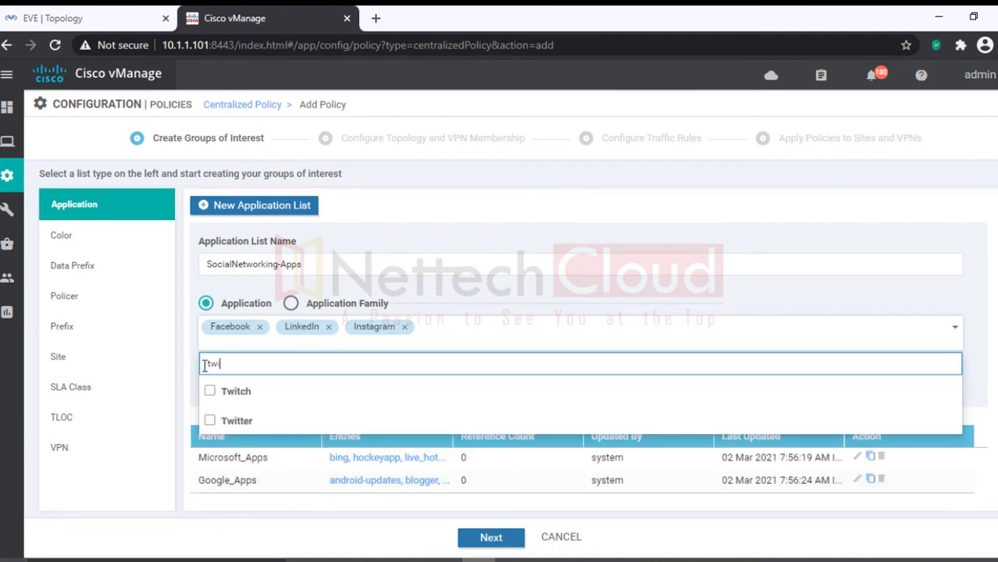
left_click(211, 420)
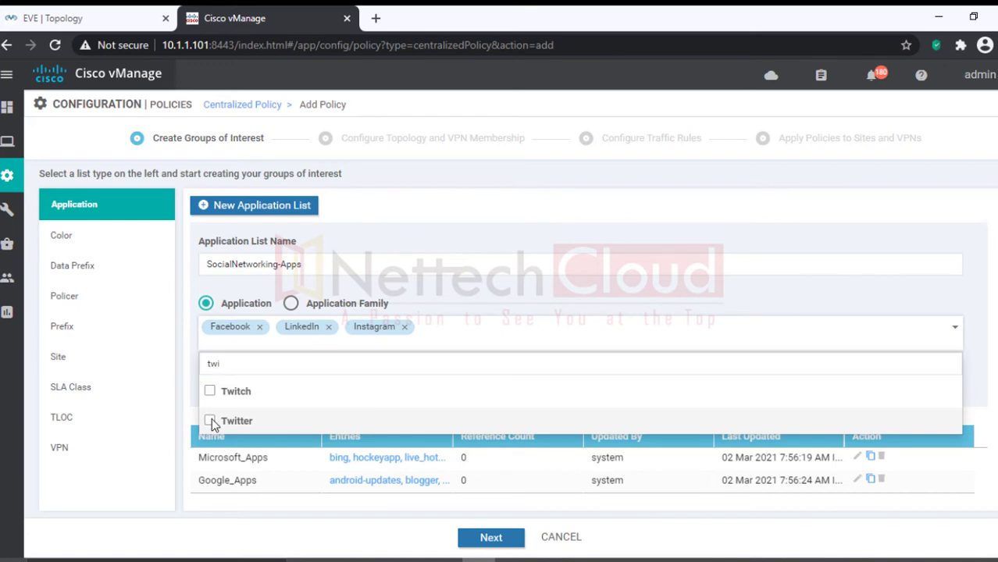
left_click(527, 295)
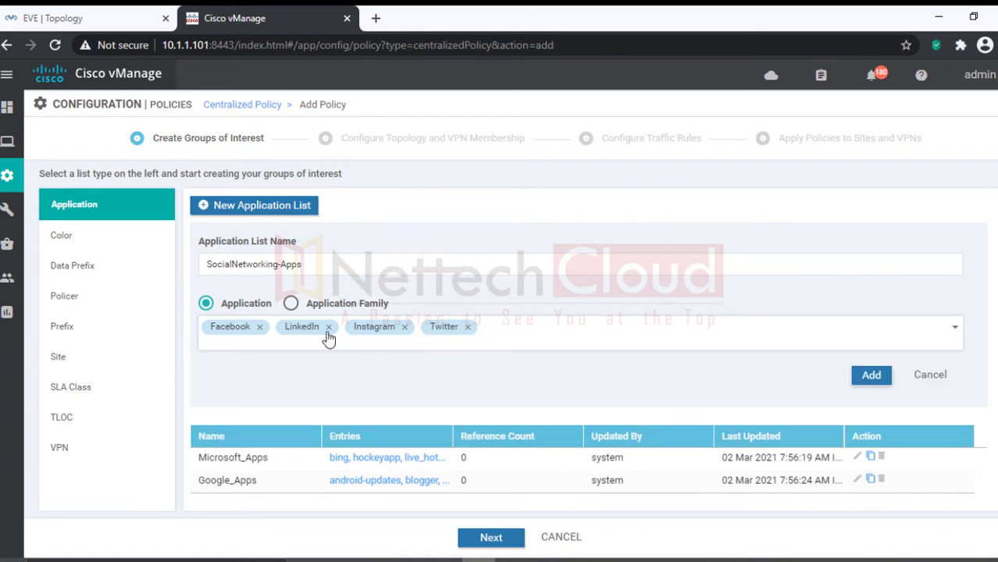
key("ctrl+alt+d")
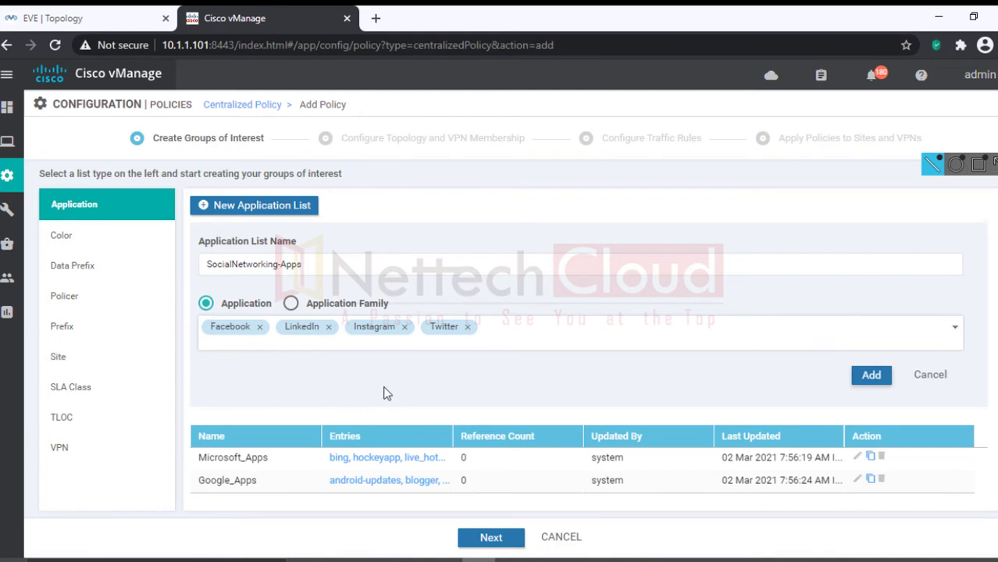
Step: Save the SocialNetworking-Apps list, advance to traffic rules, and create a new app-aware routing policy
left_click(869, 376)
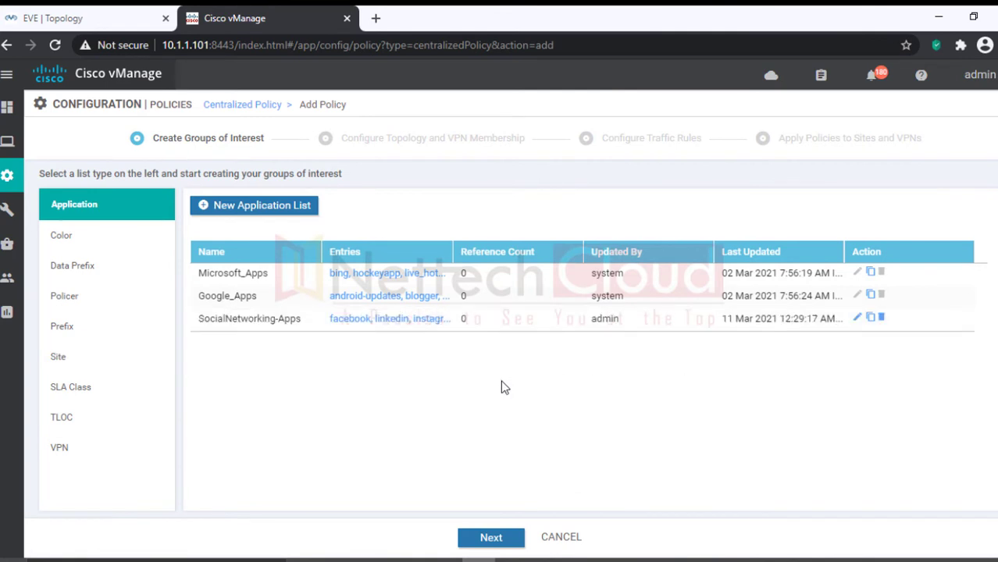
left_click(485, 539)
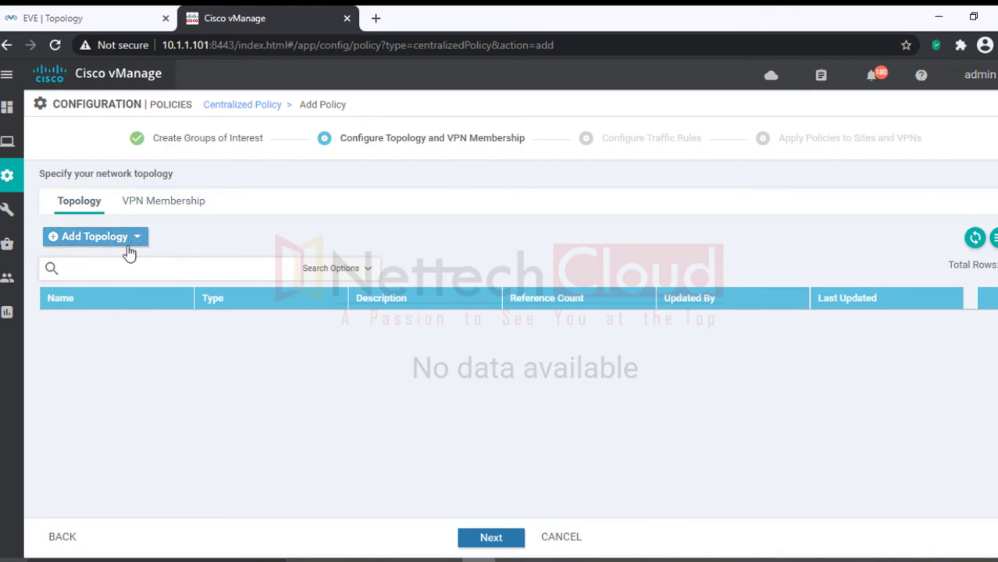
left_click(490, 539)
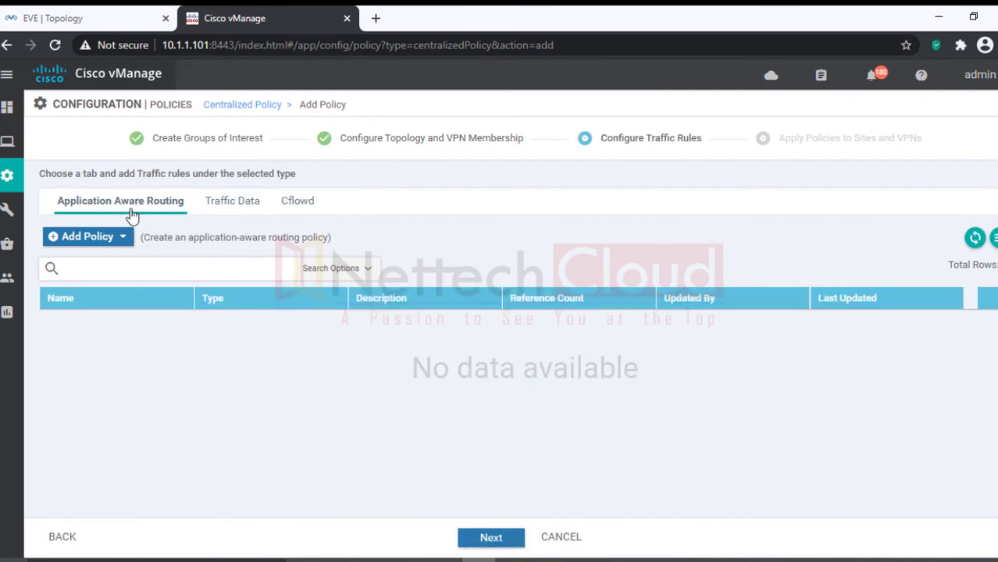
left_click(122, 238)
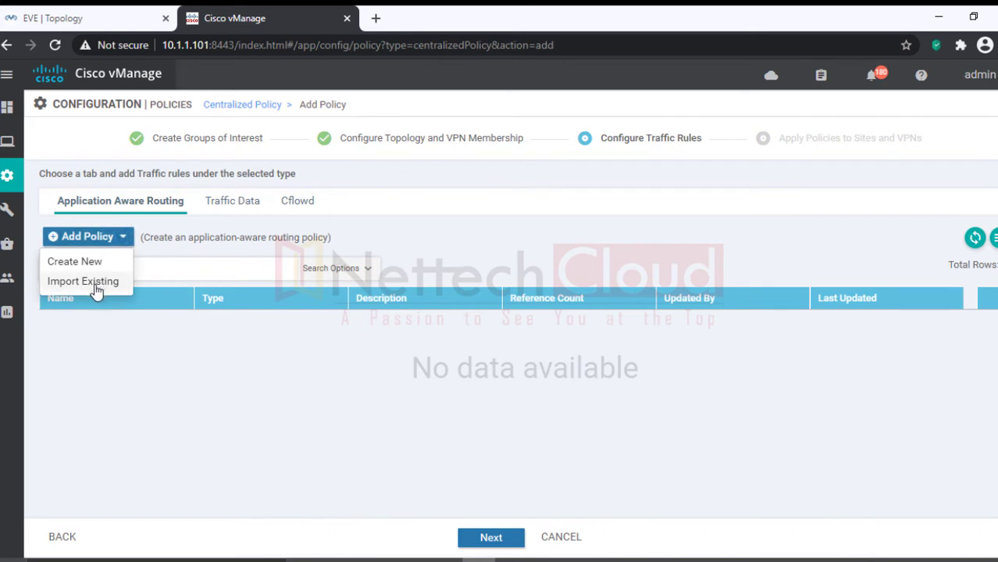
left_click(81, 265)
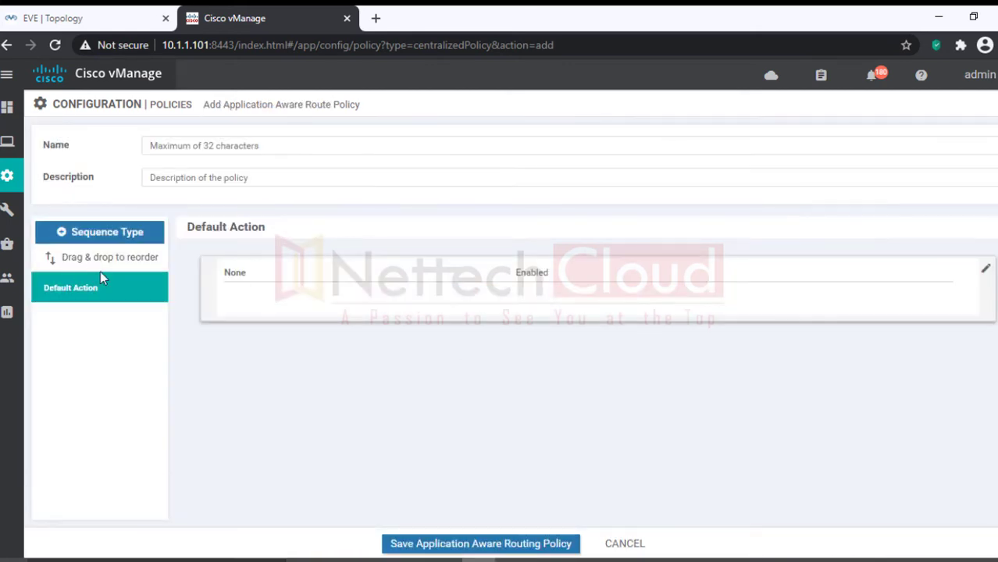
Step: Name and describe the policy AAR-SOCIALNETWORKING and add an App Route sequence
left_click(190, 146)
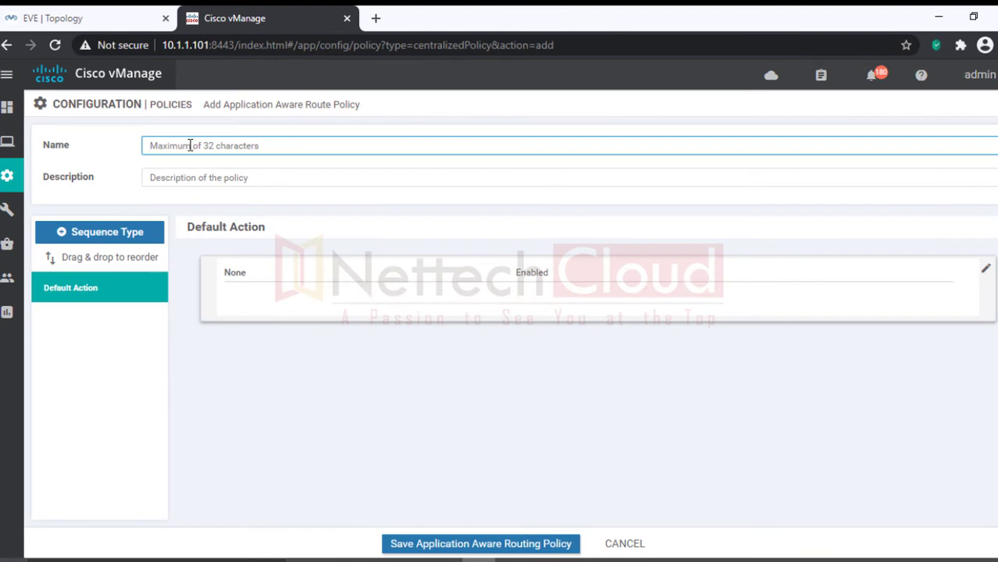
type("AAR")
type("-App")
key("BackSpace")
key("BackSpace")
key("BackSpace")
key("BackSpace")
type("-S0C")
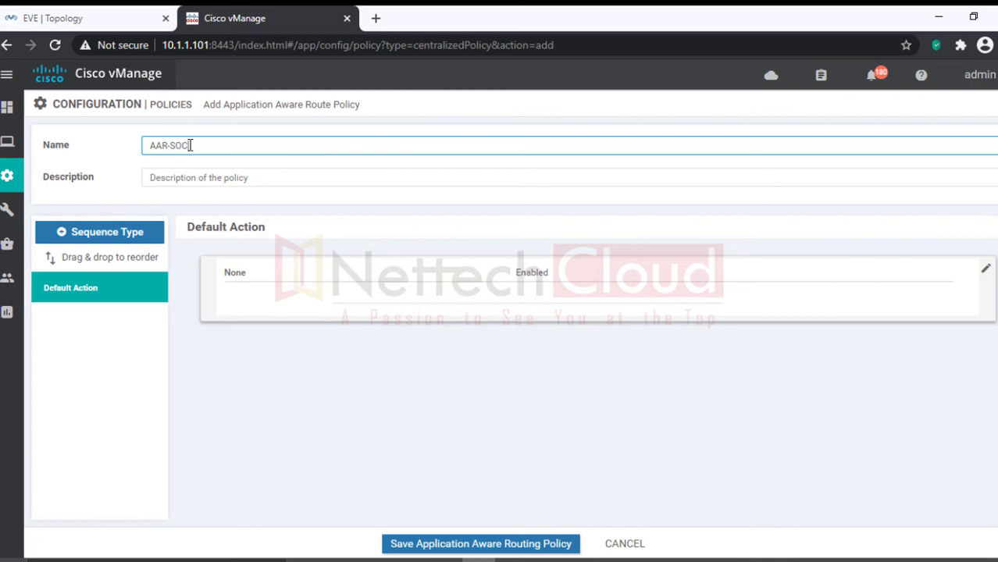
type("IALNETWORKING")
left_click_drag(276, 143, 109, 140)
key("ctrl+c")
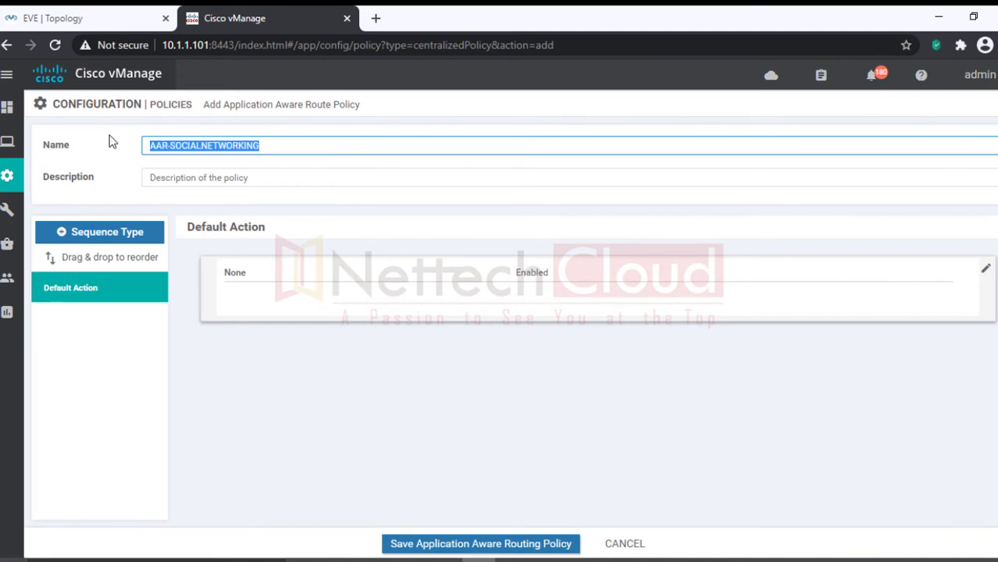
left_click(216, 173)
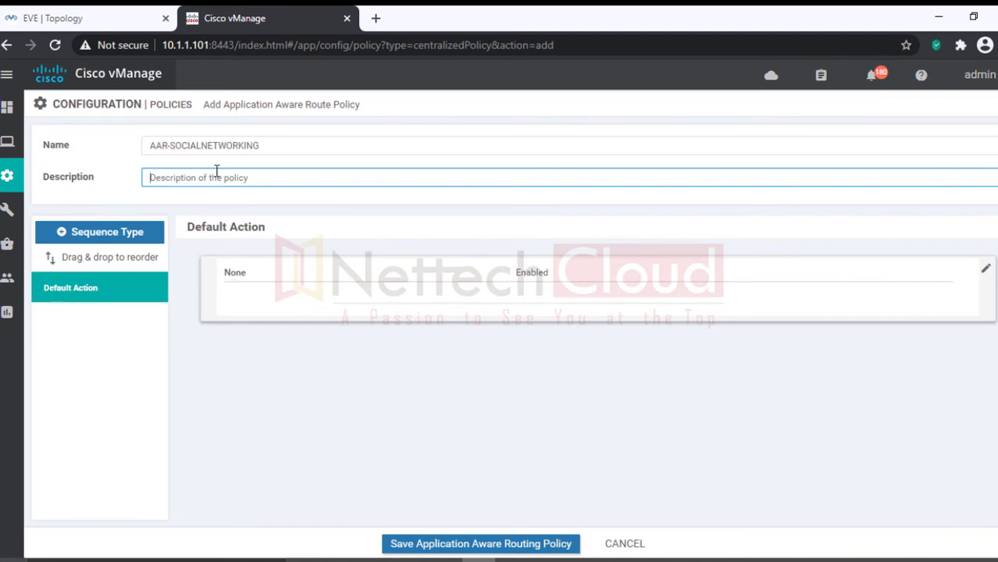
key("ctrl+v")
left_click(61, 238)
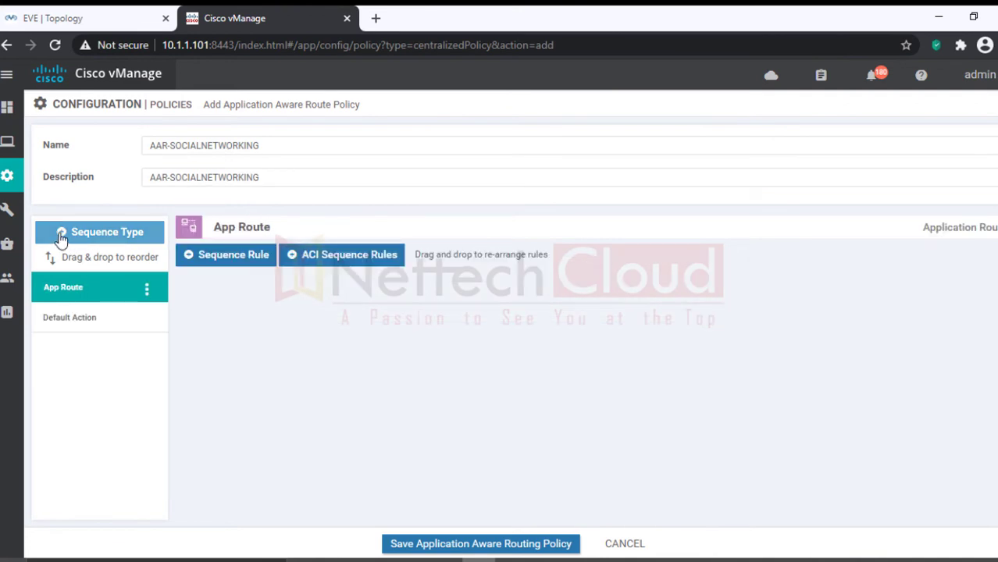
Step: Add a new sequence rule, trying then removing a Cloud SaaS application list condition
left_click(188, 262)
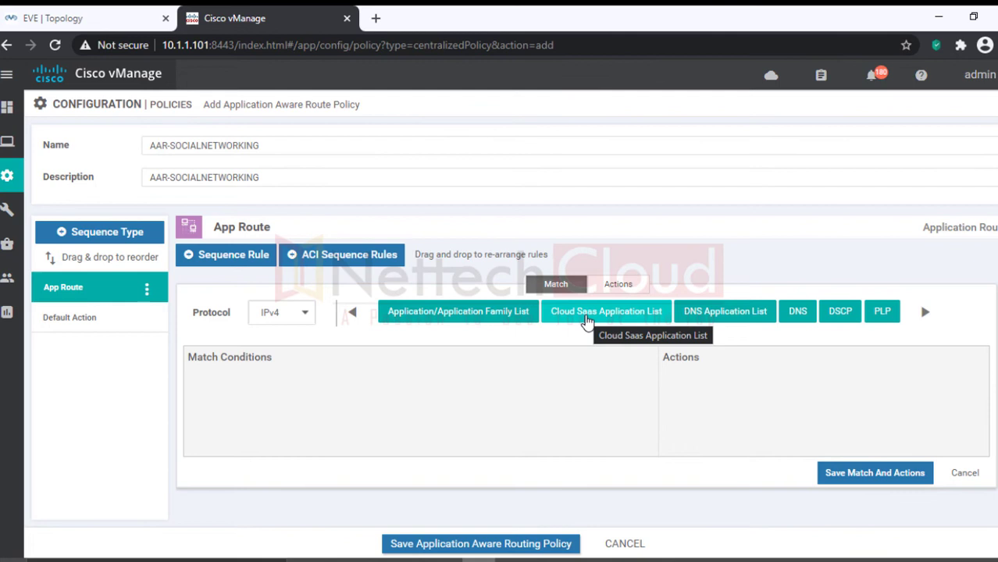
left_click(586, 320)
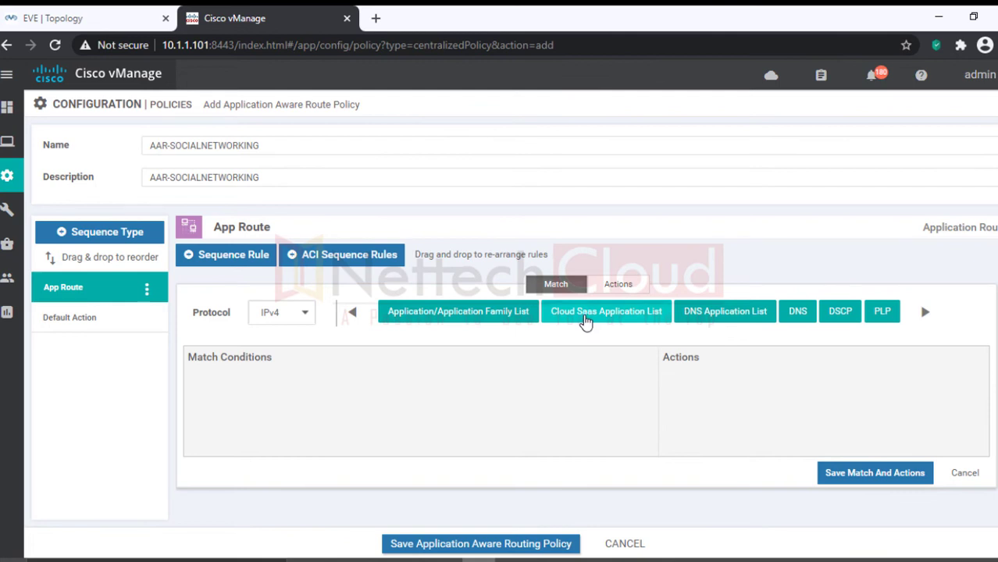
left_click(418, 402)
scroll(419, 401, "down", 5)
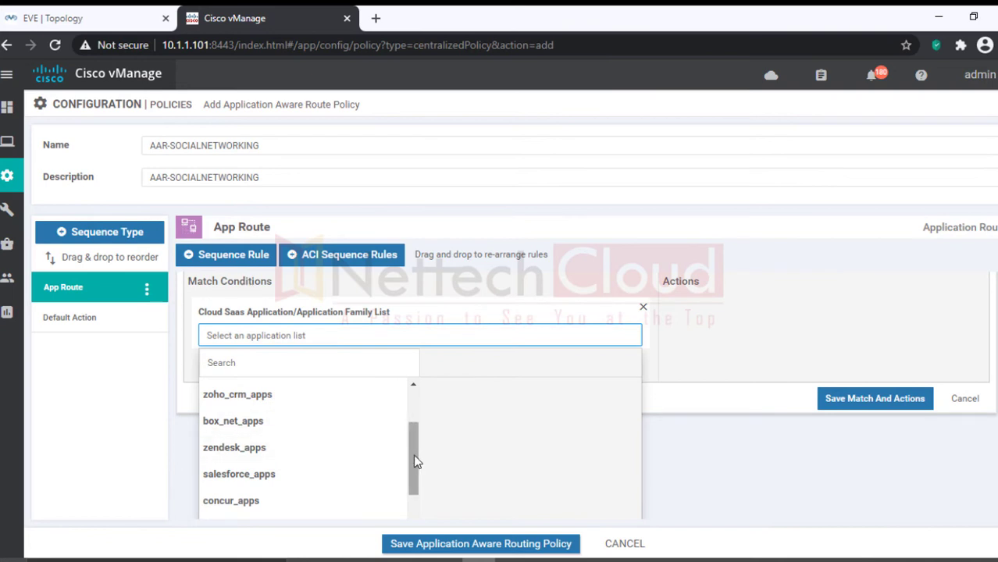
left_click_drag(415, 462, 408, 422)
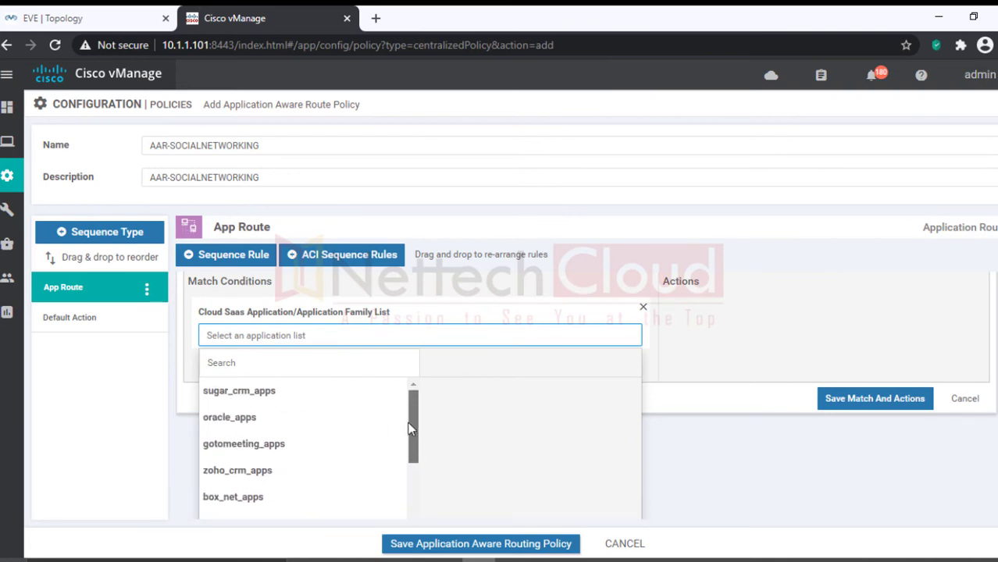
left_click(554, 312)
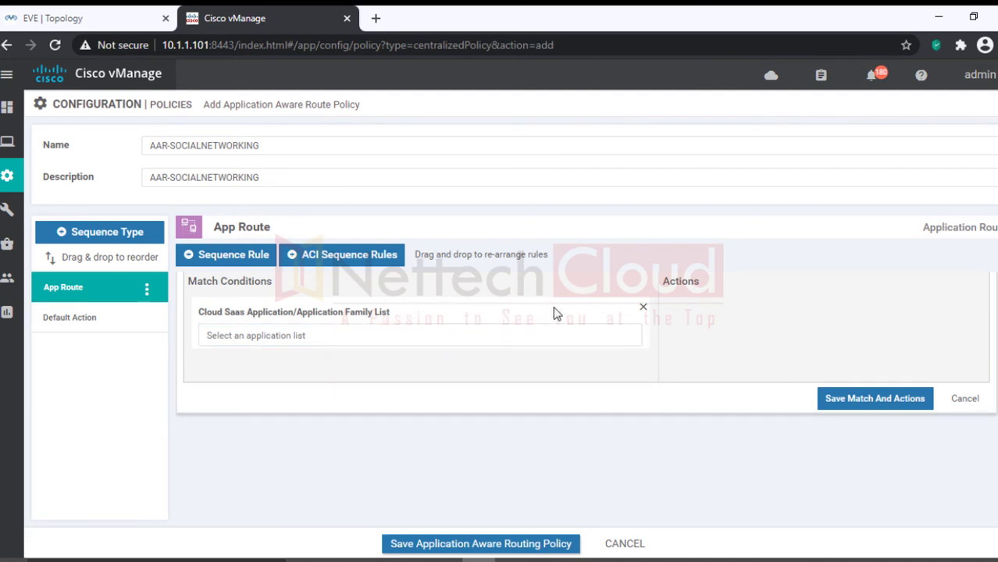
left_click(643, 307)
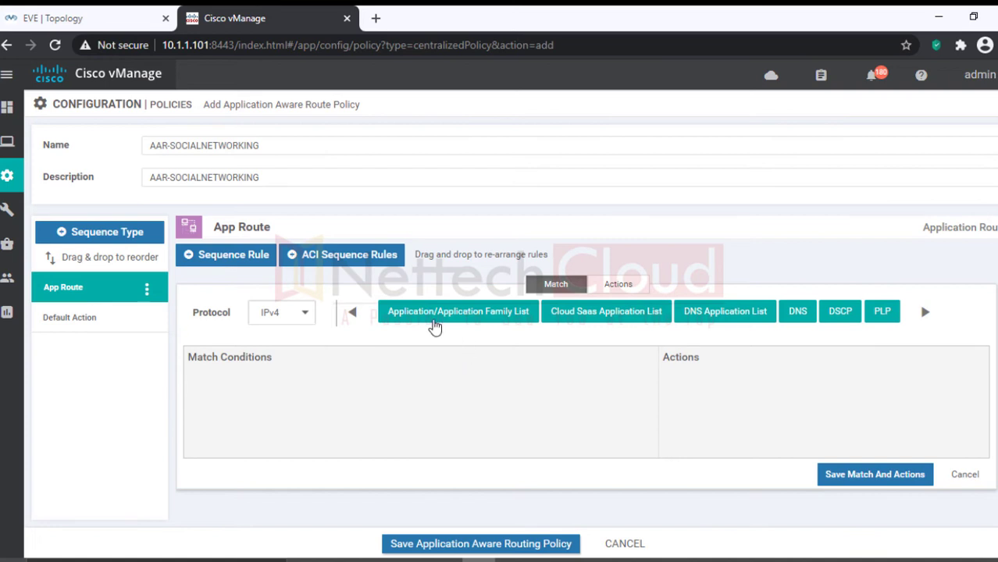
Step: Match the rule on the SocialNetworking-Apps application list and show its actions
left_click(443, 314)
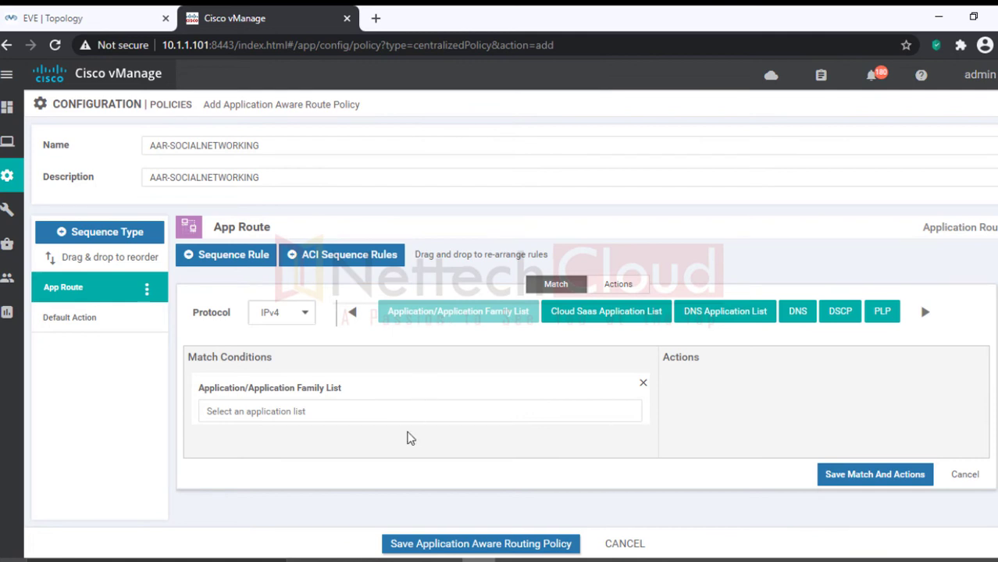
scroll(408, 434, "down", 1)
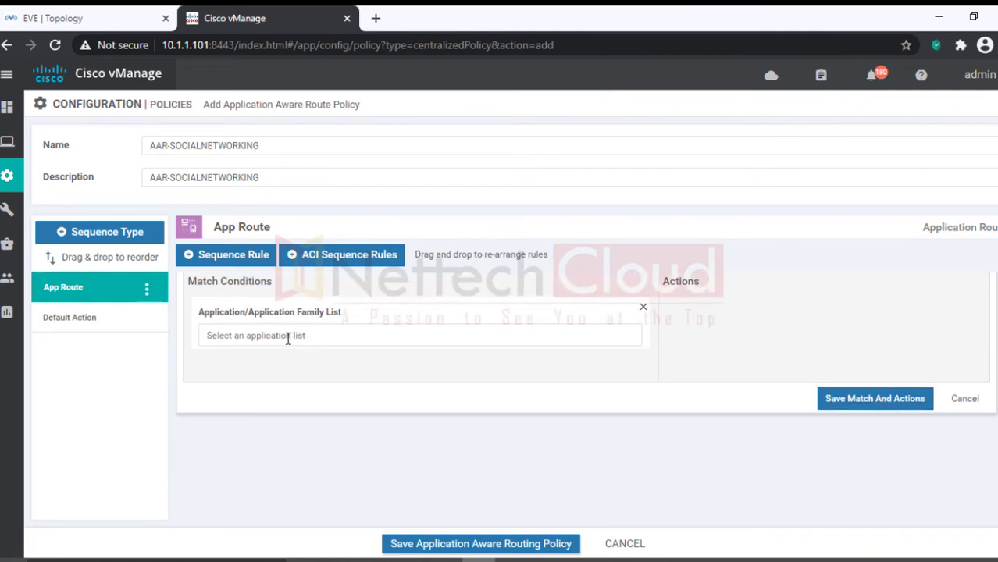
left_click(367, 337)
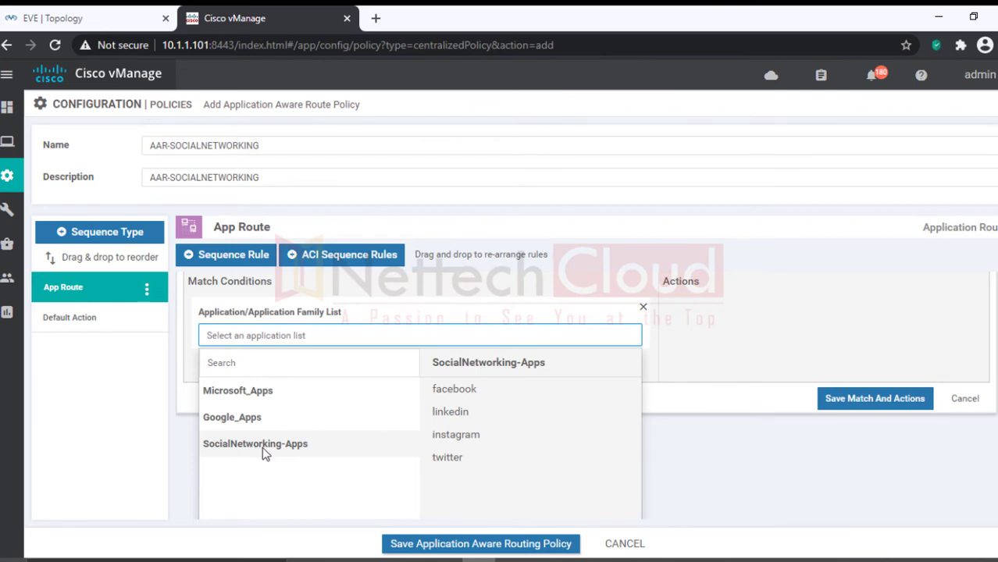
left_click(262, 447)
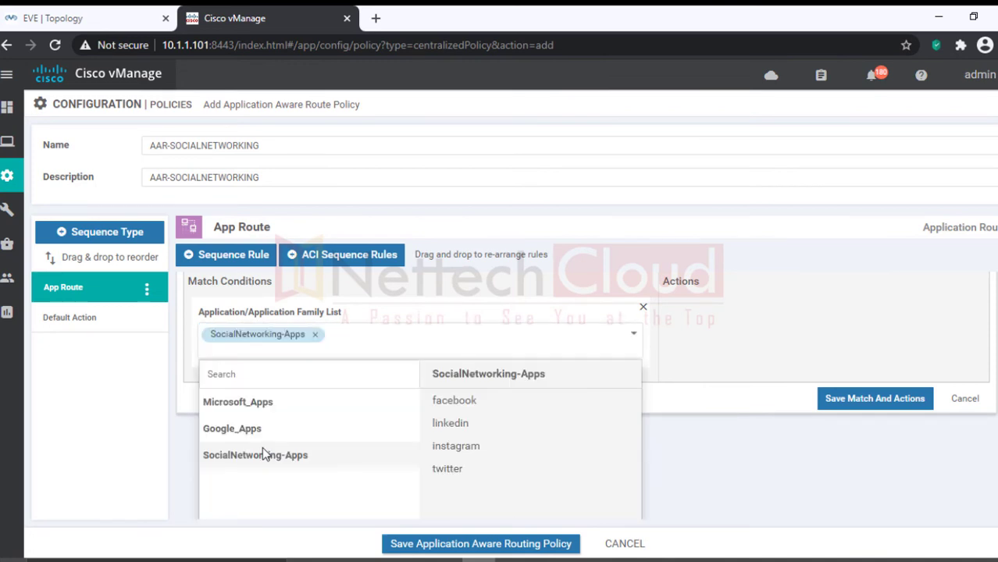
left_click(395, 308)
left_click(465, 370)
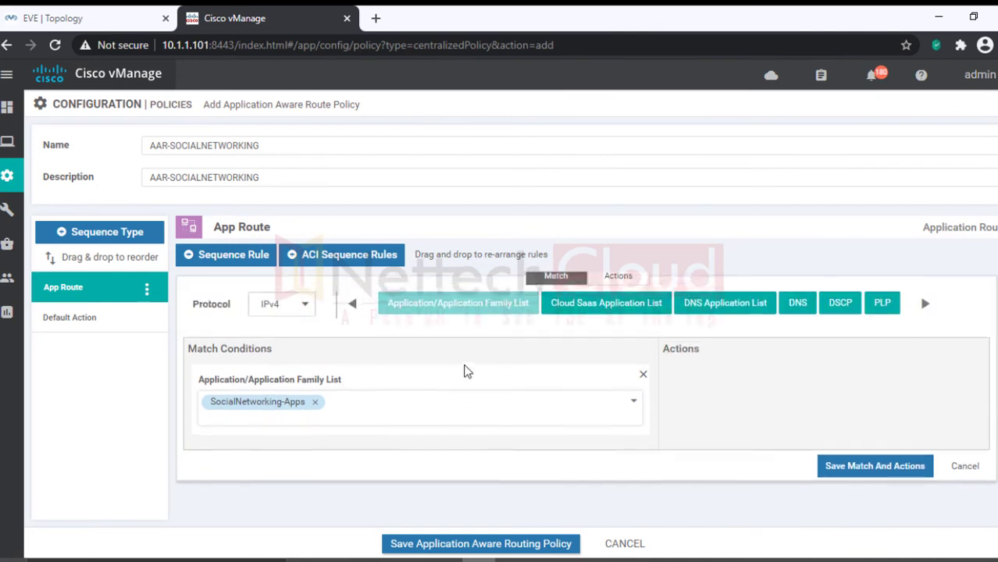
left_click(617, 286)
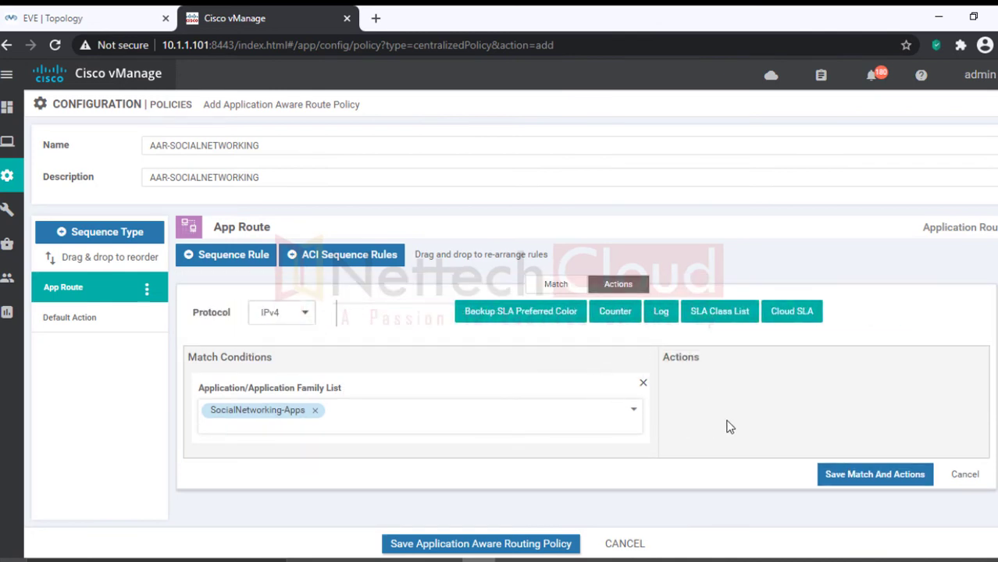
Step: Add an SLA Class List action and browse the available SLA classes
left_click(719, 319)
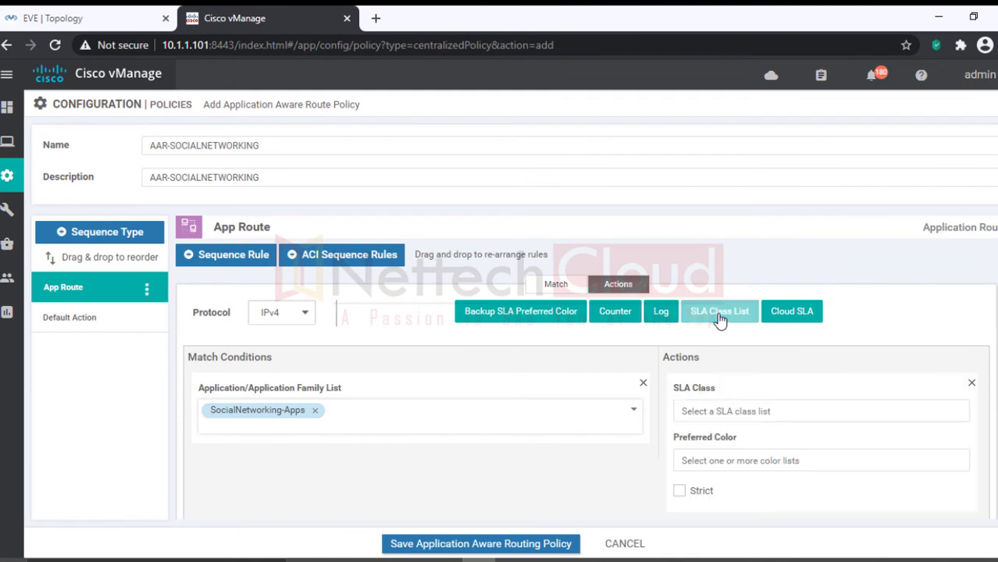
left_click(751, 411)
left_click(735, 439)
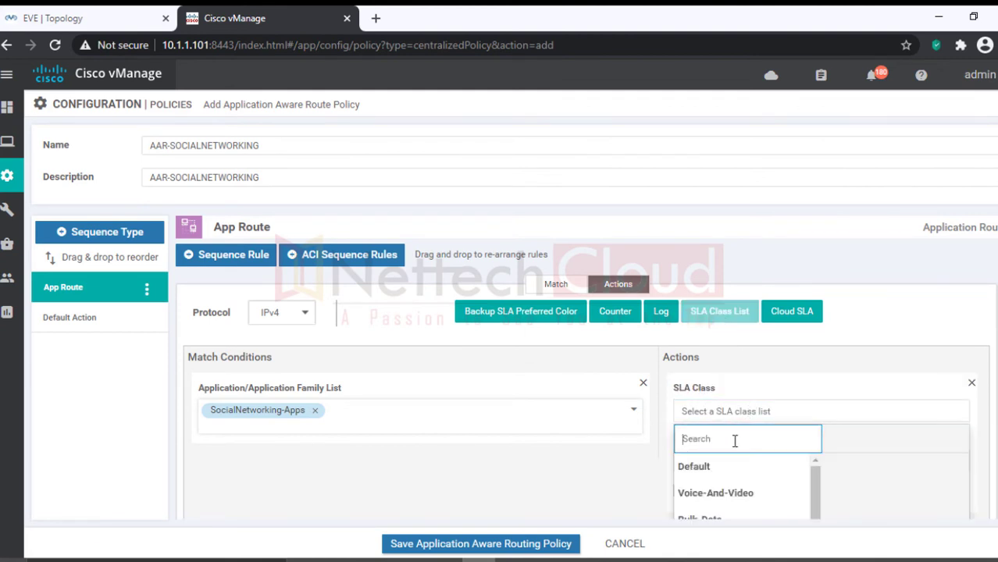
scroll(734, 441, "down", 2)
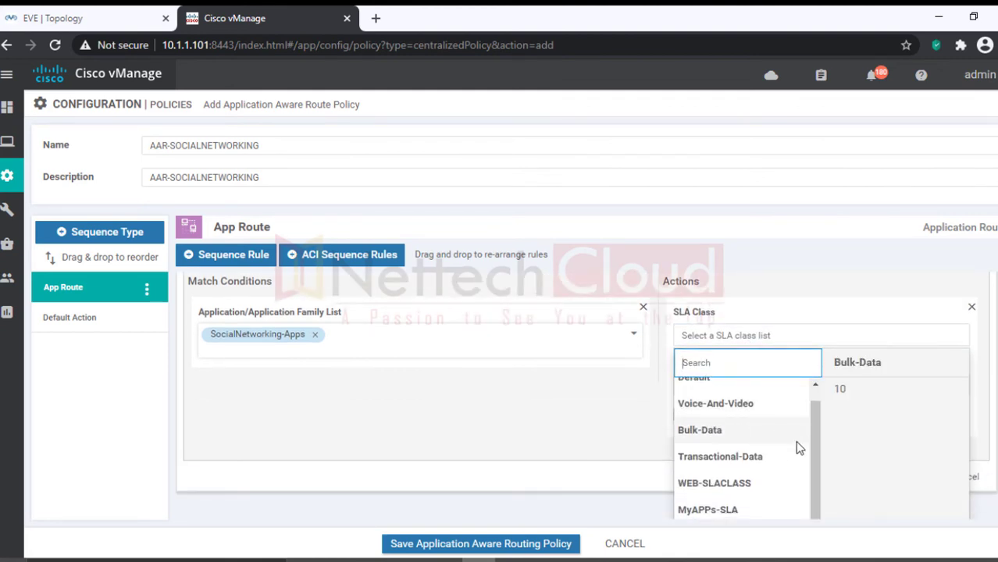
scroll(452, 352, "down", 4)
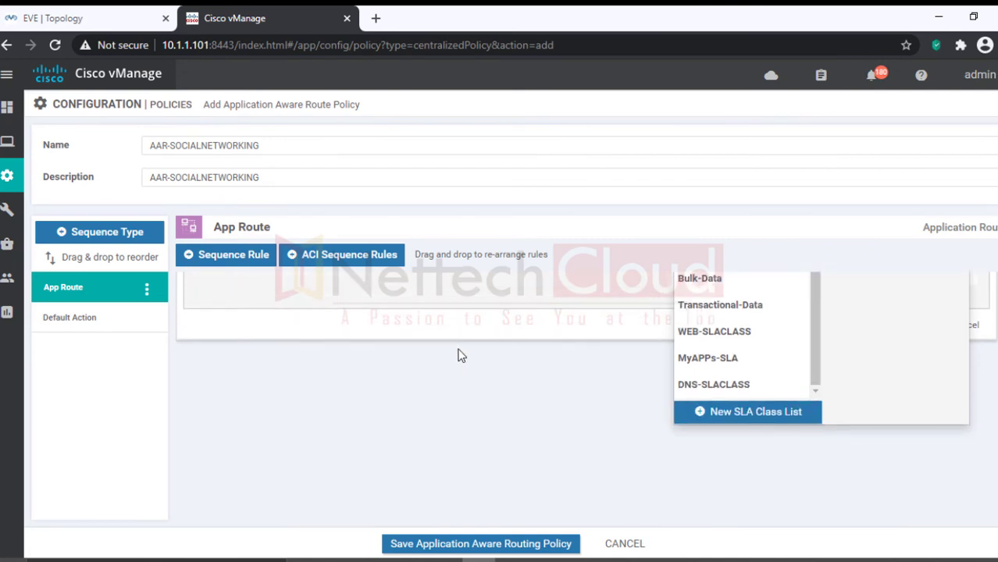
scroll(468, 357, "up", 1)
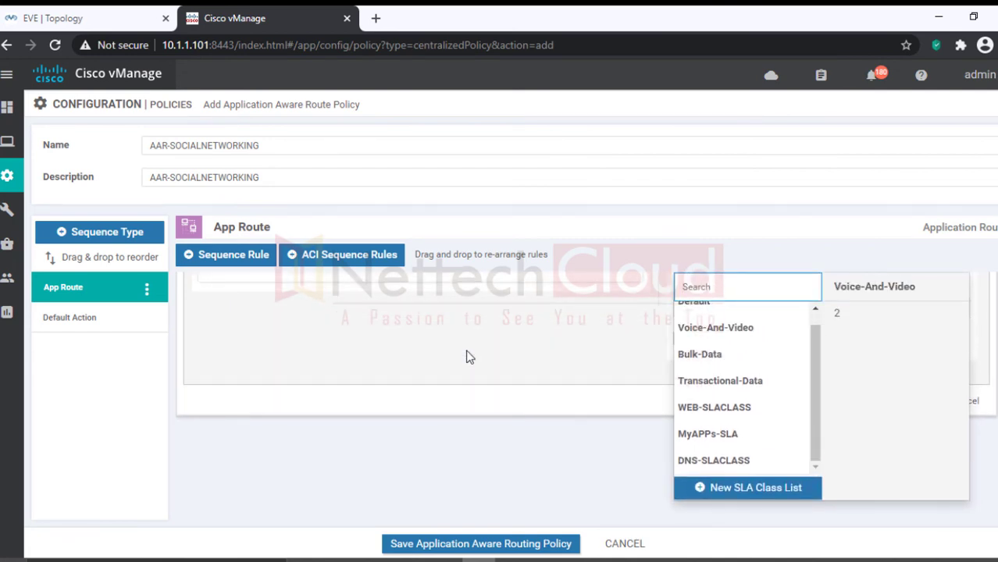
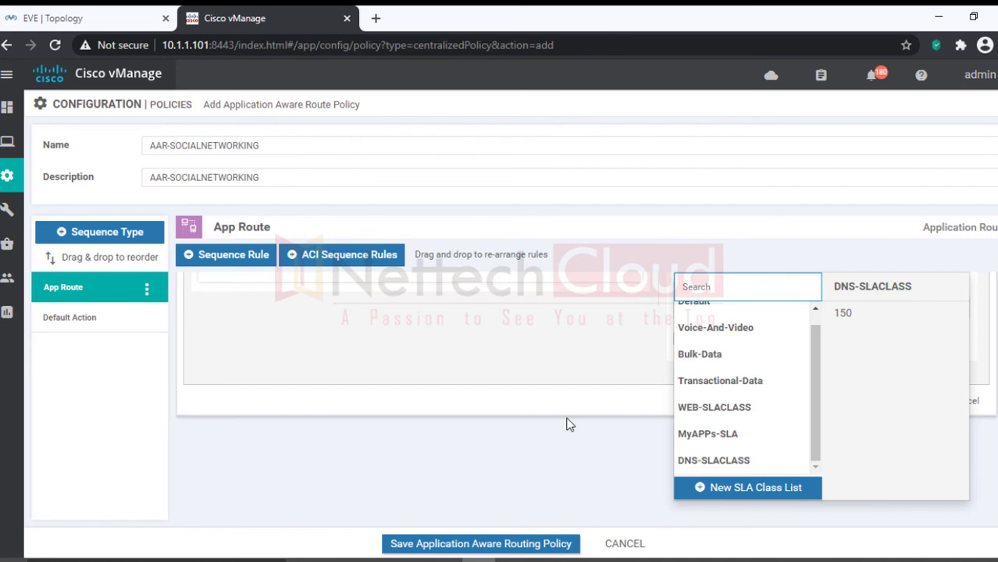
Step: Set the rule's SLA class to MyAPPs-SLA and recheck its SocialNetworking-Apps match conditions
left_click(707, 442)
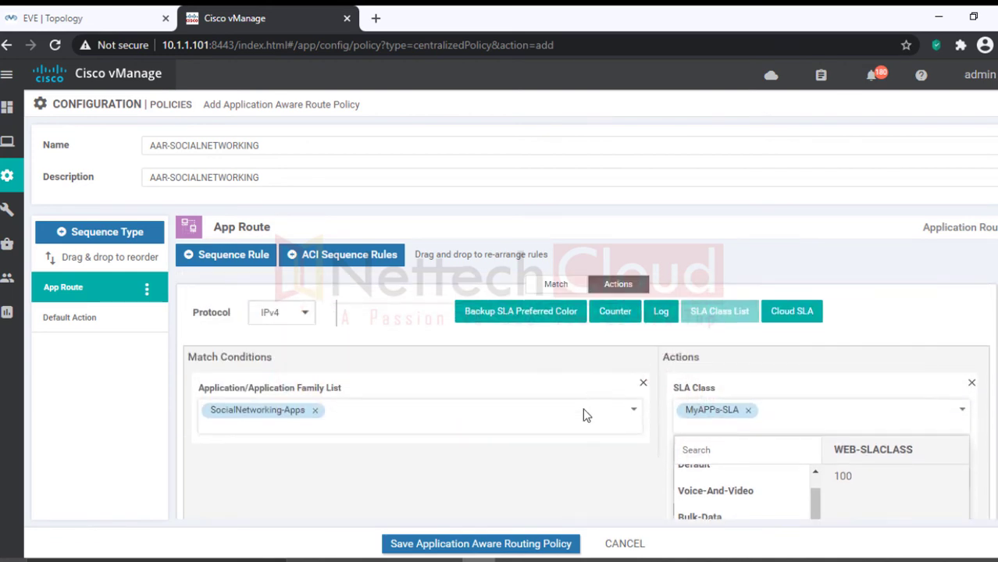
left_click(587, 414)
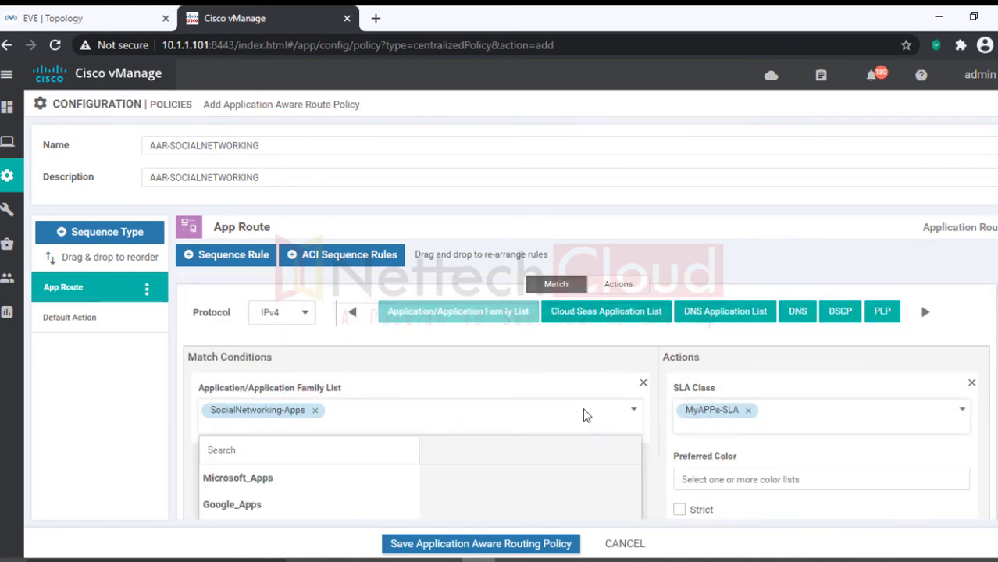
left_click(925, 315)
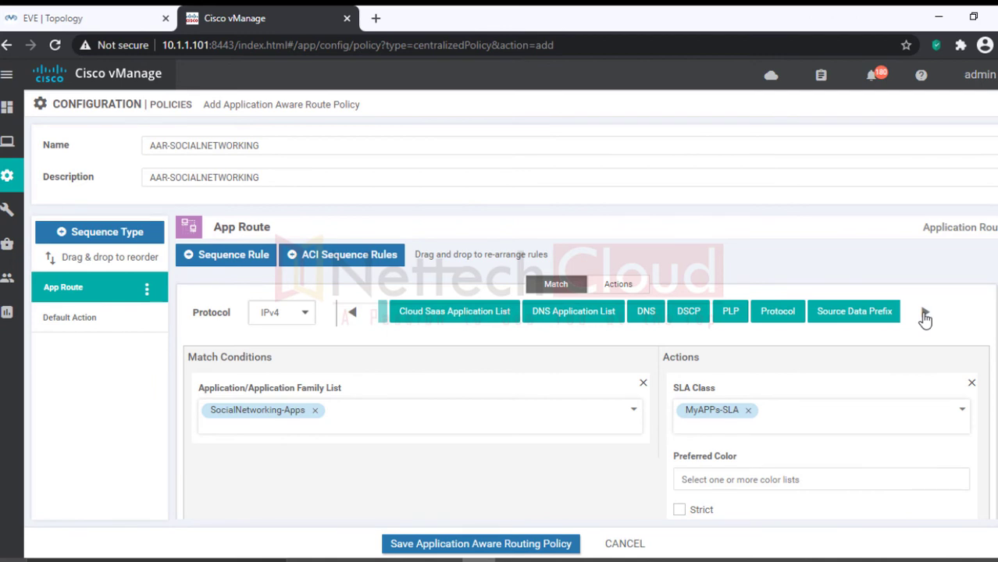
left_click(925, 315)
left_click(621, 287)
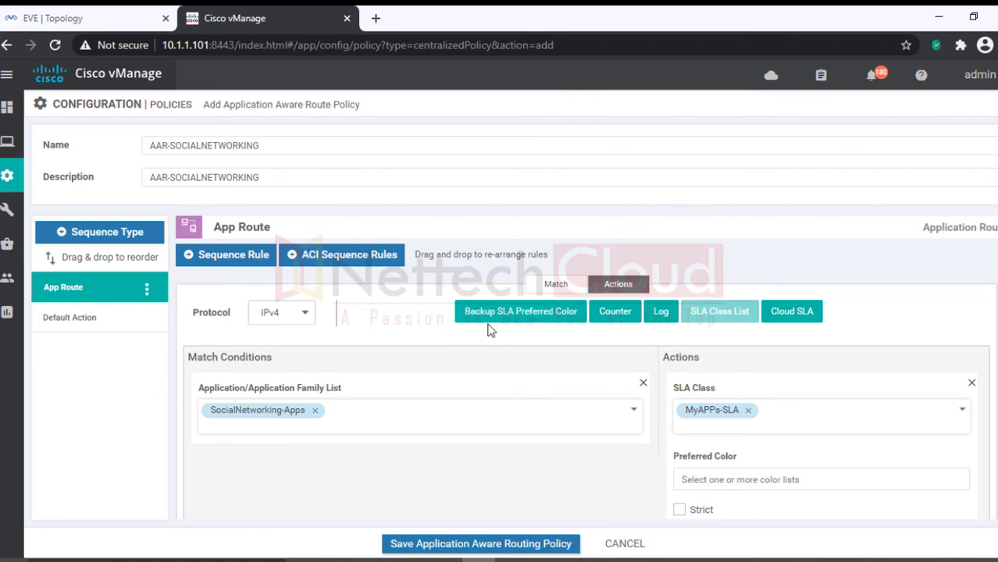
scroll(507, 343, "down", 2)
Step: Set the rule's preferred color to biz-internet
left_click(729, 404)
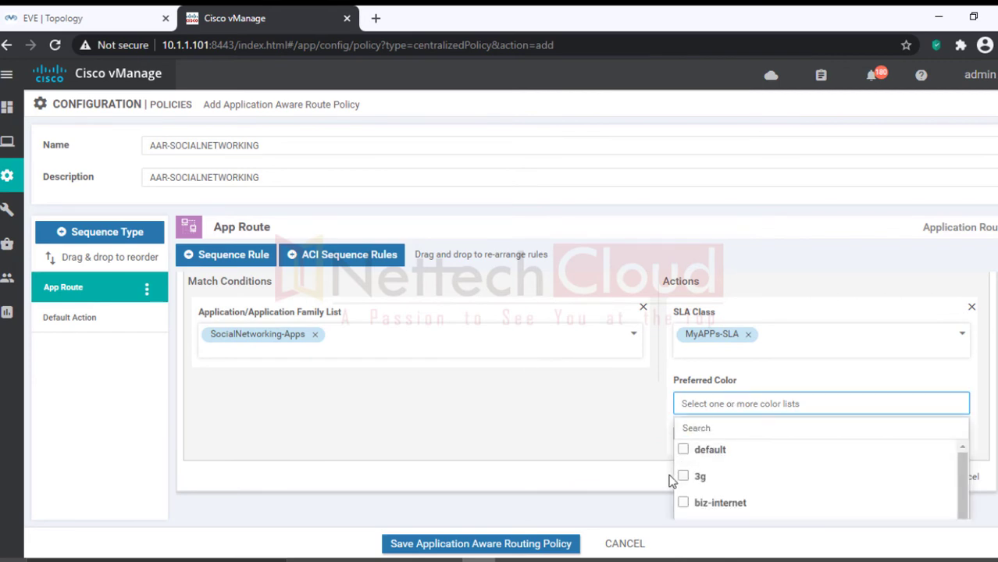
left_click(683, 502)
left_click(587, 417)
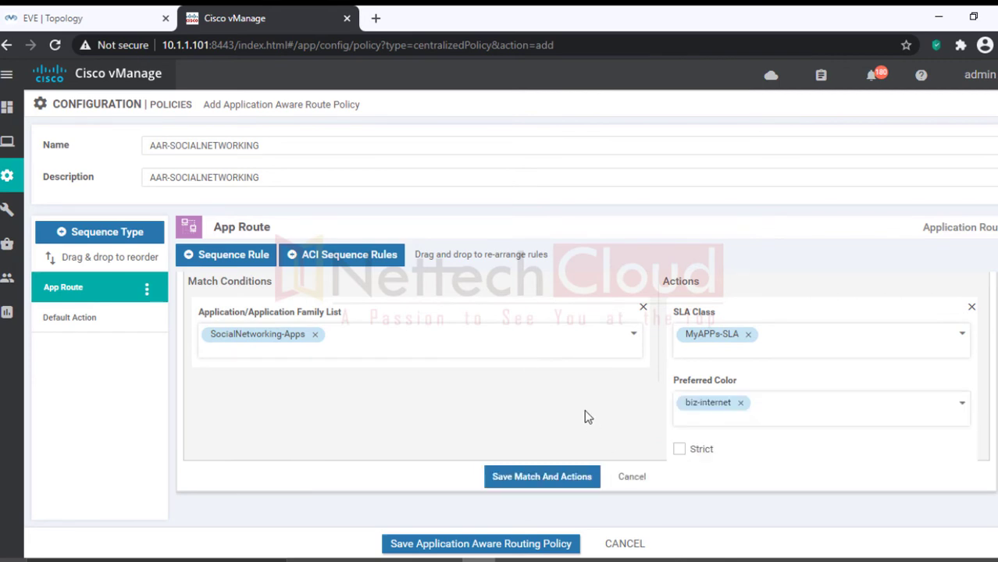
scroll(587, 417, "up", 2)
scroll(590, 418, "down", 2)
scroll(574, 410, "down", 2)
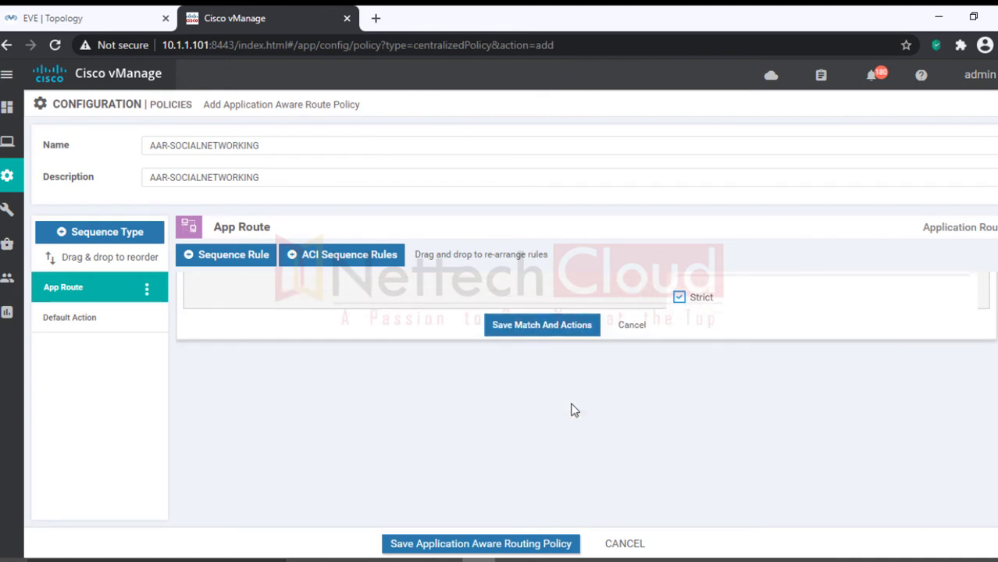
scroll(578, 417, "up", 1)
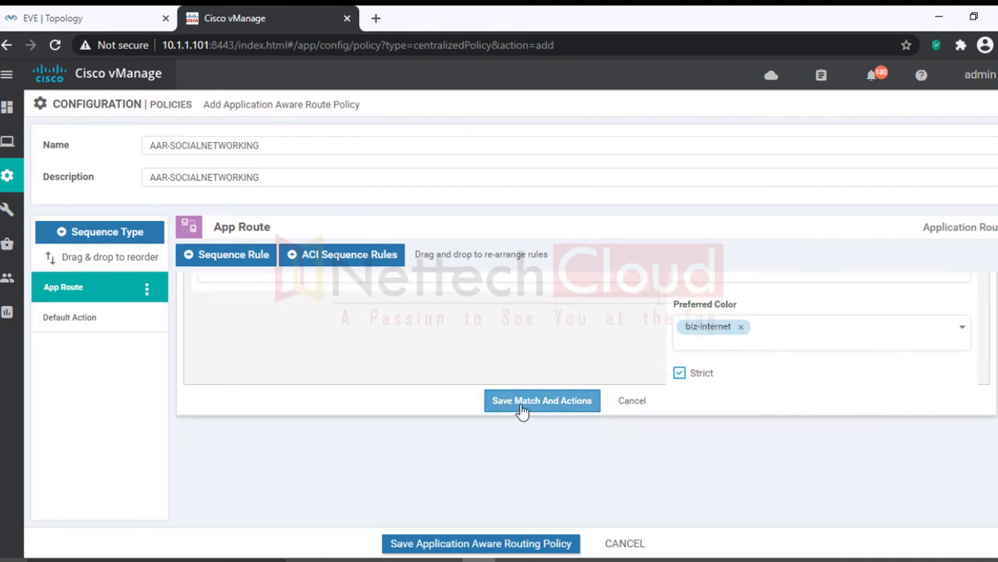
Step: Save the rule, review the default action, and save the AAR-SOCIALNETWORKING policy
left_click(522, 406)
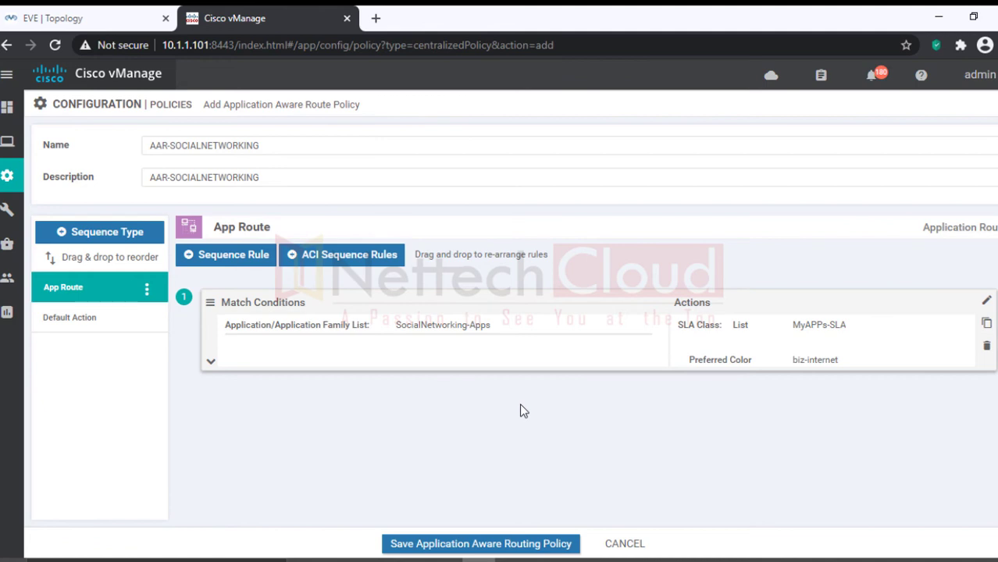
left_click(106, 319)
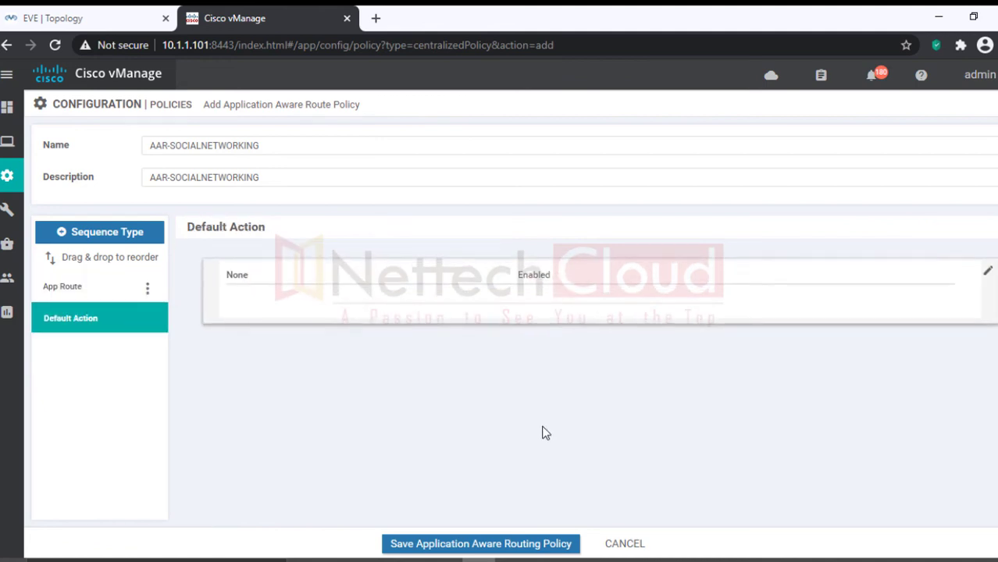
left_click(488, 543)
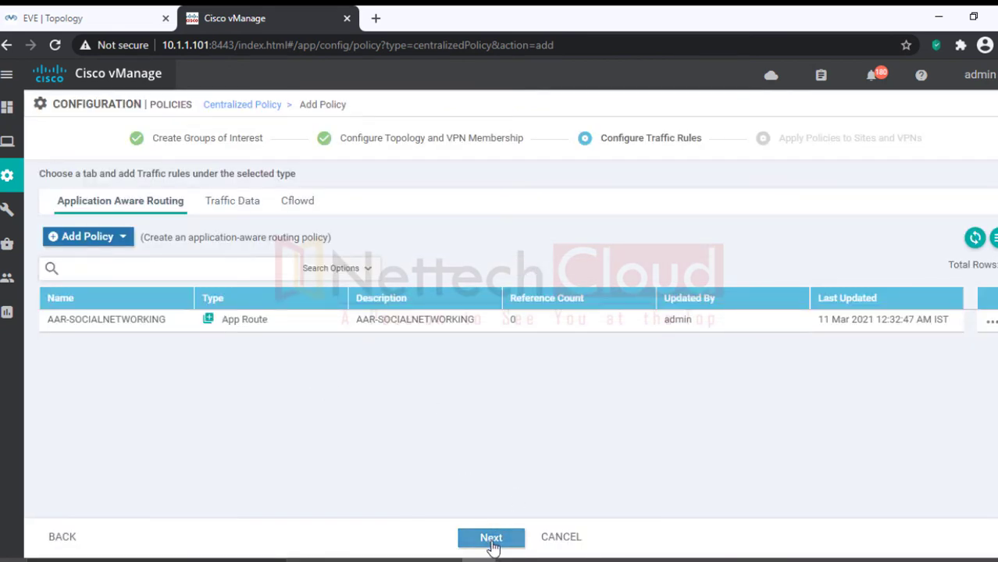
Step: Enter CENTRALIZED_APPLICATIONS-BASED-POLICY as the centralized policy's name and description
left_click(491, 539)
left_click(217, 210)
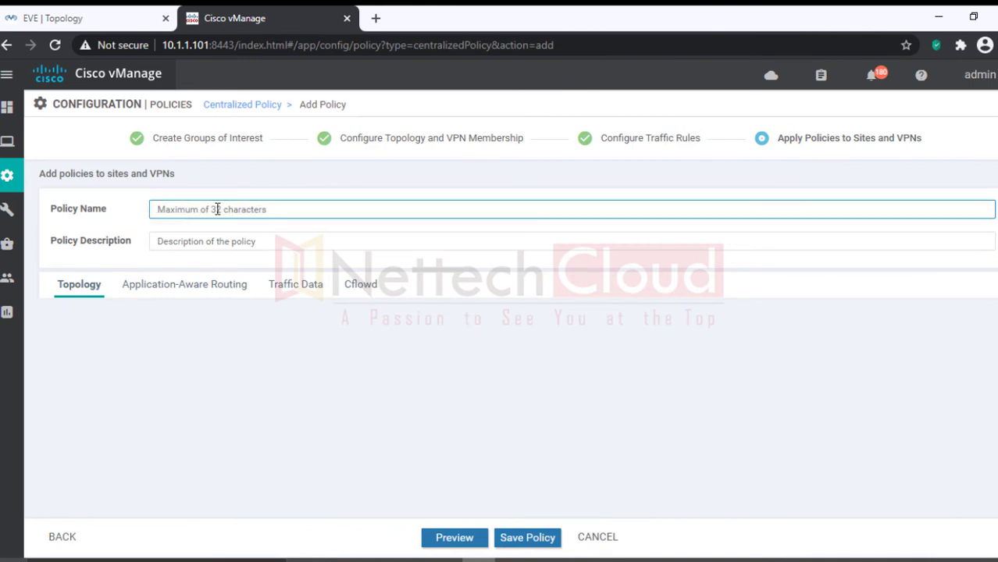
type("CENTRALIZED")
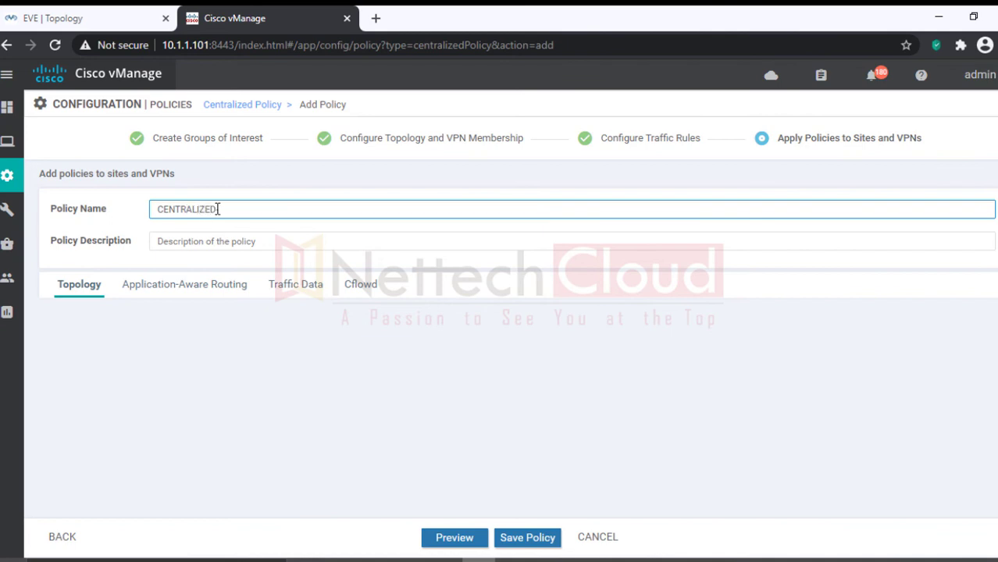
type("_APPLICATIONS-BASE")
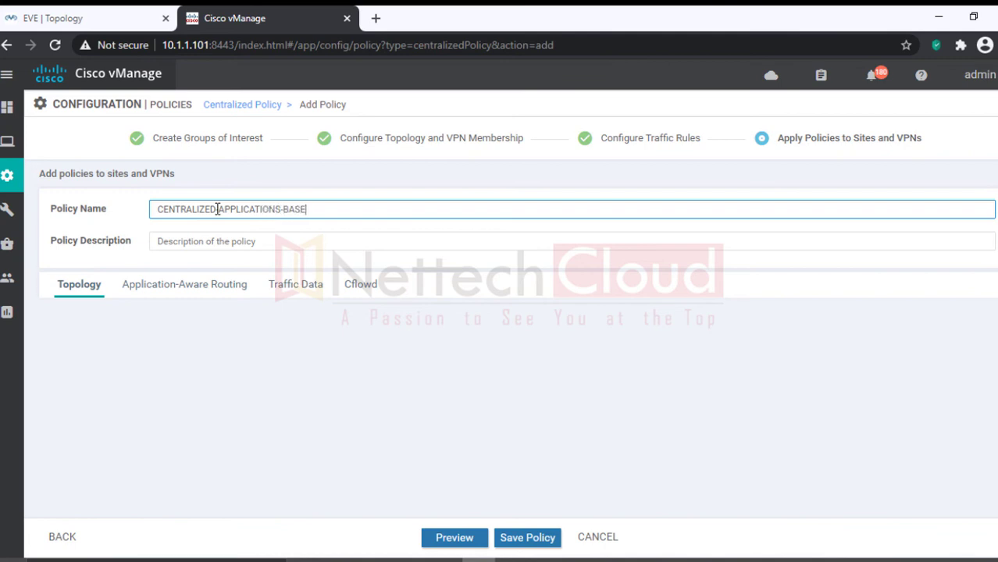
type("D-POLICY")
left_click_drag(346, 209, 153, 209)
key("ctrl+c")
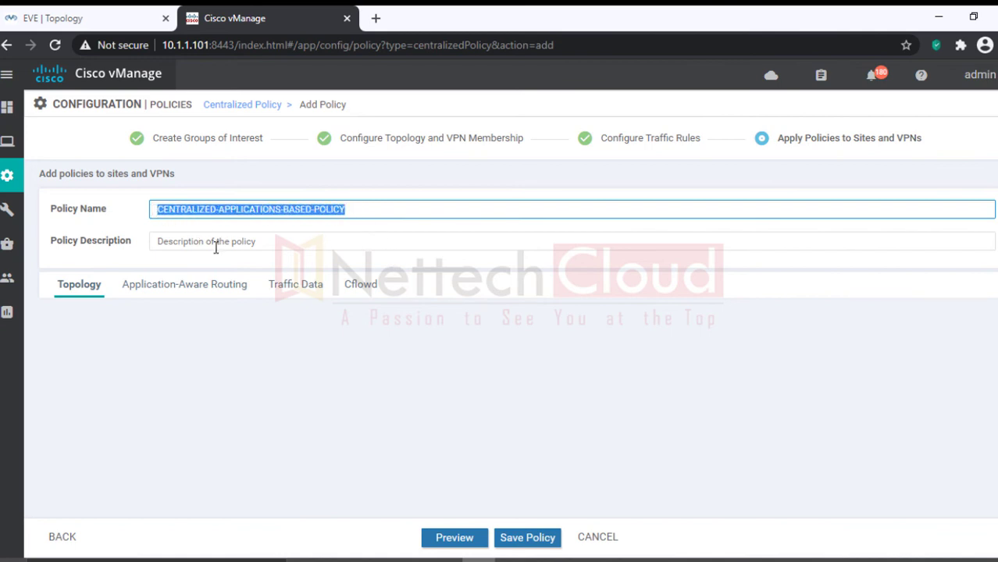
left_click(216, 245)
key("ctrl+v")
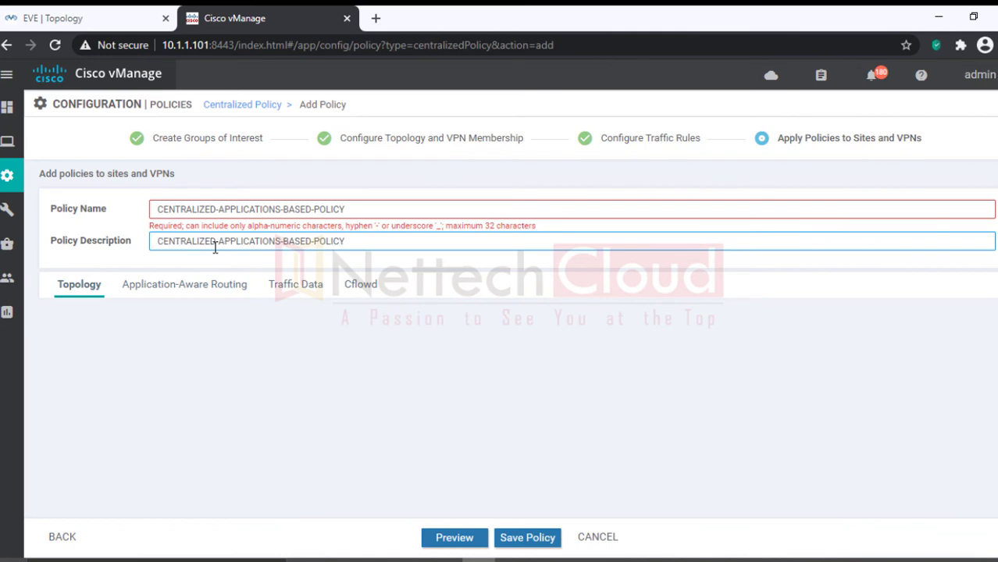
Step: Shorten the name to CENTRALIZED_APPLICATIONSBASED without the hyphen and copy it into the description
left_click(195, 345)
left_click(352, 210)
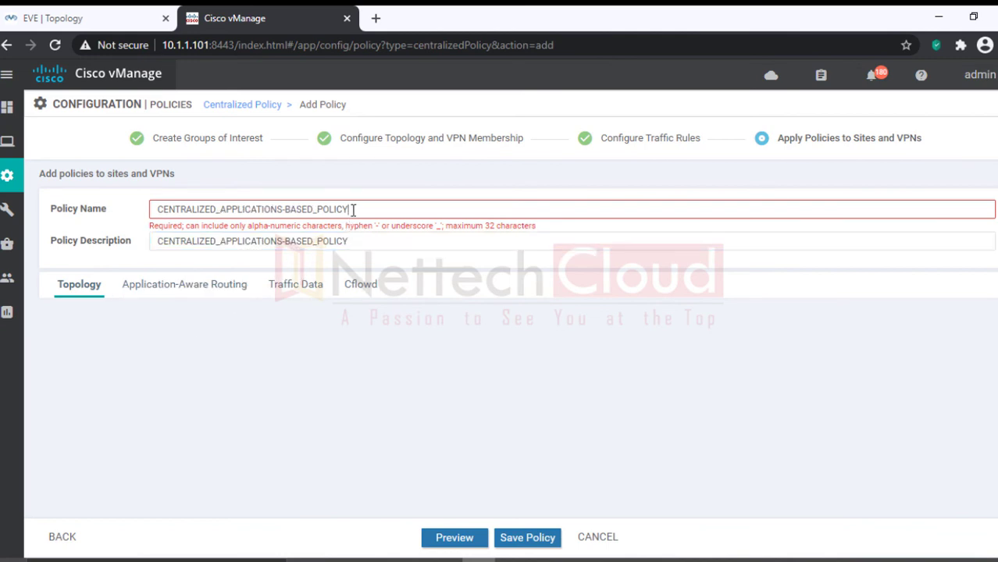
key("BackSpace")
key("BackSpace")
key("BackSpace")
key("BackSpace")
key("BackSpace")
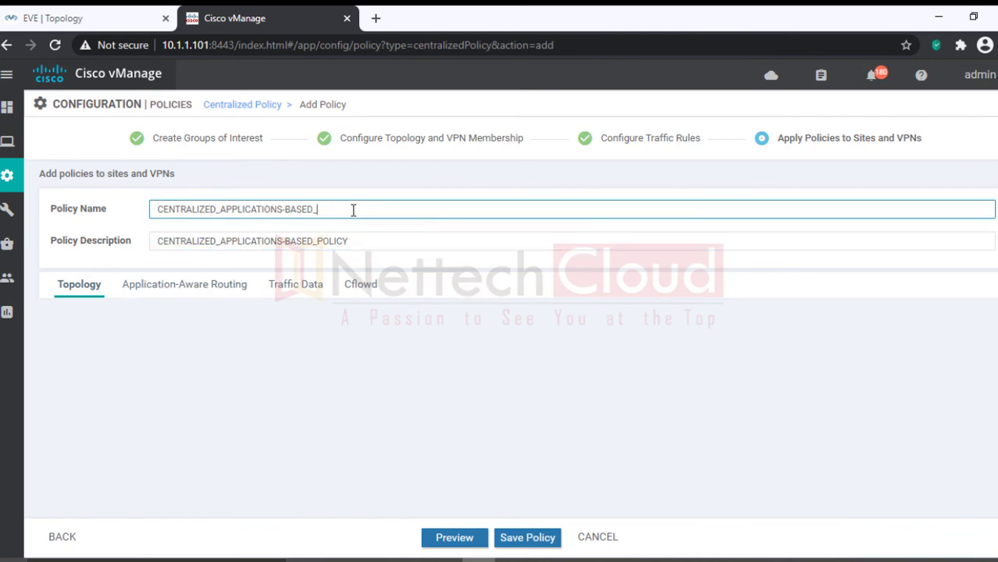
left_click_drag(343, 211, 151, 208)
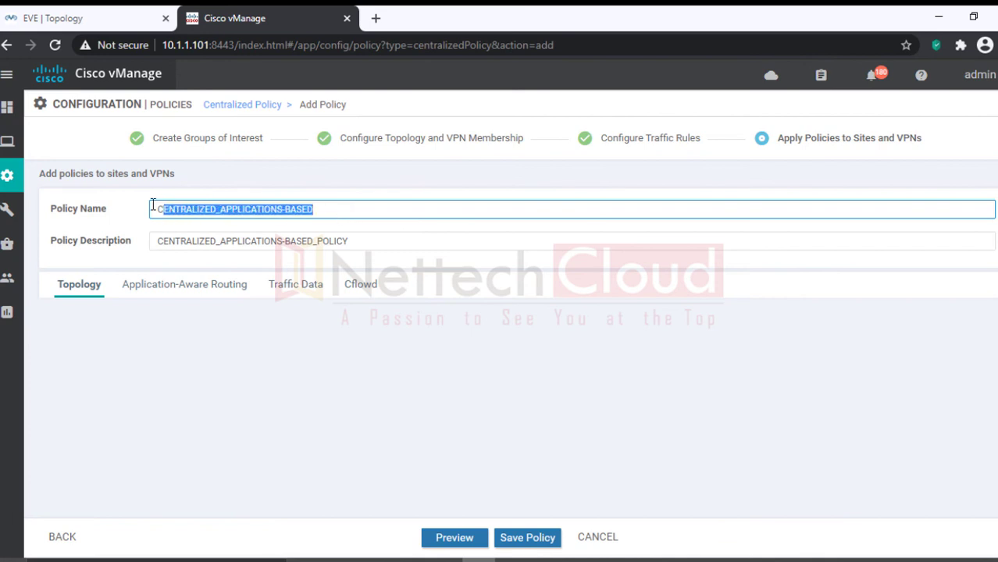
left_click(287, 211)
key("BackSpace")
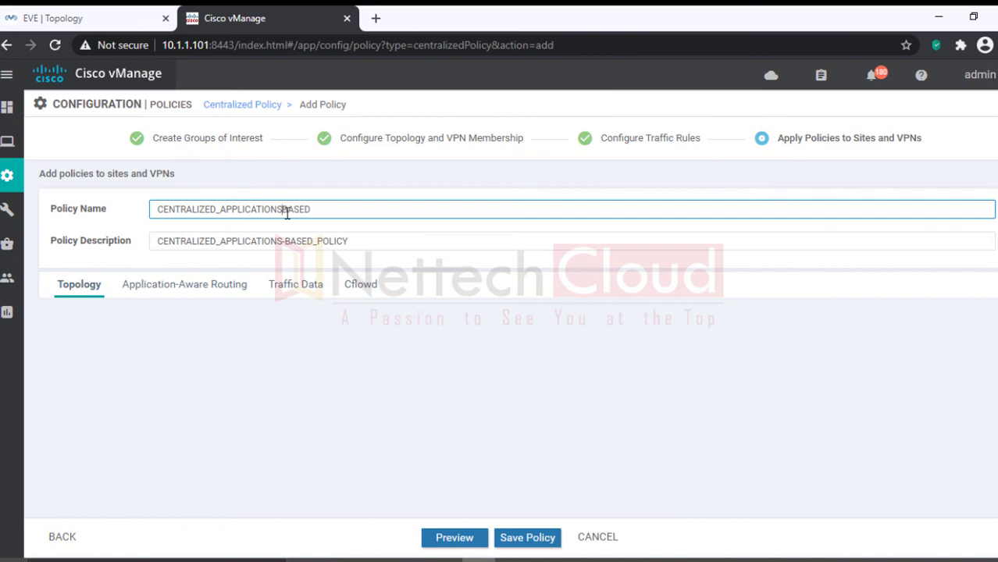
left_click_drag(315, 209, 31, 211)
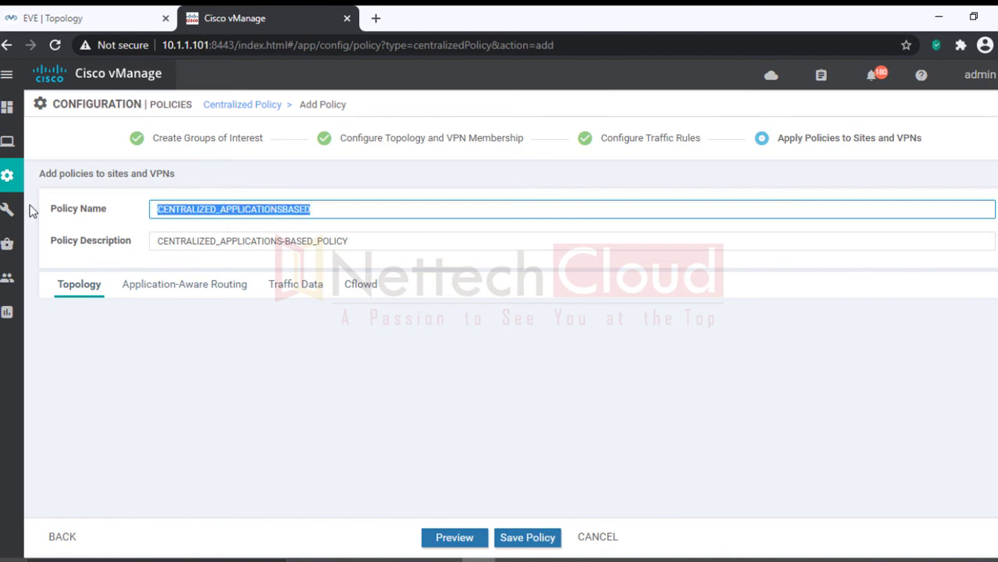
left_click_drag(365, 240, 44, 216)
key("ctrl+v")
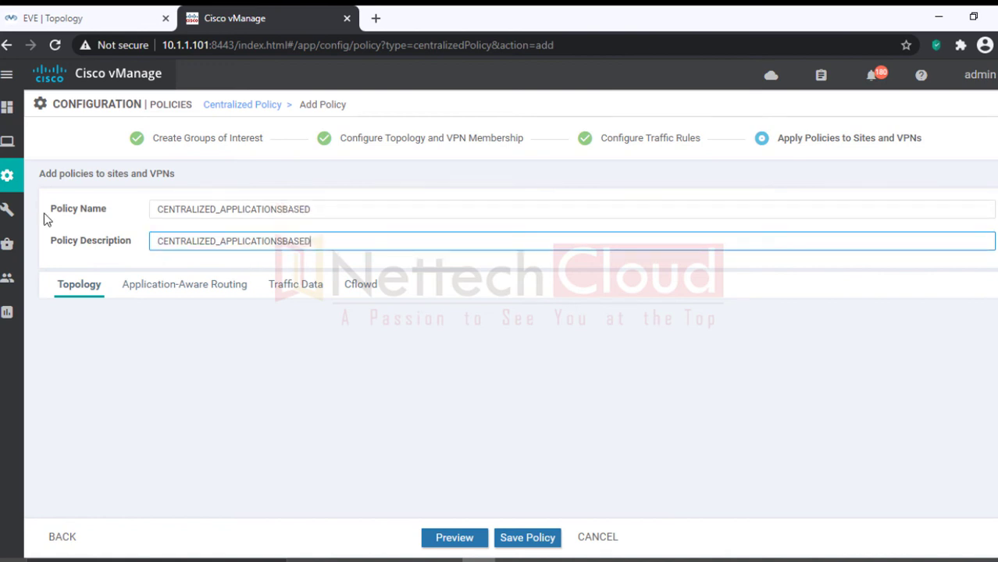
left_click(182, 288)
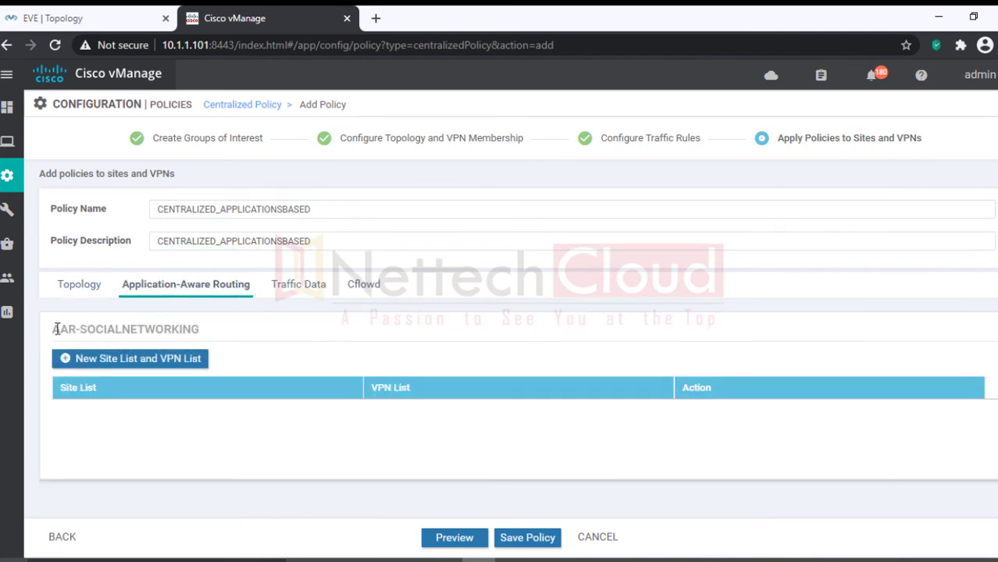
Step: Start a new assignment and select site lists BR1-SITEID2 and BR2-SITEID3
left_click_drag(55, 329, 189, 342)
left_click(206, 343)
left_click(75, 363)
scroll(175, 378, "up", 1)
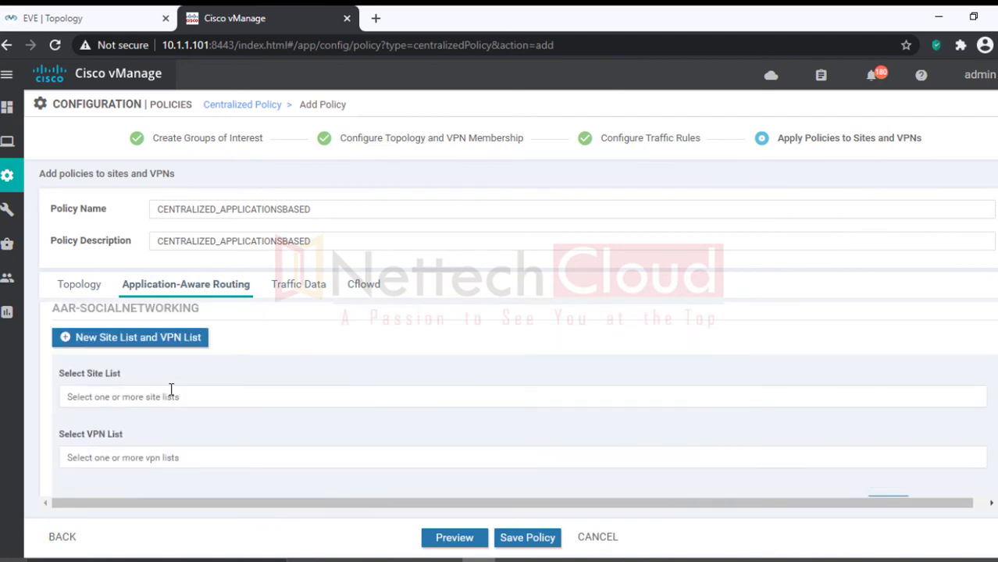
left_click(153, 394)
left_click(70, 448)
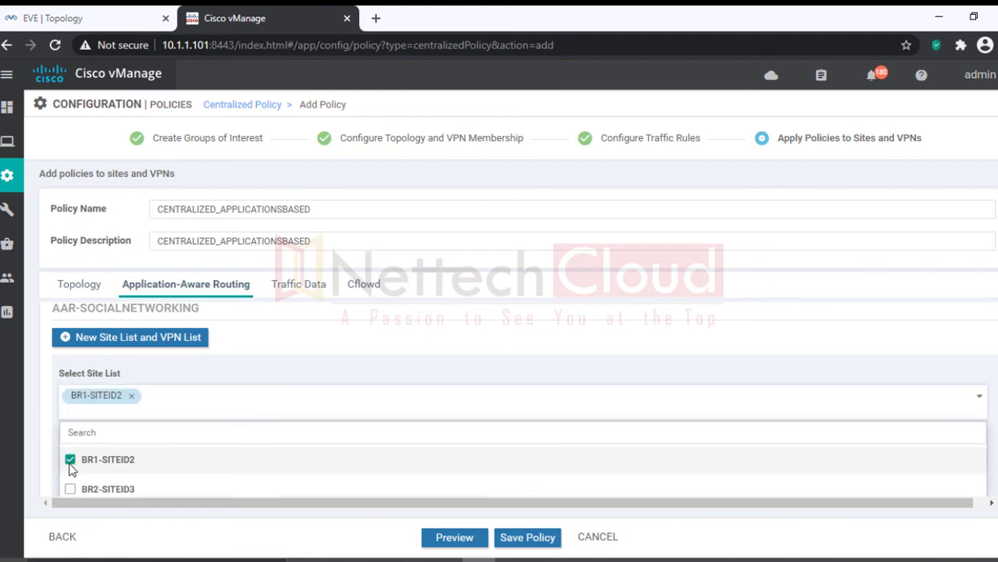
left_click(69, 490)
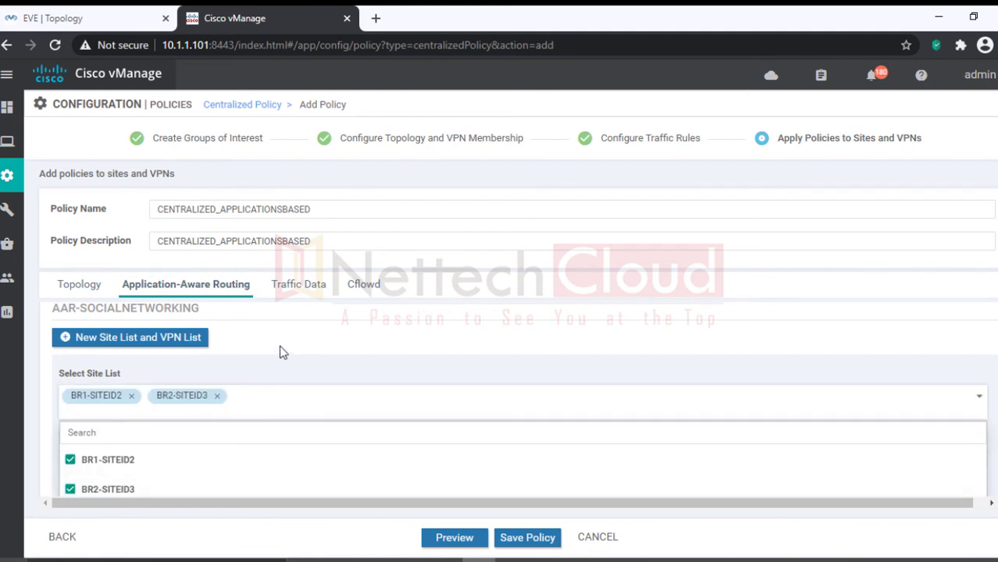
scroll(281, 345, "down", 3)
left_click(240, 417)
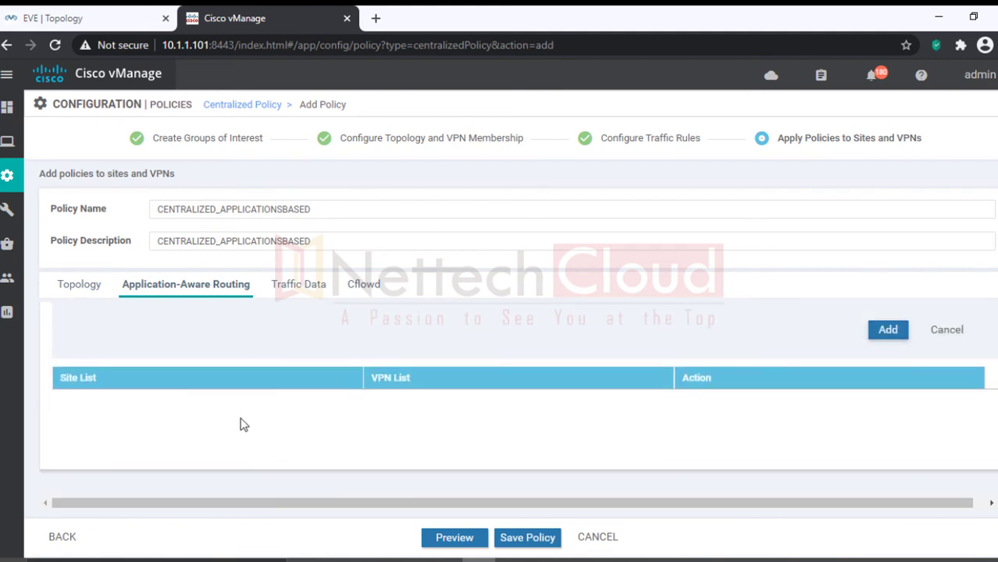
scroll(308, 419, "up", 1)
scroll(308, 419, "up", 2)
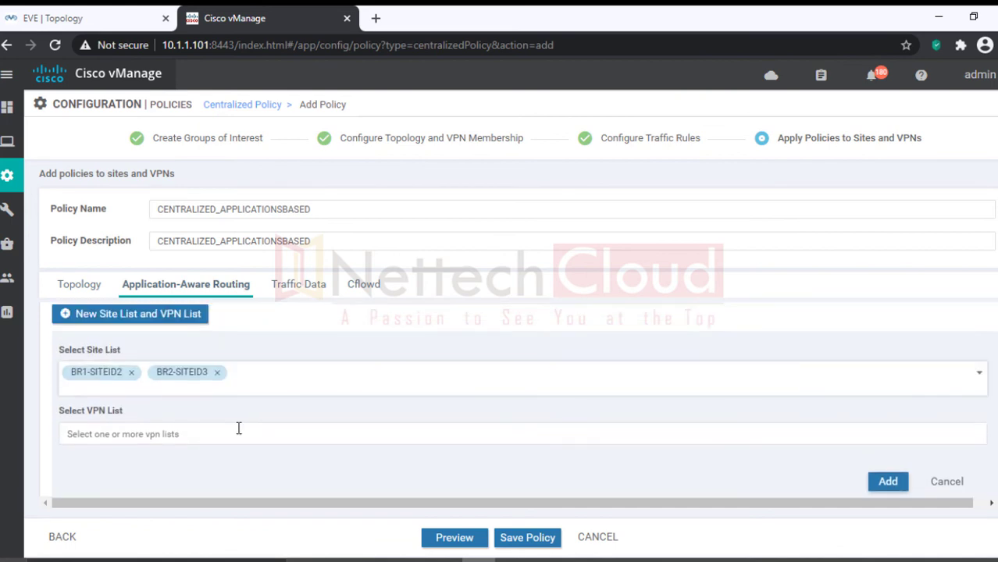
Step: Select VPN list VPN10, verify the sites, and add the assignment
left_click(238, 428)
left_click(72, 486)
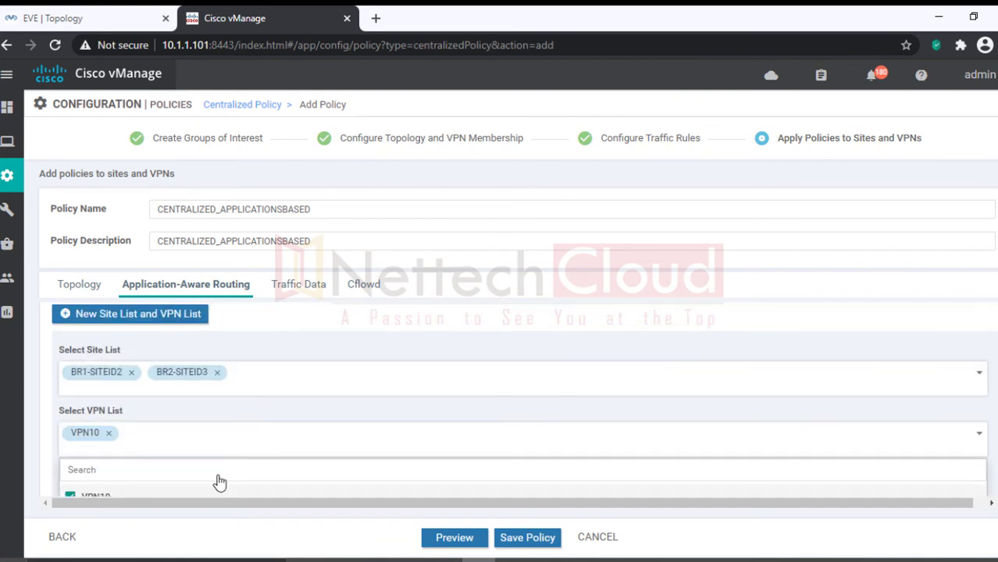
left_click(366, 364)
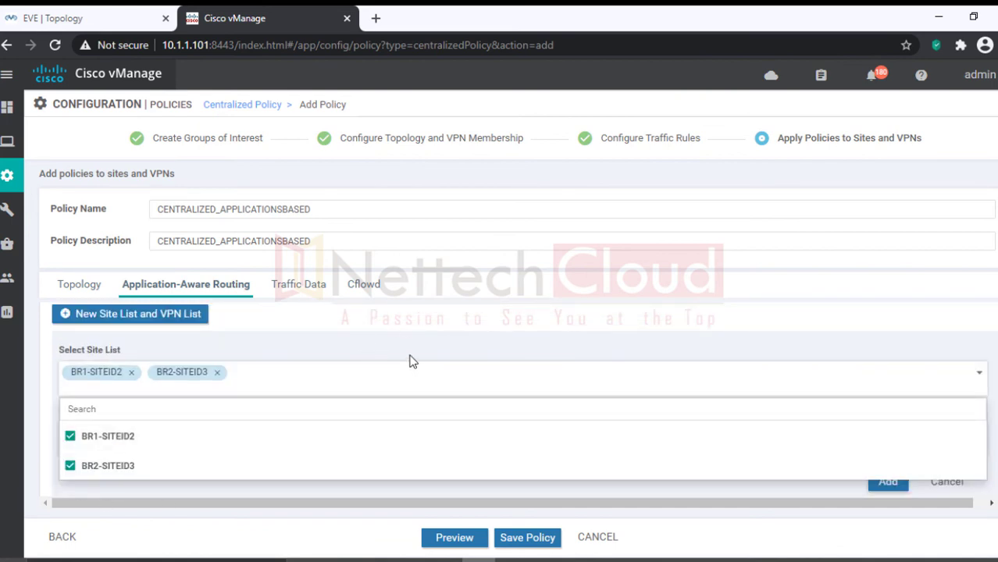
scroll(478, 394, "down", 1)
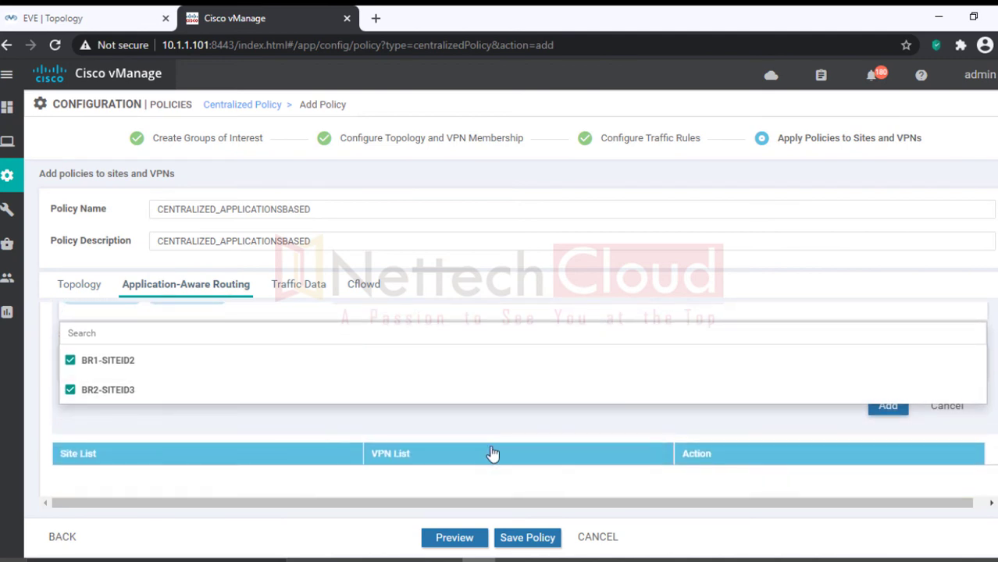
left_click(479, 428)
scroll(340, 397, "up", 1)
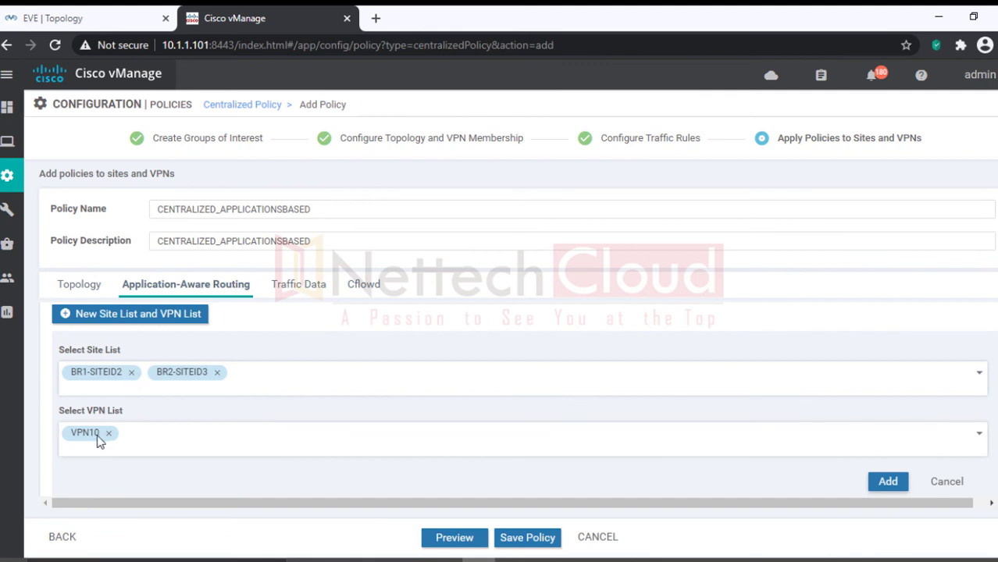
left_click(888, 481)
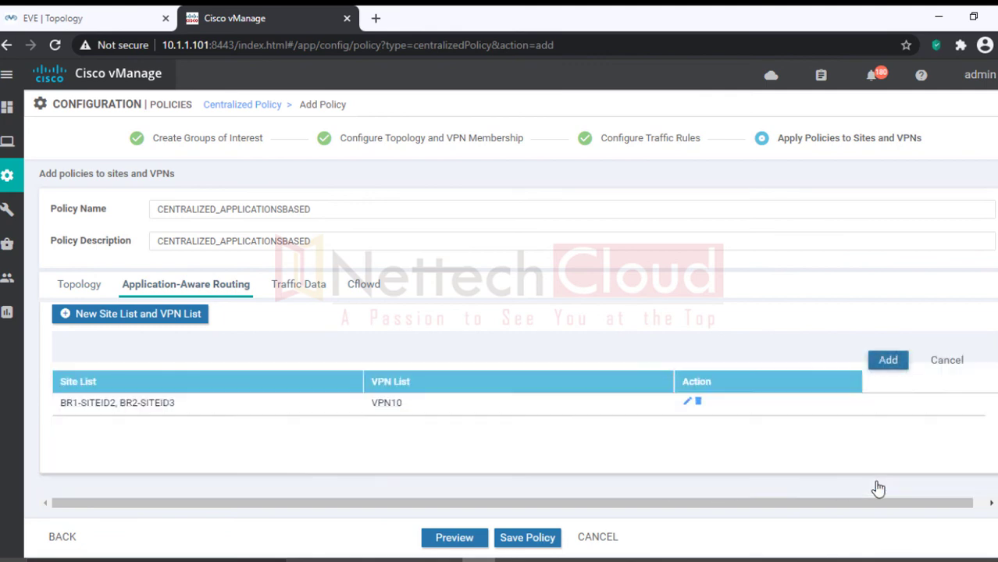
Step: Save the centralized policy and confirm it is listed inactive beside active CENTRAL-POLICY1
left_click(522, 551)
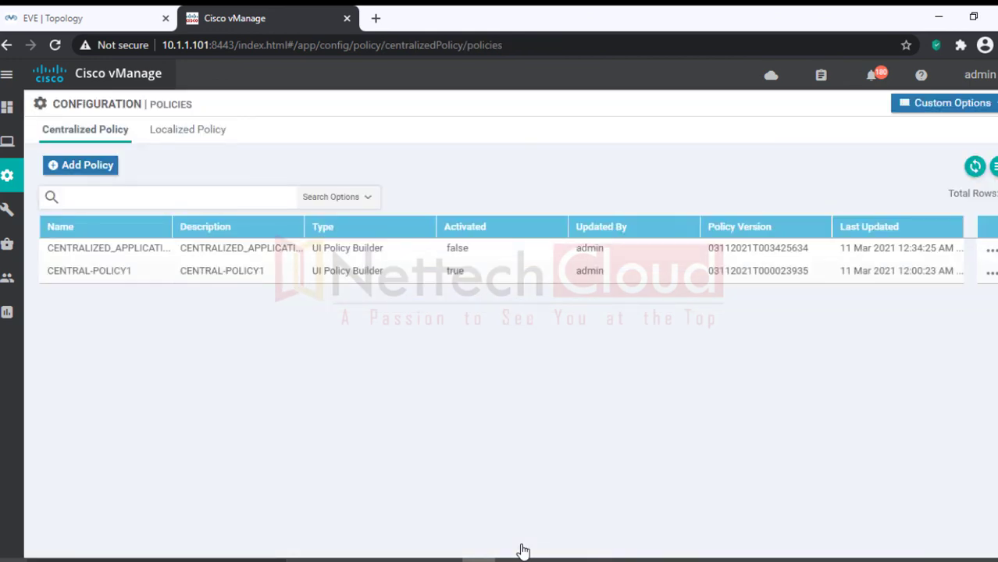
mouse_move(19, 288)
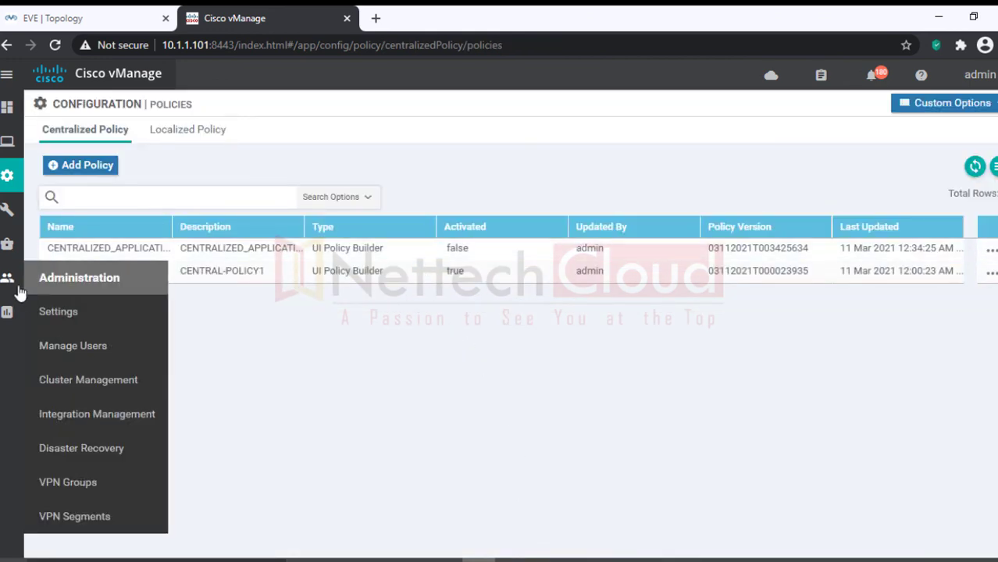
left_click_drag(45, 272, 472, 277)
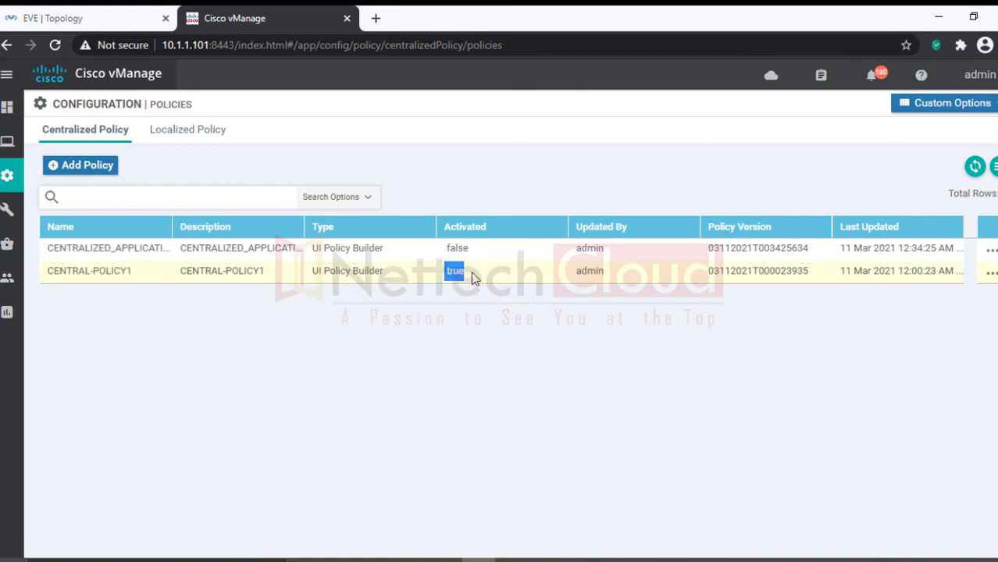
left_click_drag(57, 254, 178, 251)
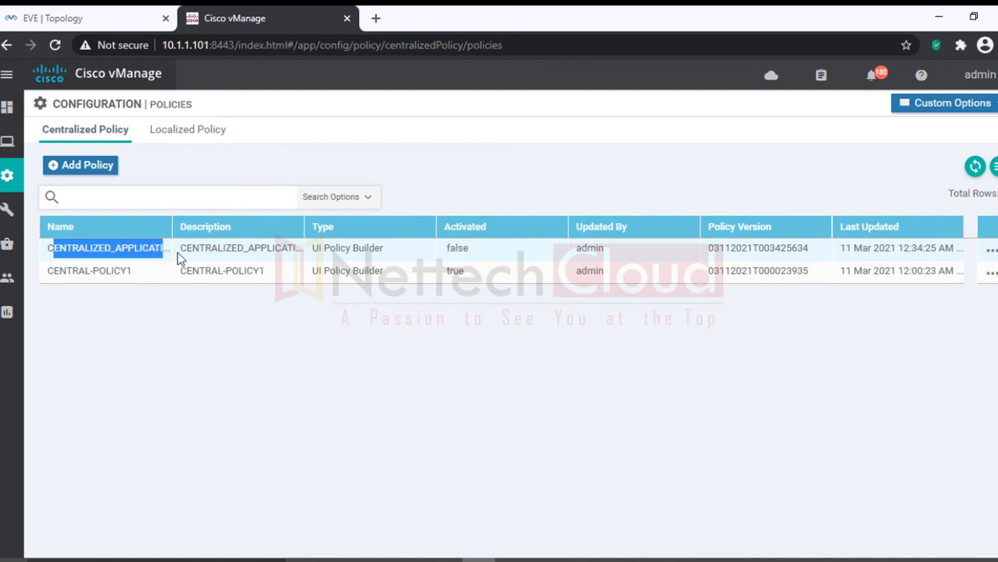
mouse_move(446, 277)
left_mouse_down()
mouse_move(460, 273)
mouse_move(463, 286)
left_mouse_up()
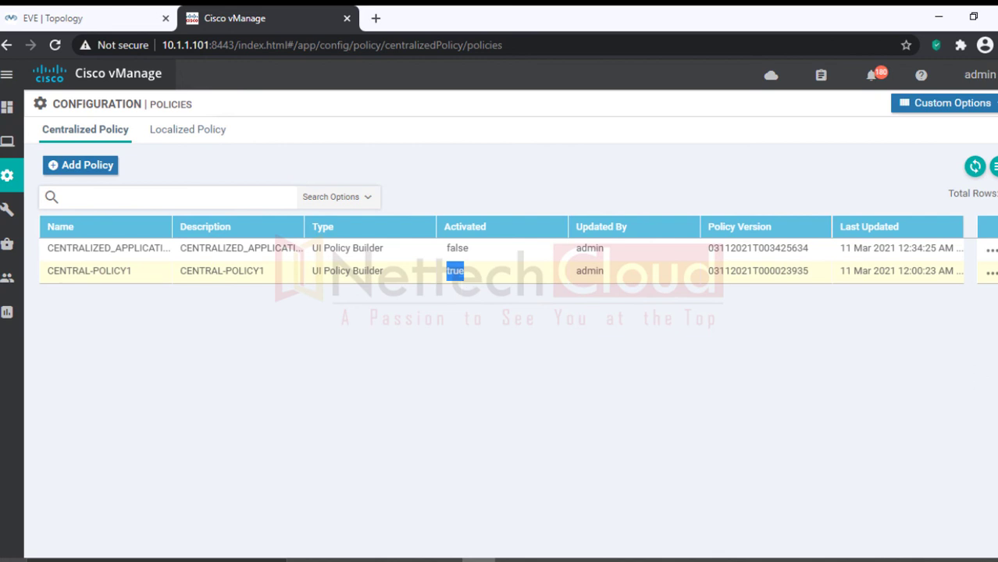
left_click(990, 274)
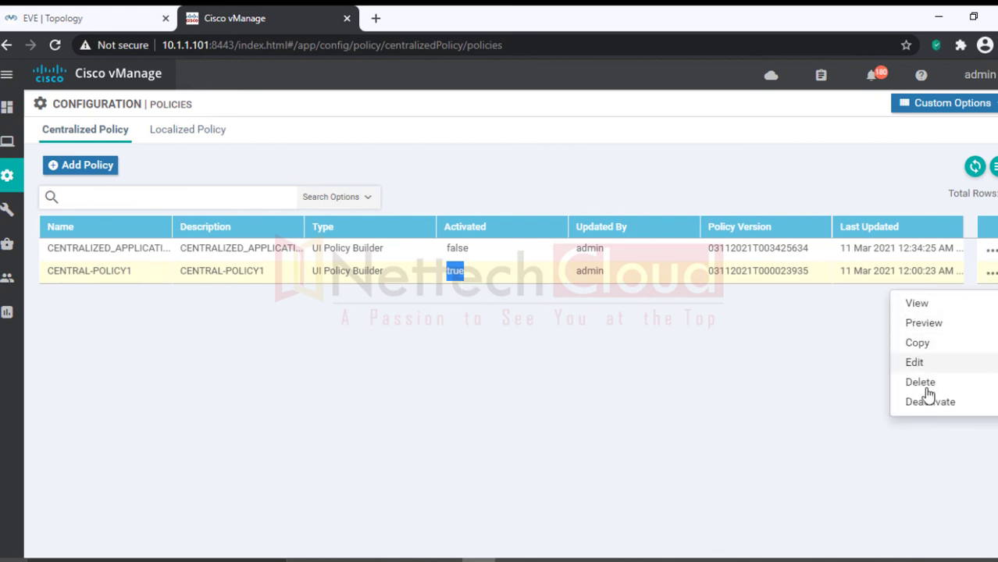
left_click(742, 403)
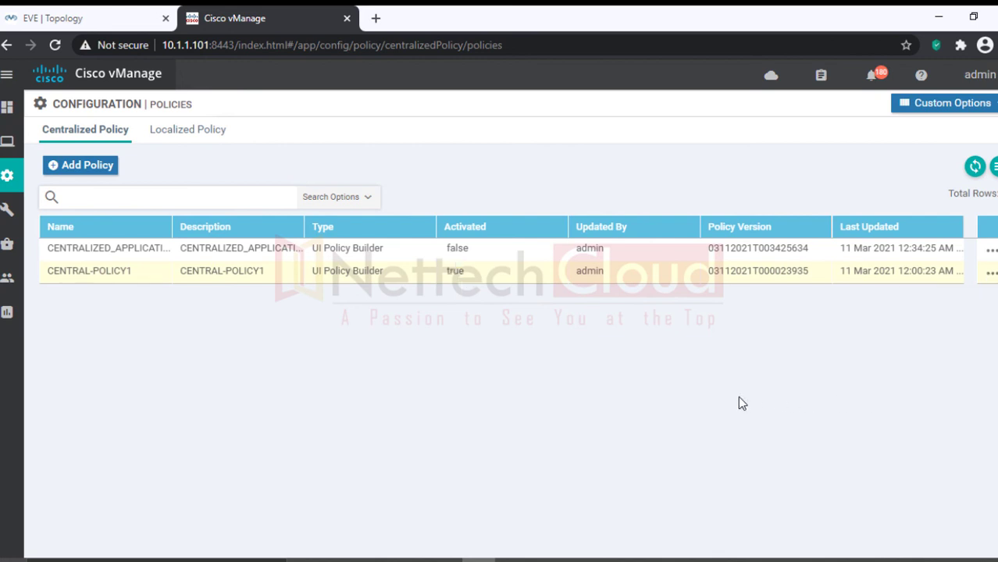
Step: Activate CENTRALIZED_APPLICATIONSBASED on the reachable vSmart 10.1.1.103
left_click(990, 249)
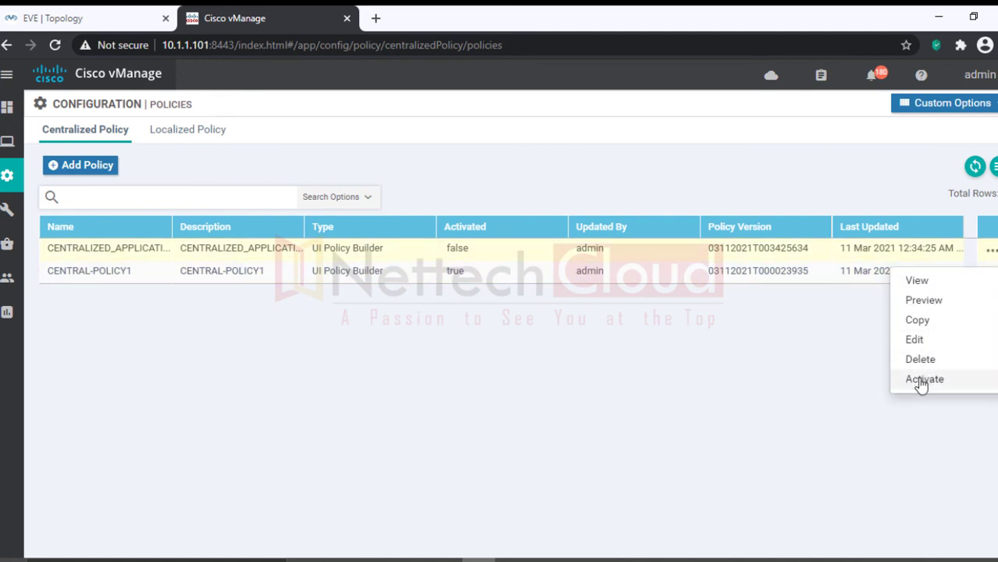
left_click(922, 380)
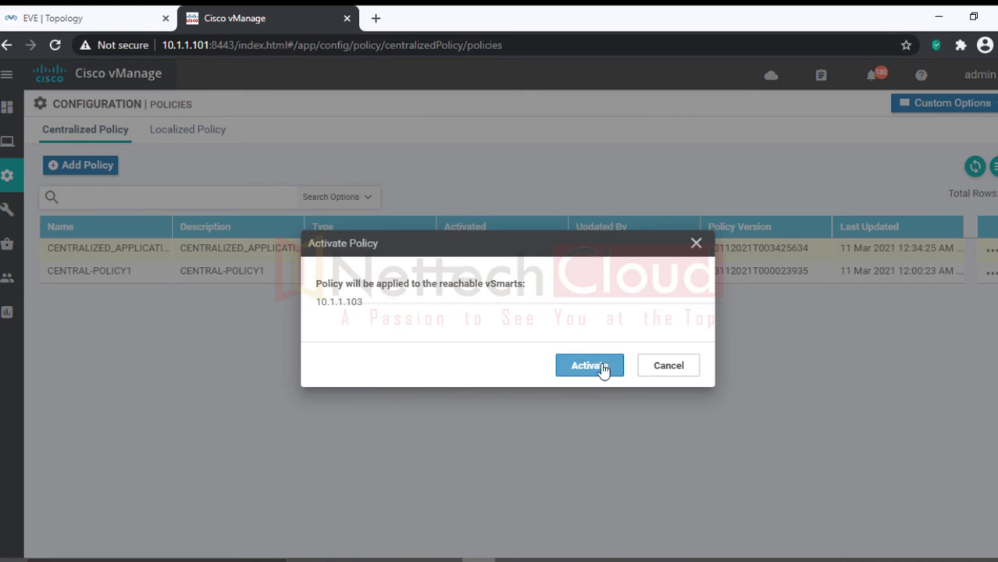
left_click(601, 369)
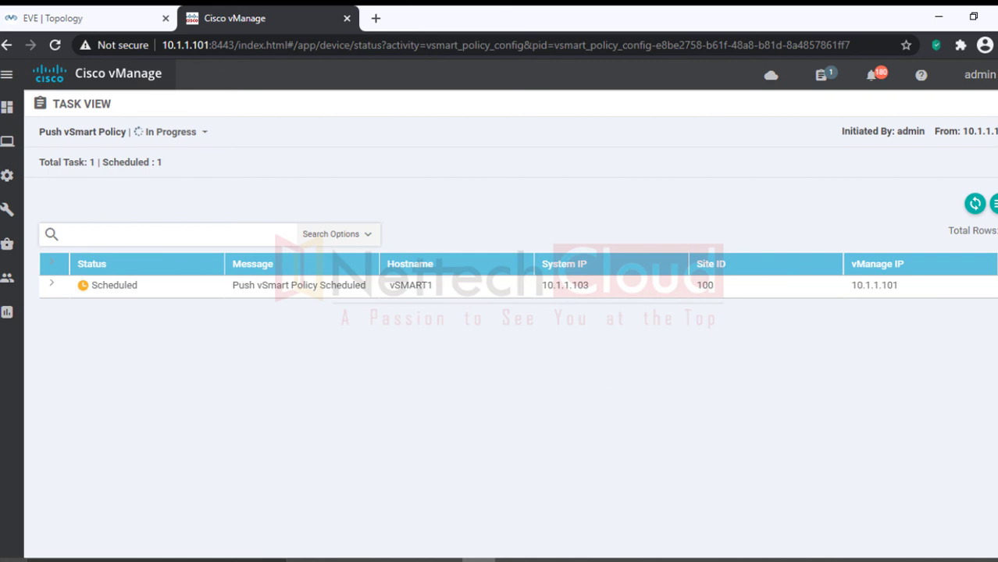
Step: Follow the vSMART1 push task log until it reports Success
left_click(53, 286)
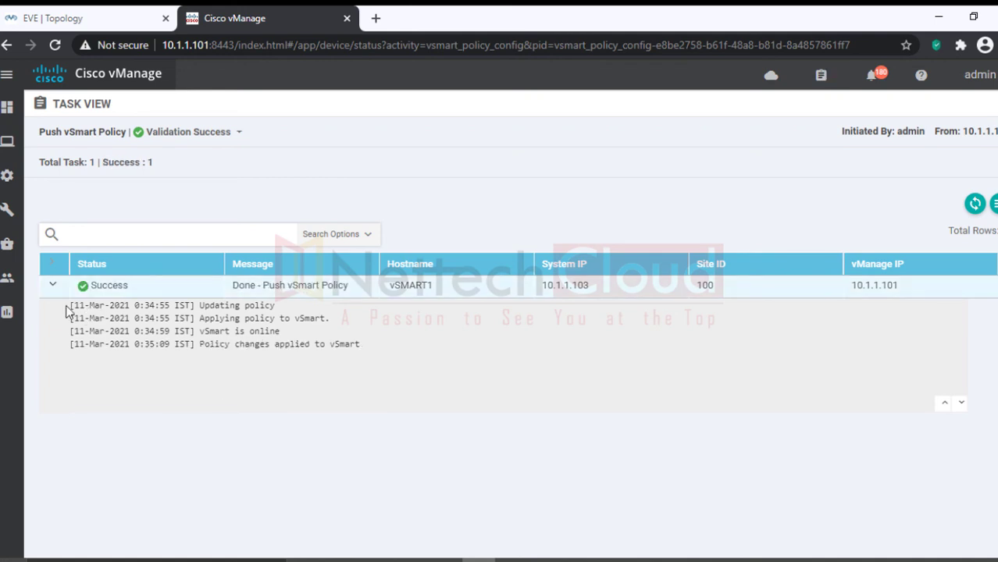
left_click(50, 286)
mouse_move(11, 127)
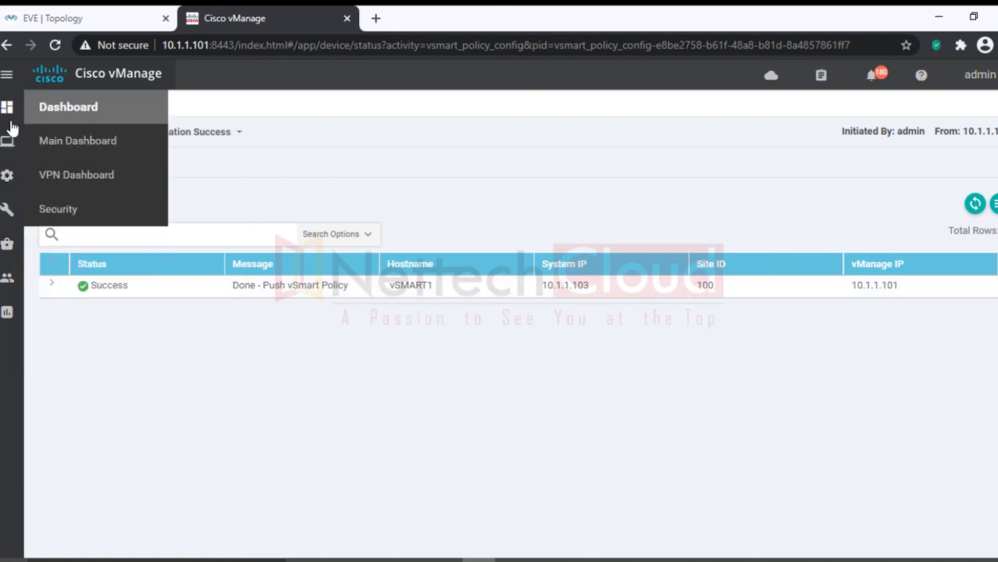
mouse_move(12, 144)
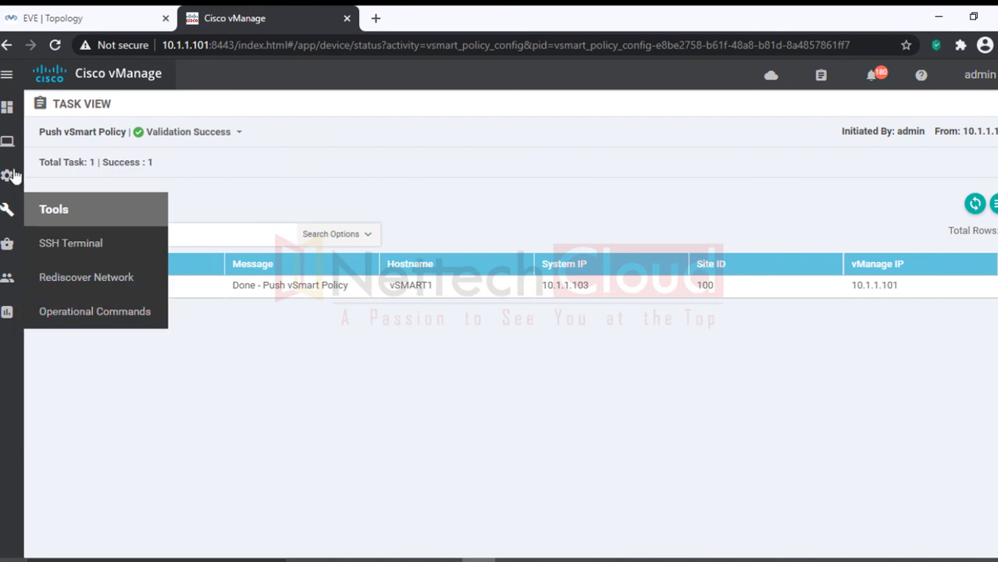
mouse_move(35, 187)
left_click(81, 348)
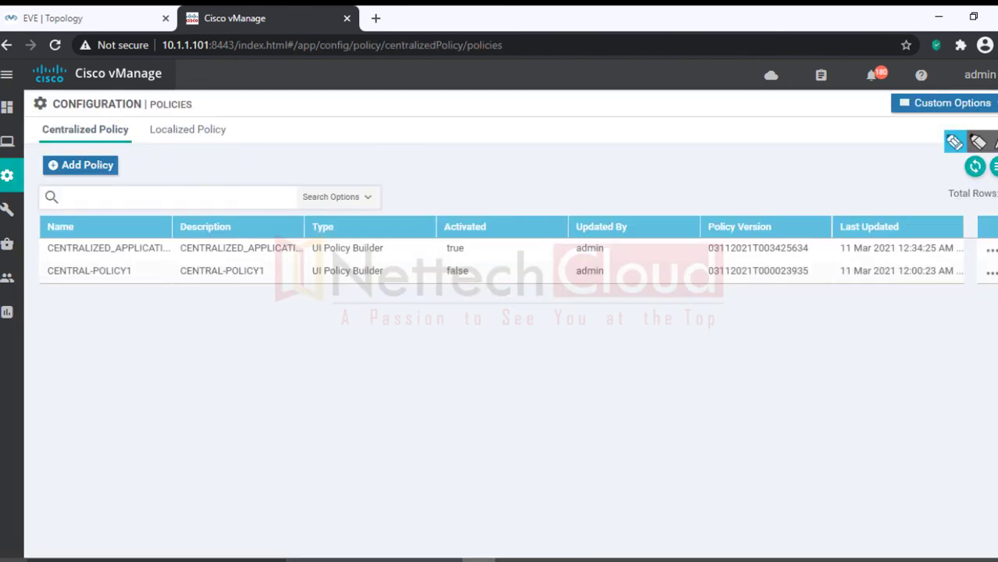
left_click(954, 142)
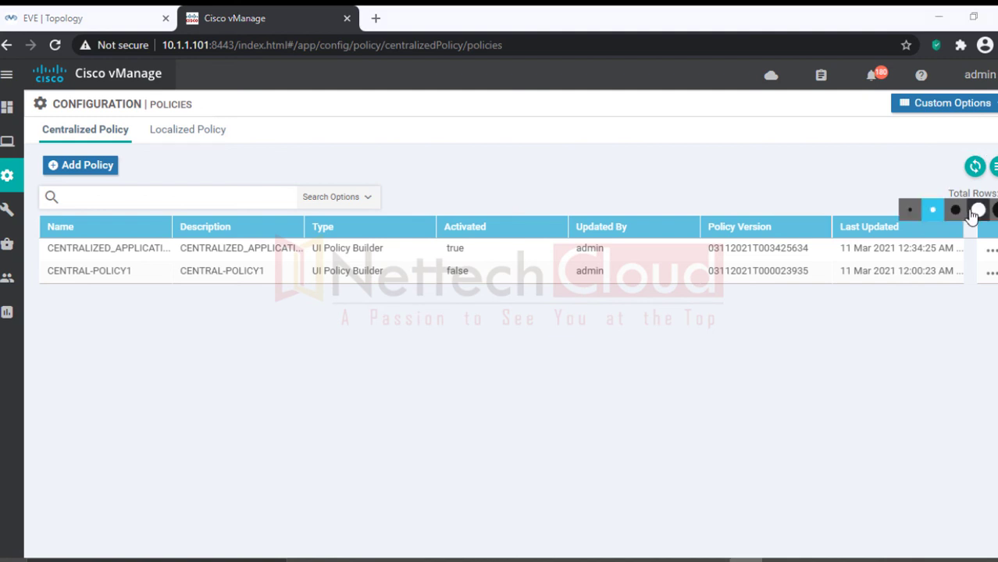
mouse_move(442, 248)
left_mouse_down()
mouse_move(466, 250)
mouse_move(466, 278)
mouse_move(456, 277)
left_mouse_up()
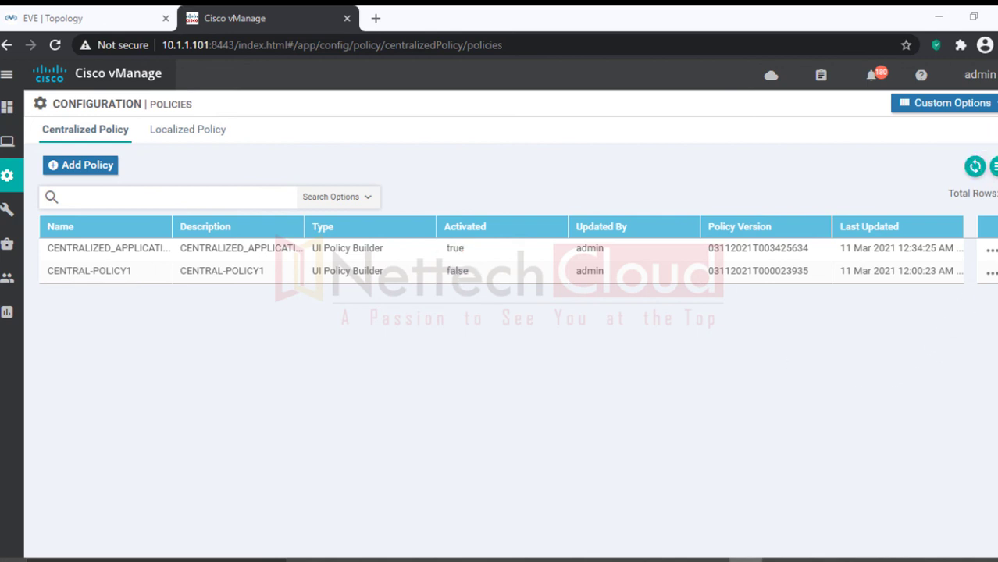
mouse_move(17, 145)
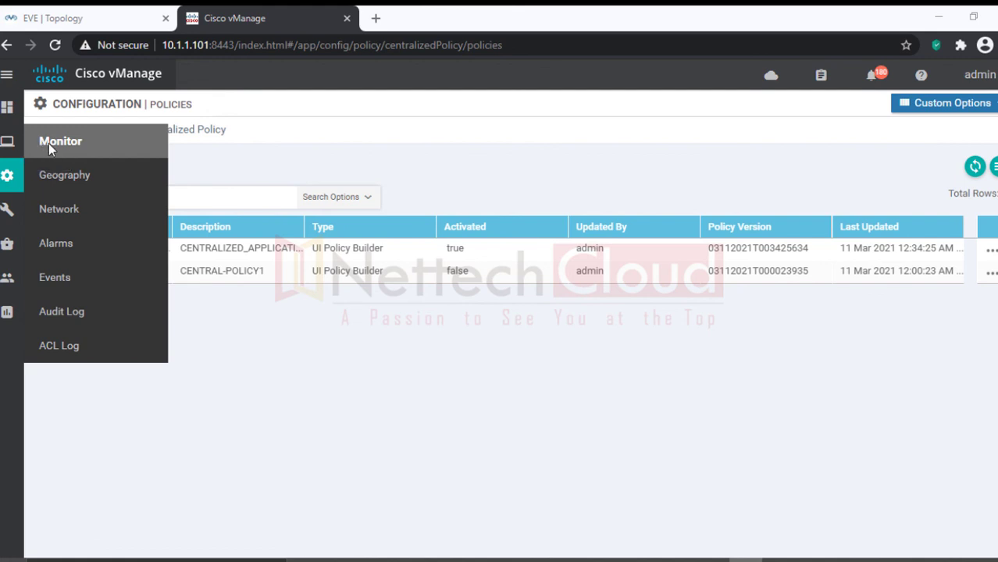
Step: Open Simulate Flows under Troubleshooting for device BR1 from Monitor > Network
left_click(68, 212)
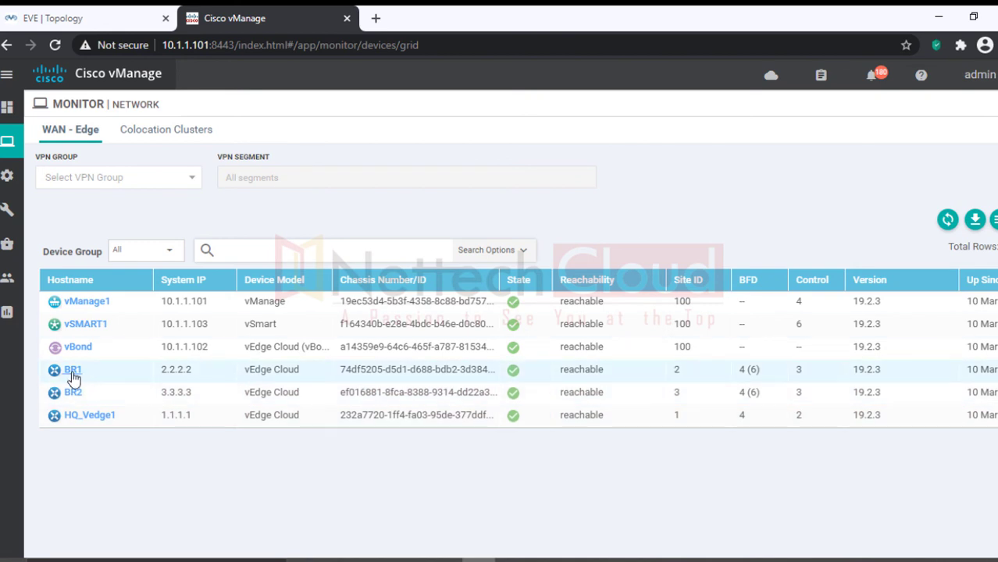
left_click(72, 370)
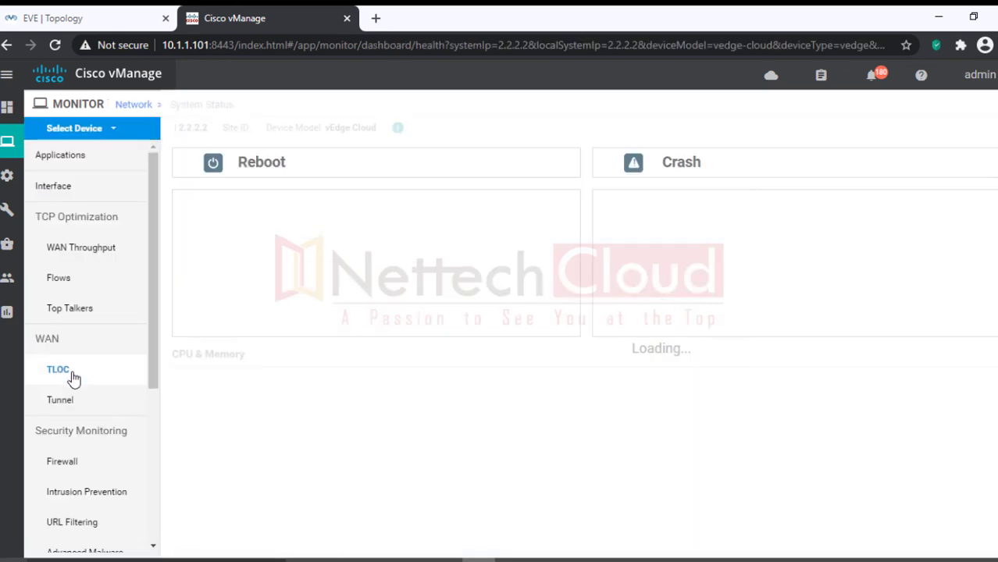
scroll(63, 499, "down", 3)
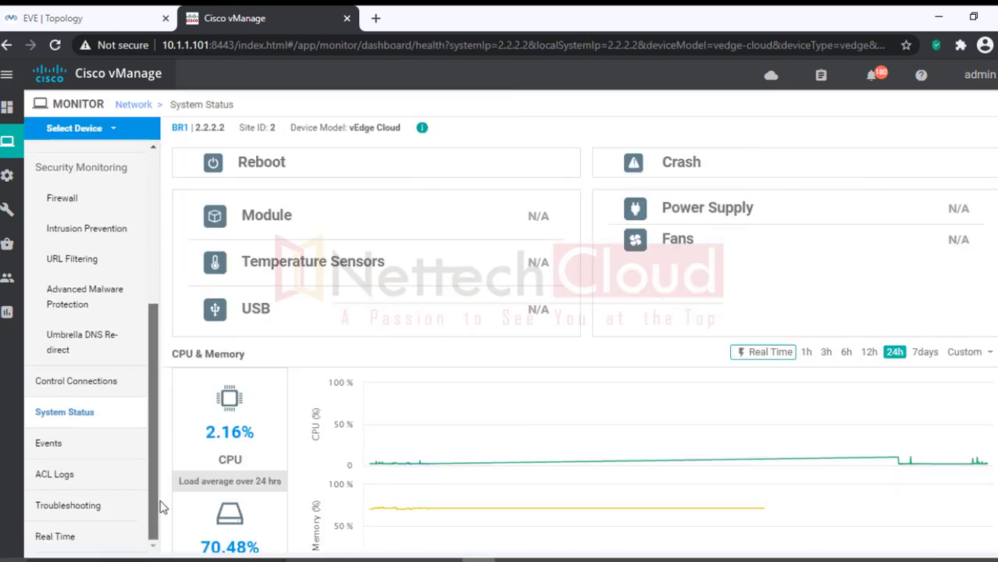
left_click(61, 508)
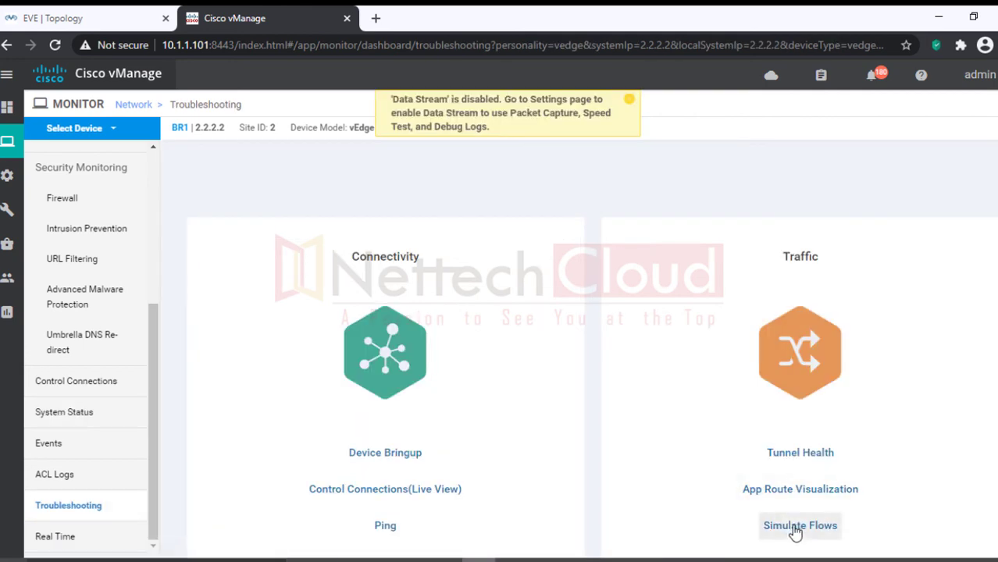
left_click(795, 530)
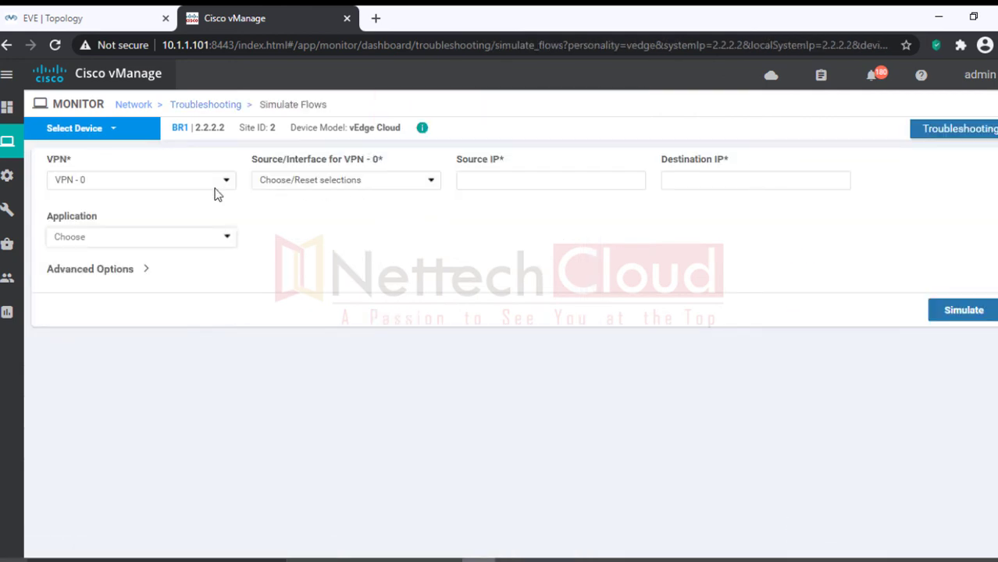
Step: Set the flow to VPN 10, source interface ge0/2, destination 192.168.30.1
left_click(218, 181)
left_click(130, 207)
left_click(382, 186)
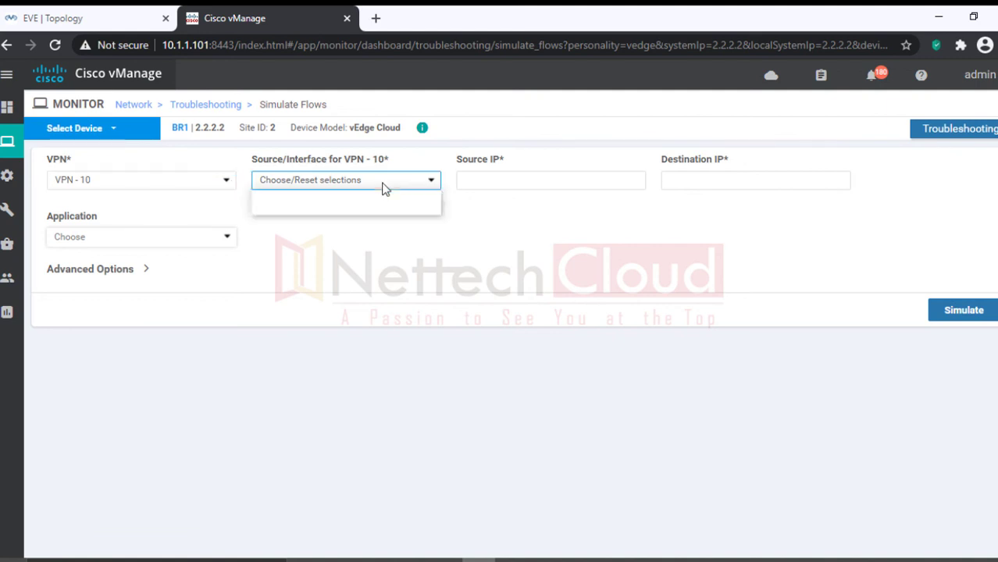
left_click(329, 212)
left_click(681, 181)
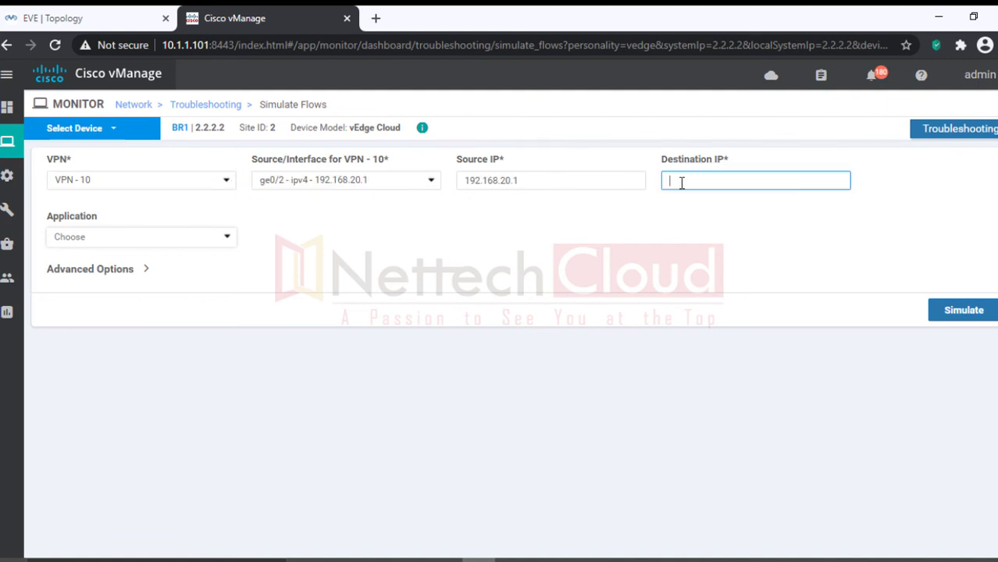
type("192.168.30.1")
Step: Simulate the flow for facebook and review the single biz-internet path
left_click(225, 236)
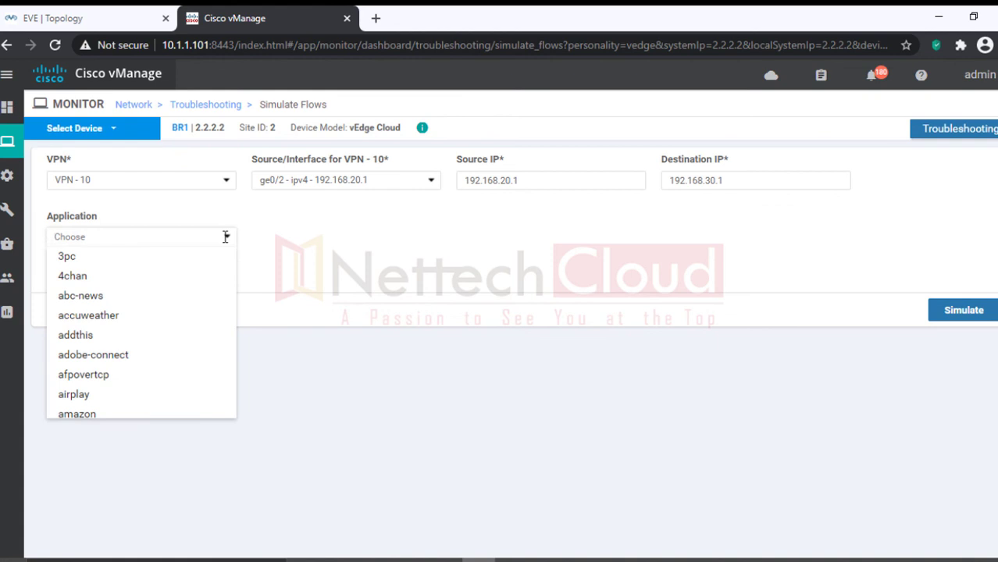
type("face")
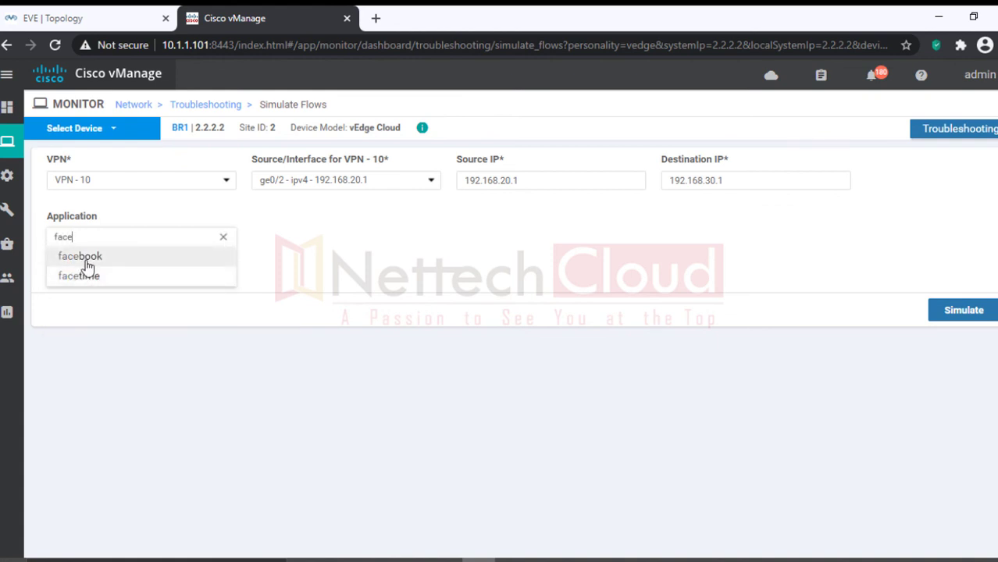
left_click(84, 259)
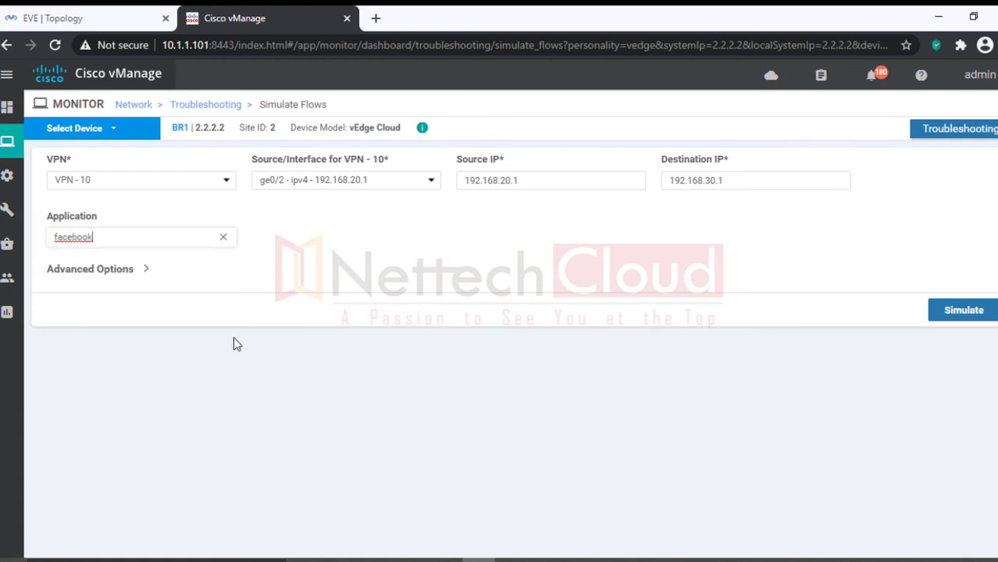
left_click(960, 310)
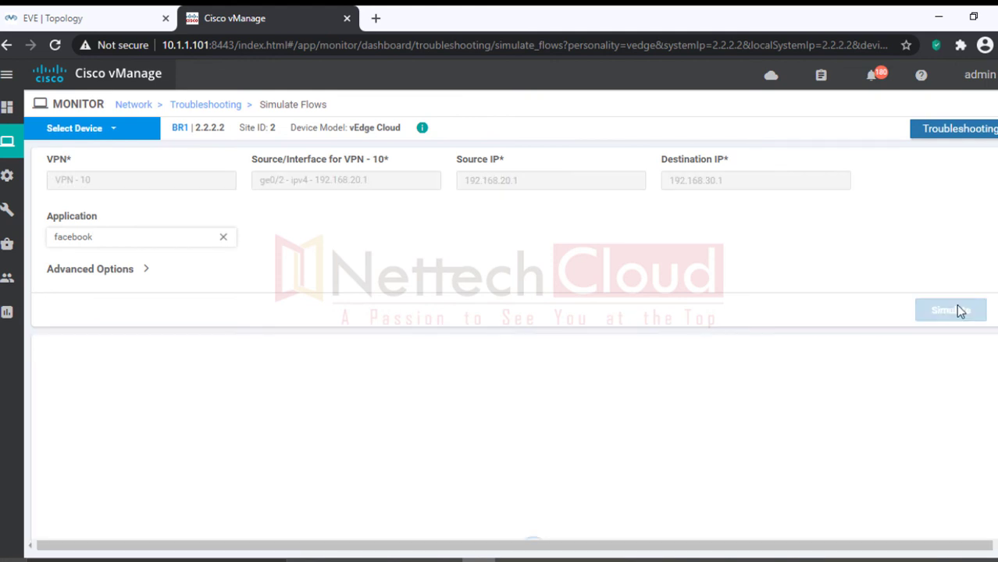
scroll(958, 310, "down", 3)
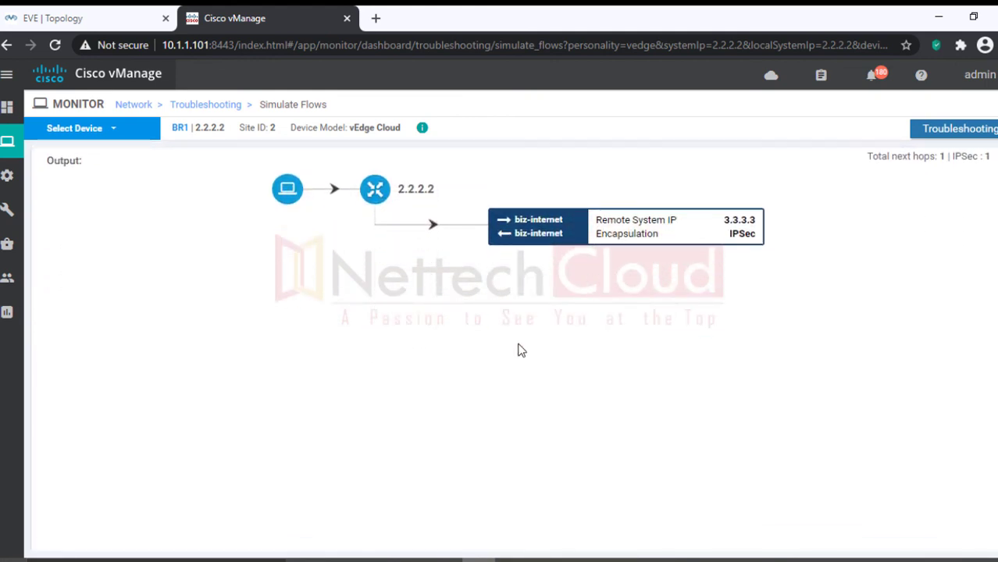
scroll(500, 350, "up", 3)
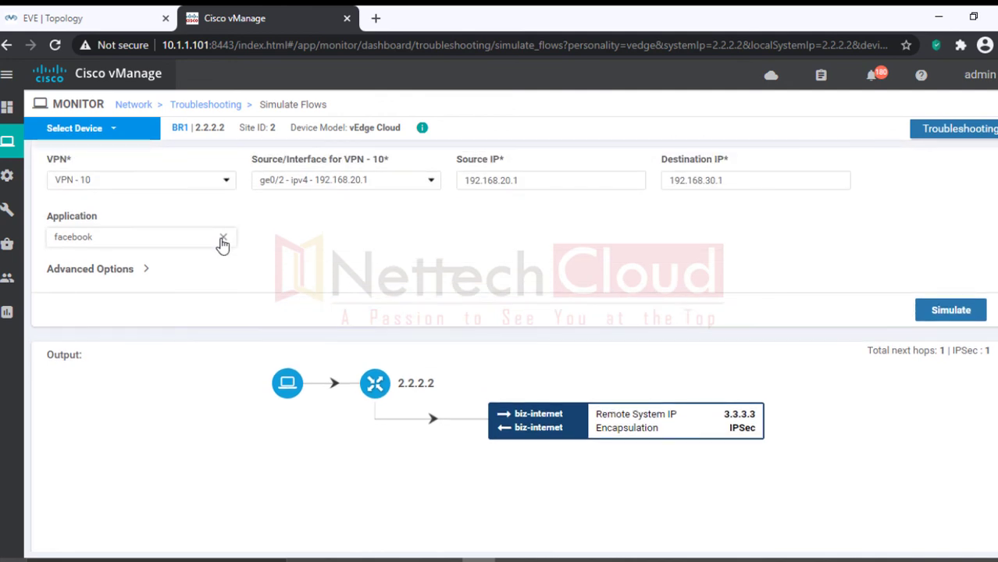
Step: Rerun the simulation with whatsapp, showing biz-internet and mpls paths to 3.3.3.3
left_click(222, 239)
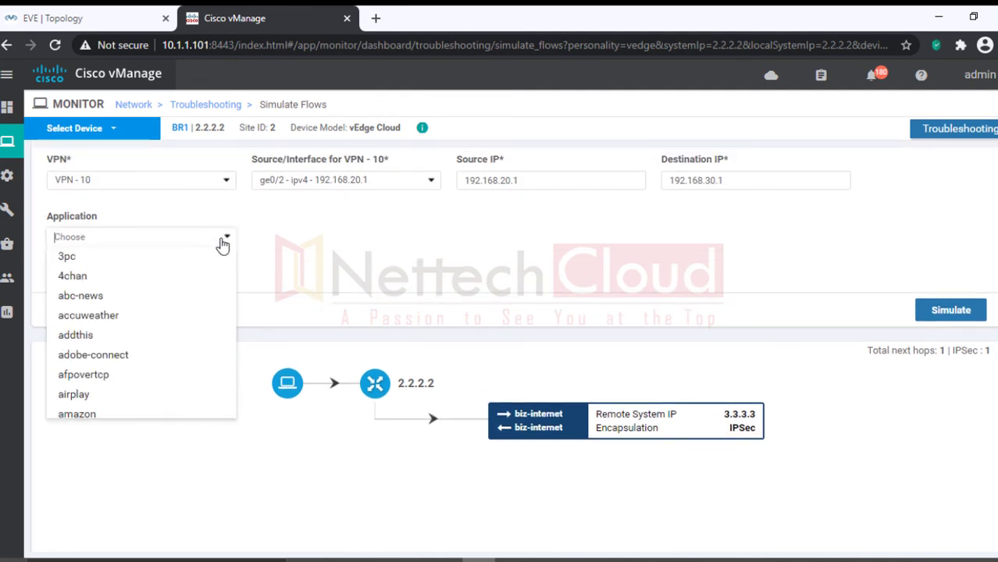
left_click(157, 239)
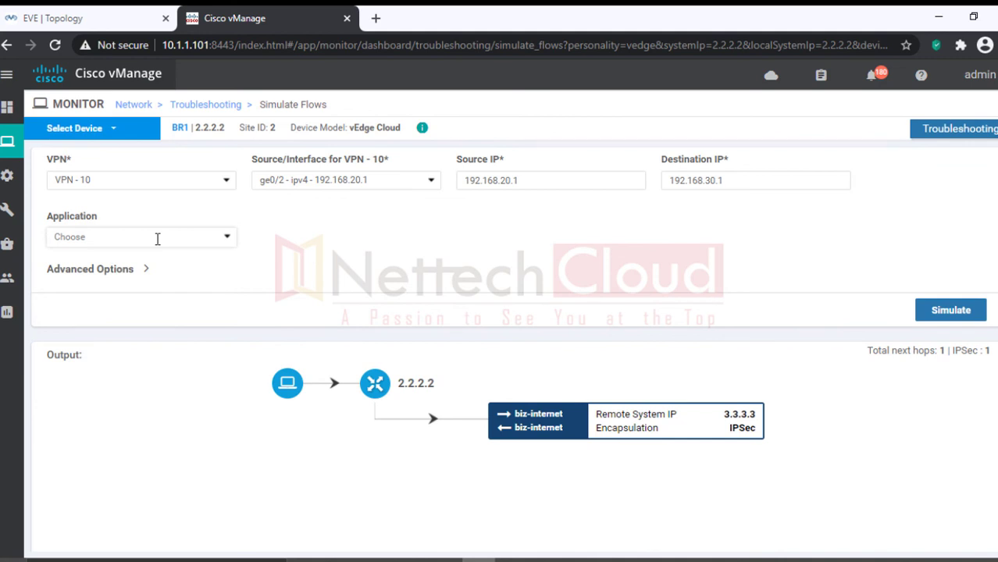
left_click(157, 239)
type("wh")
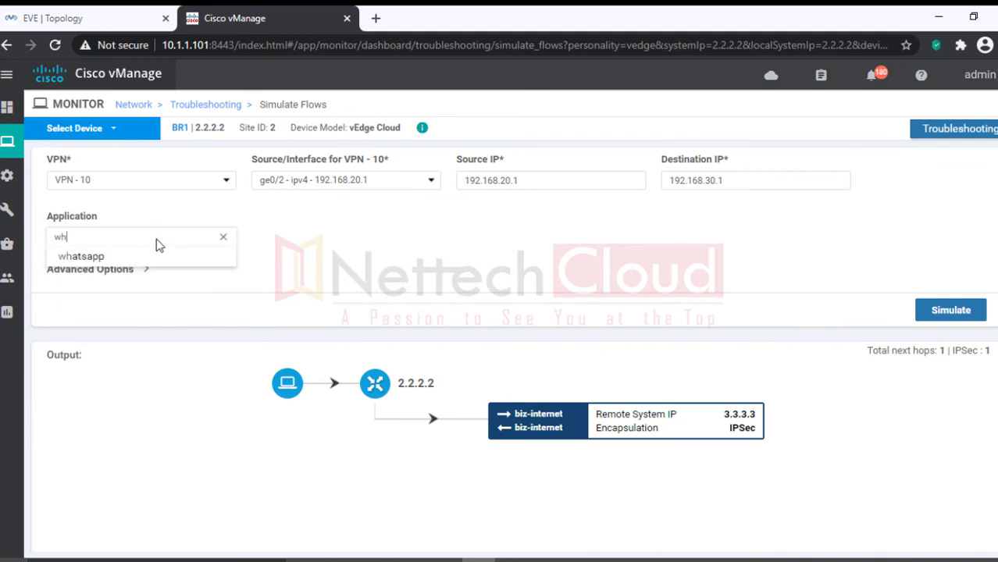
left_click(107, 258)
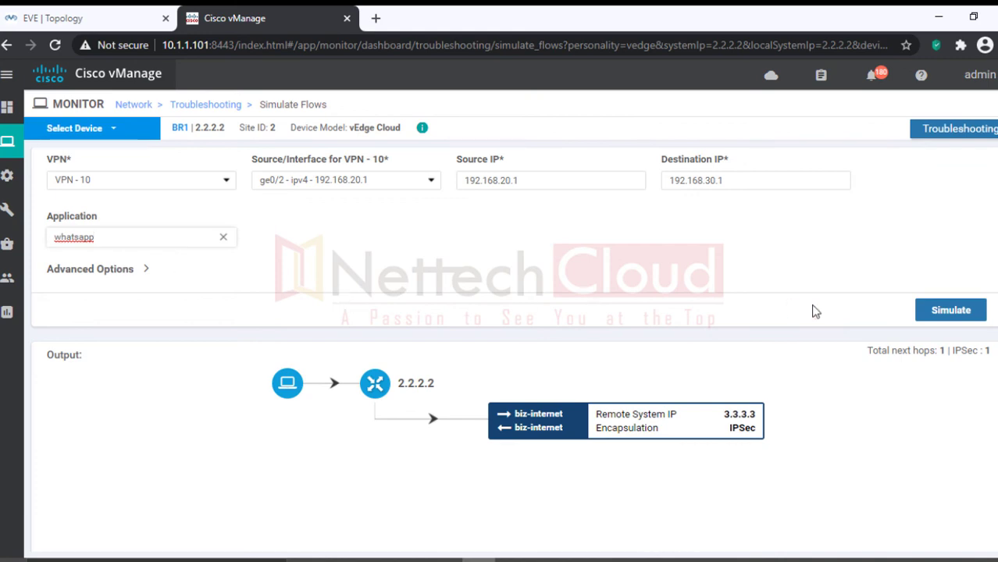
left_click(951, 312)
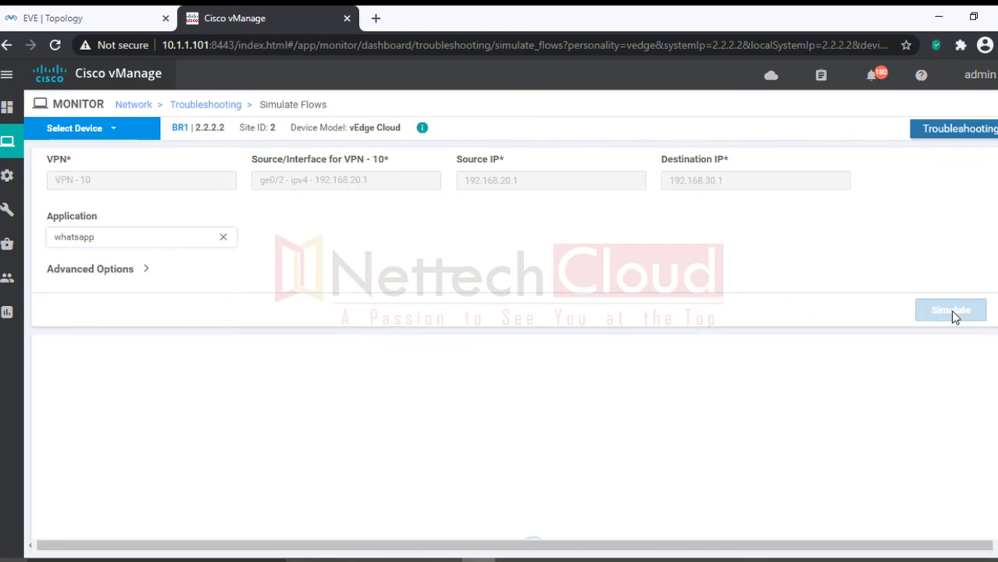
scroll(953, 316, "down", 3)
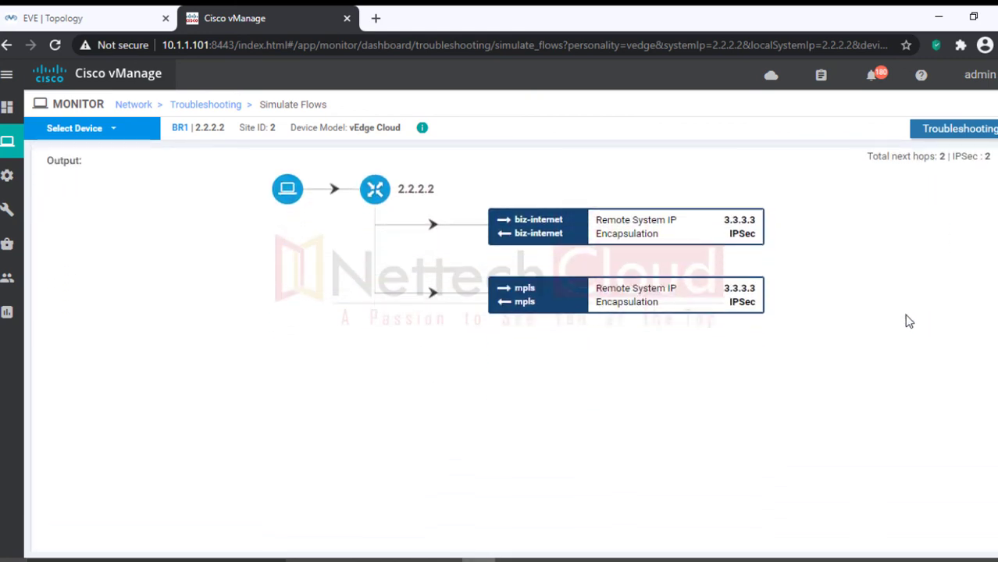
scroll(822, 386, "up", 1)
scroll(822, 386, "up", 1)
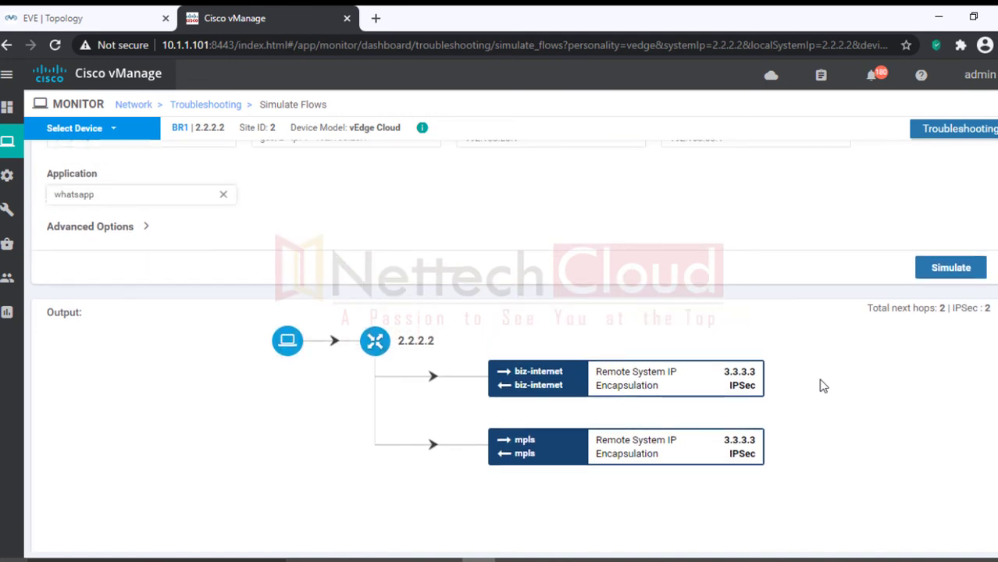